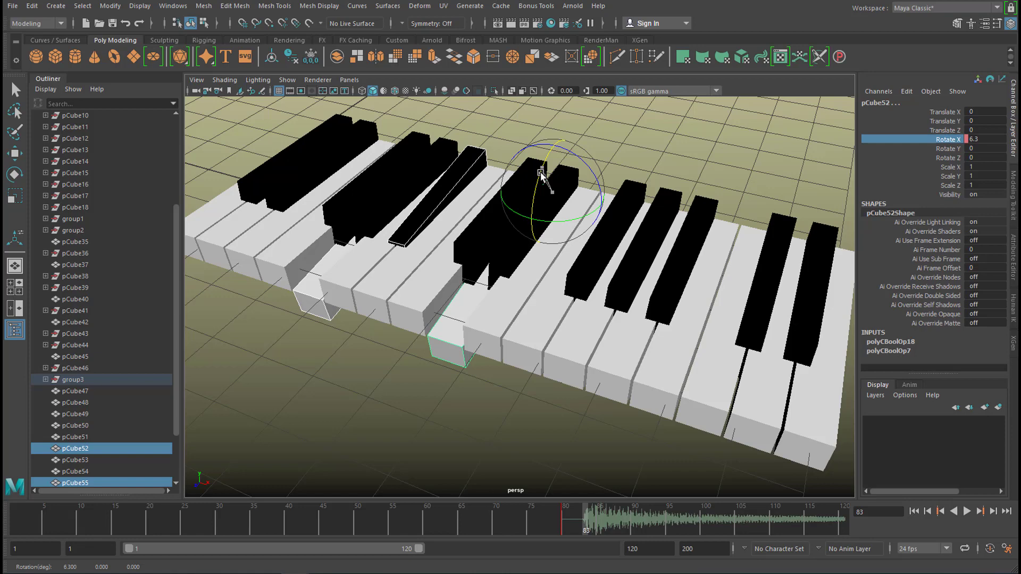
# Step: Key Rotate X at 6.3 on the selected piano keys at frame 83, and extend the visible playback range beyond frame 120
pyautogui.rightClick(954, 137)
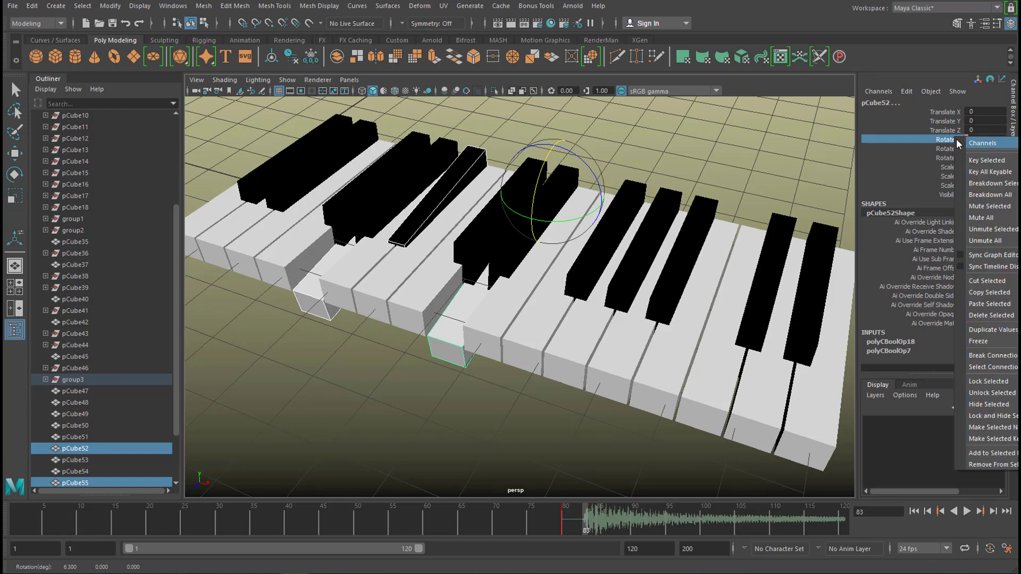
pyautogui.click(965, 163)
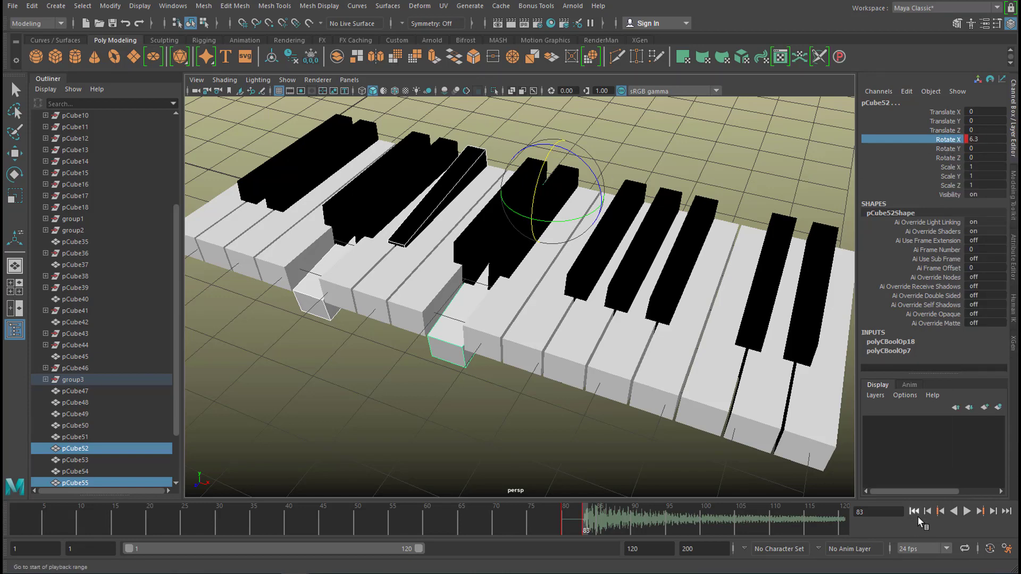
pyautogui.click(238, 516)
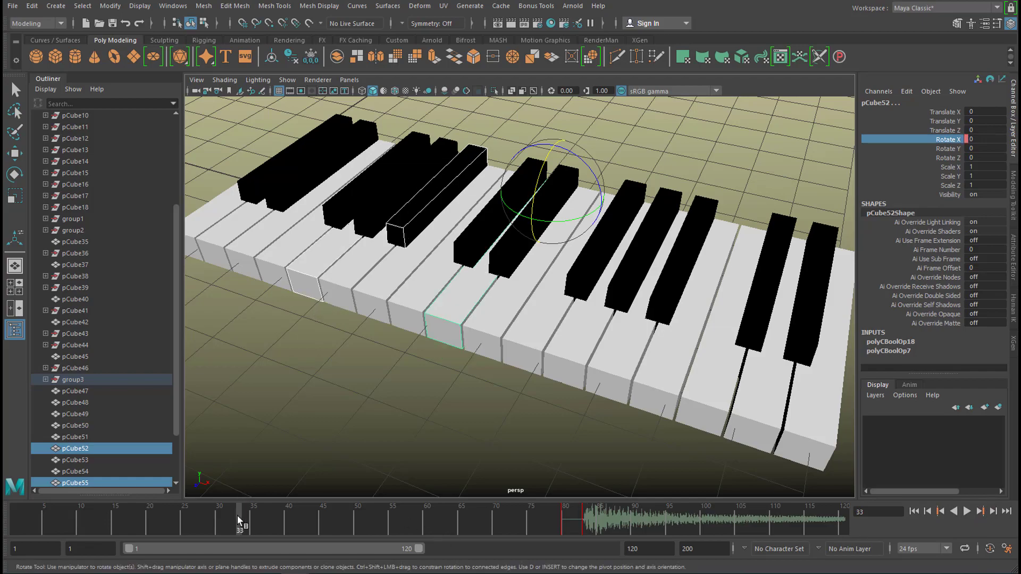
pyautogui.click(987, 510)
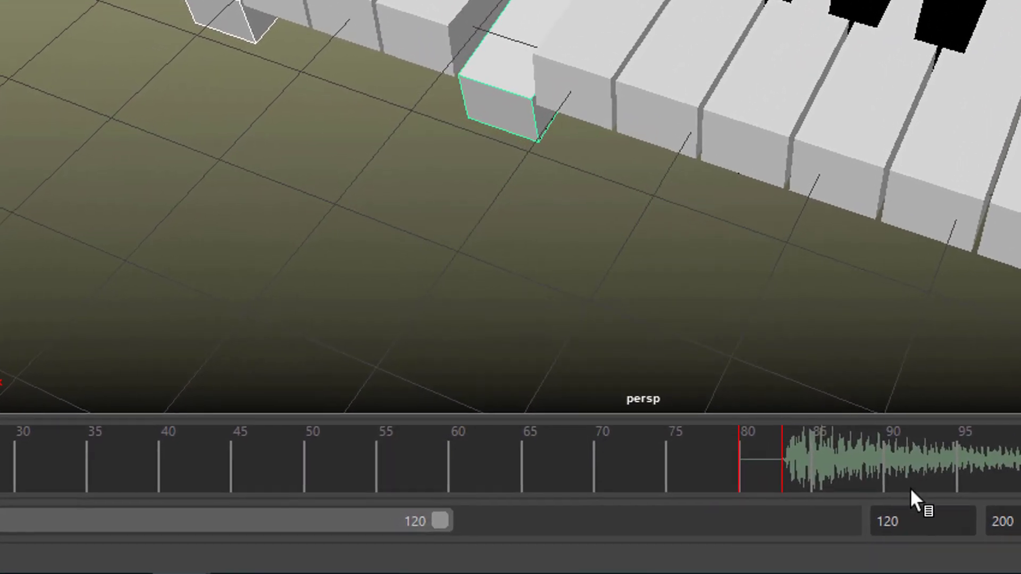
pyautogui.moveTo(440, 522); pyautogui.dragTo(851, 521)
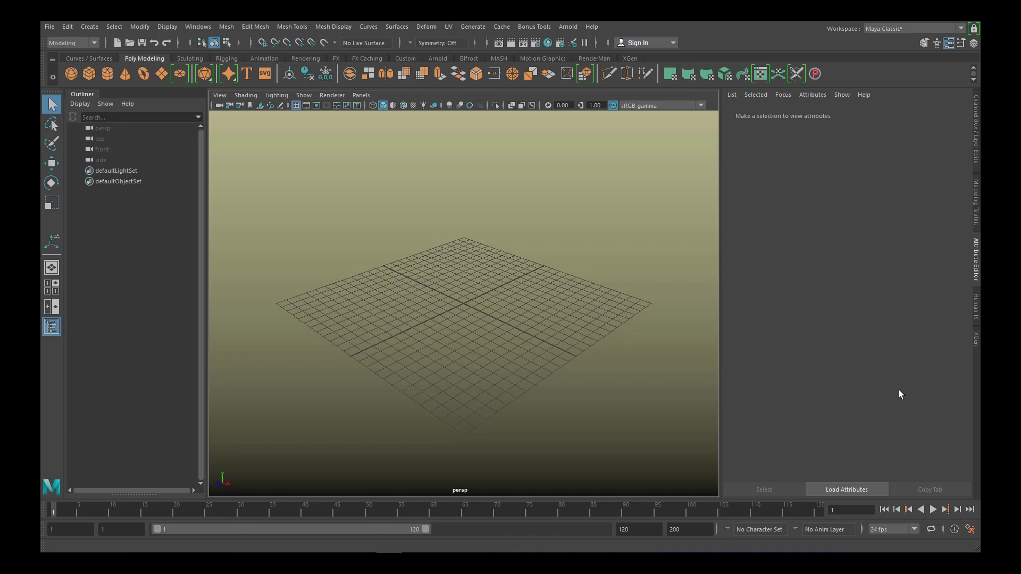
# Step: Create a polygon cube and scale it into a long, flat, narrow piano key stretched along the Z axis
pyautogui.click(93, 79)
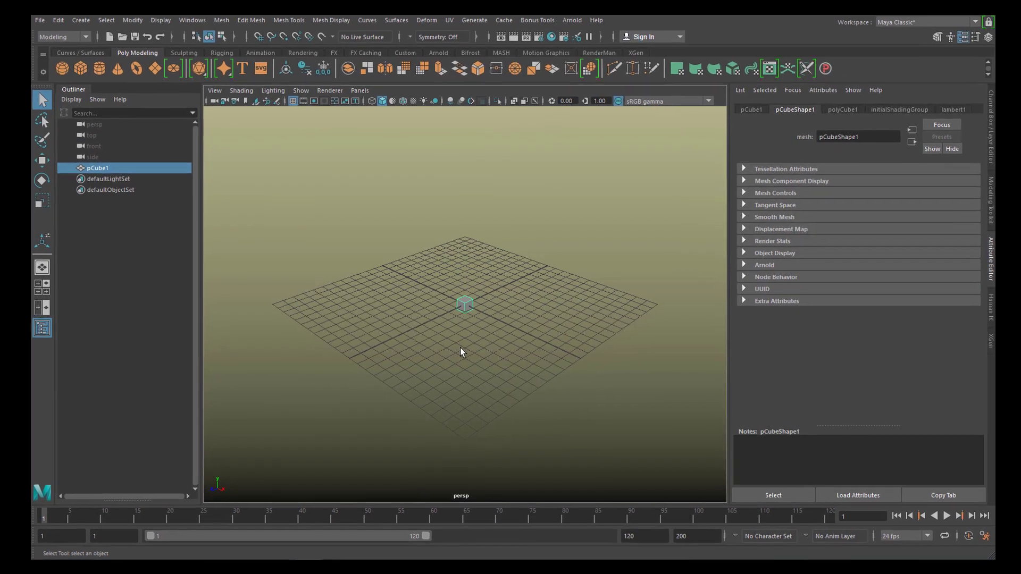
pyautogui.keyDown('alt'); pyautogui.moveTo(461, 351); pyautogui.dragTo(538, 384); pyautogui.keyUp('alt')
pyautogui.press('w')
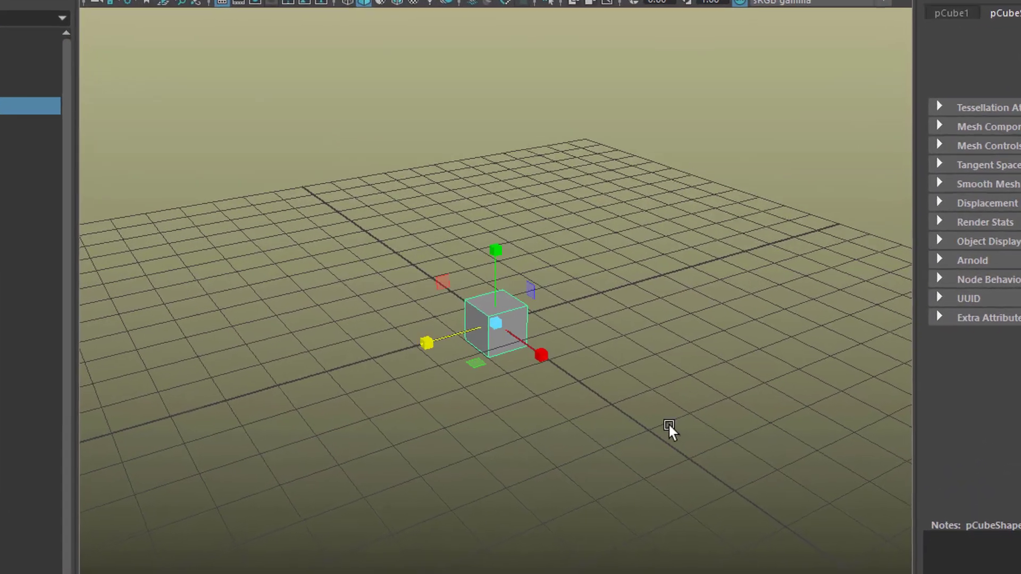
pyautogui.moveTo(510, 252); pyautogui.dragTo(522, 324)
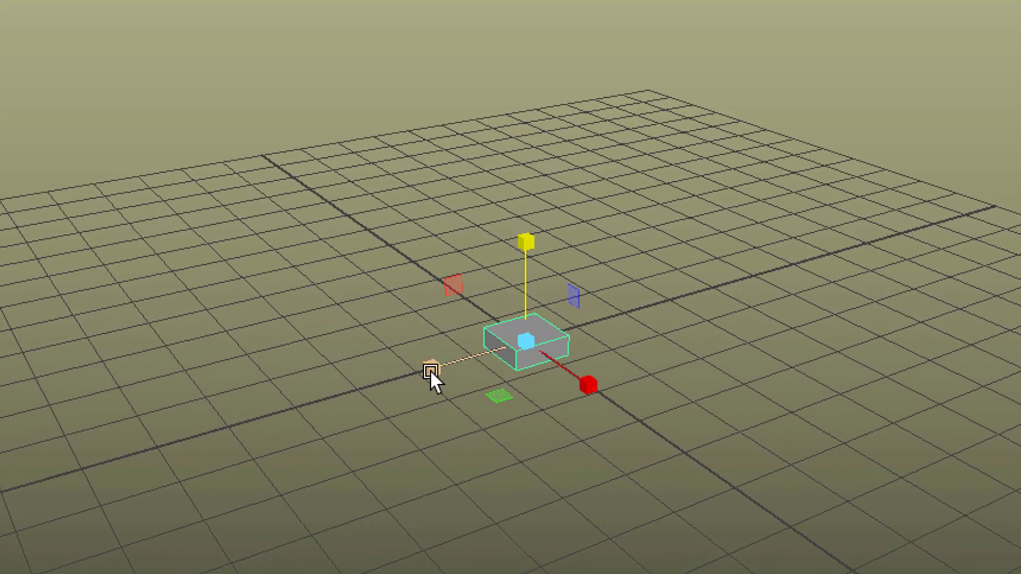
pyautogui.moveTo(431, 370); pyautogui.dragTo(46, 486)
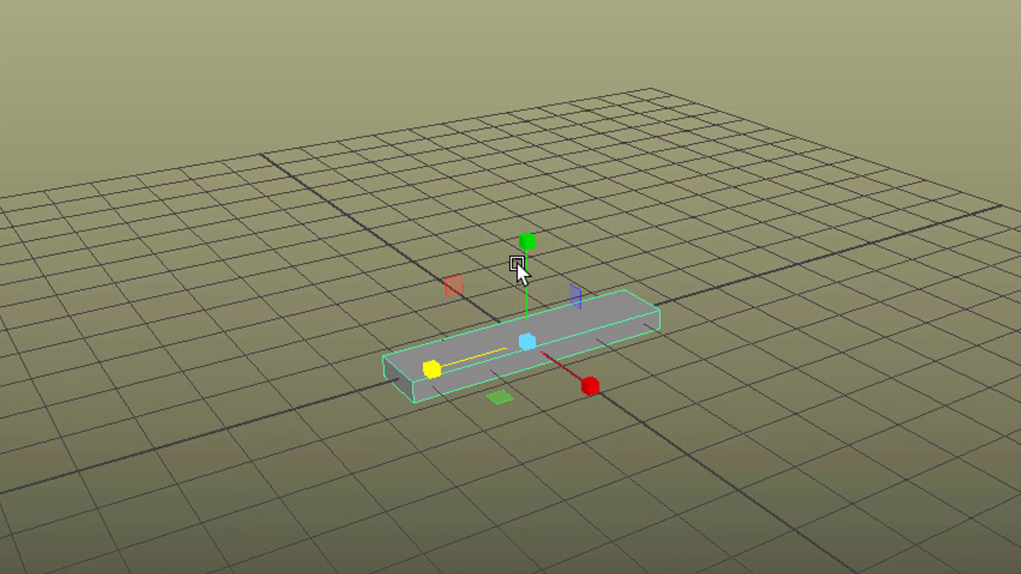
pyautogui.moveTo(528, 242); pyautogui.dragTo(531, 196)
pyautogui.moveTo(588, 385); pyautogui.dragTo(617, 317)
# Step: Assign a new Arnold aiStandardSurface material to the key
pyautogui.moveTo(618, 250); pyautogui.dragTo(617, 283, button='right')
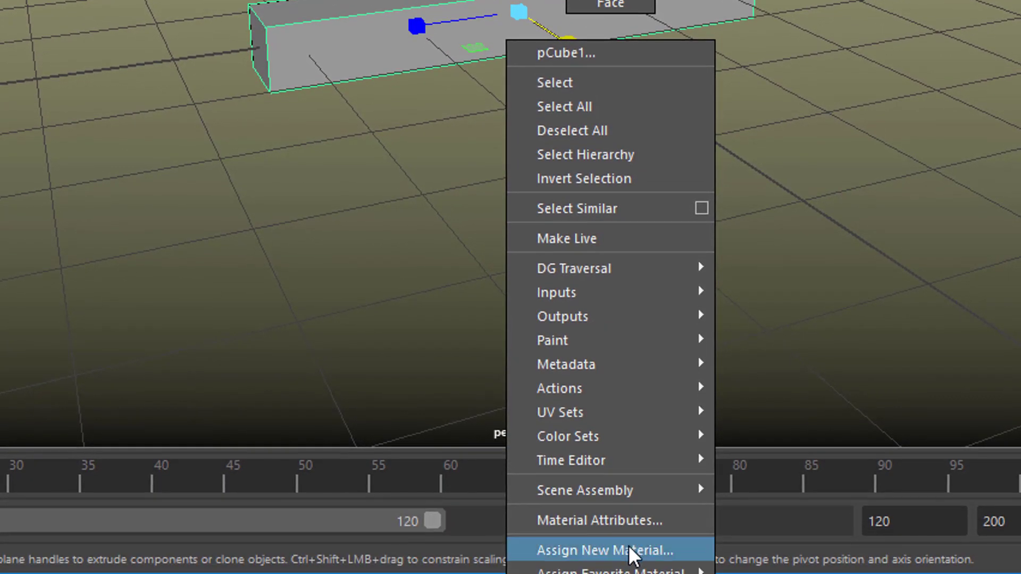
pyautogui.click(631, 559)
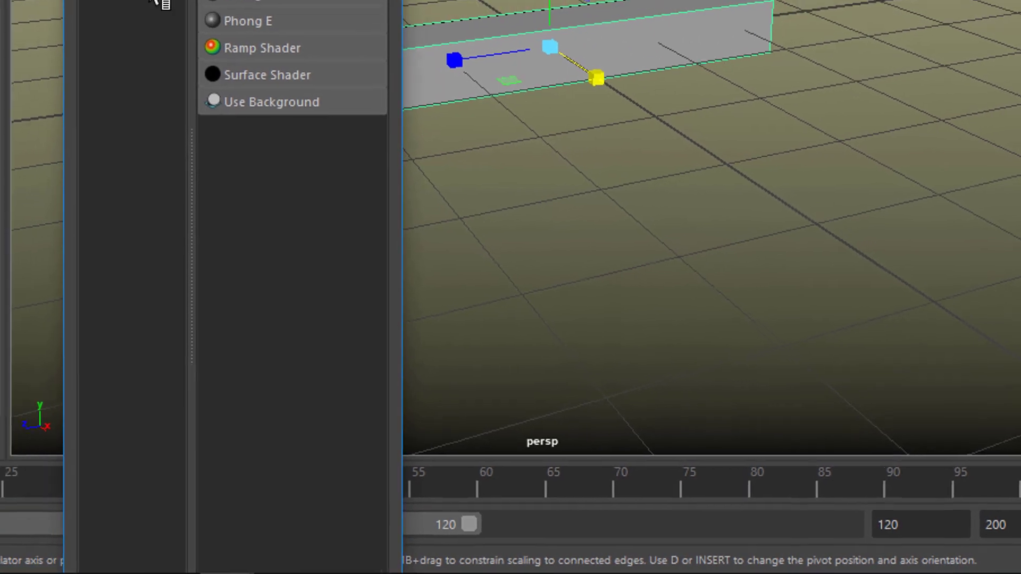
pyautogui.click(245, 57)
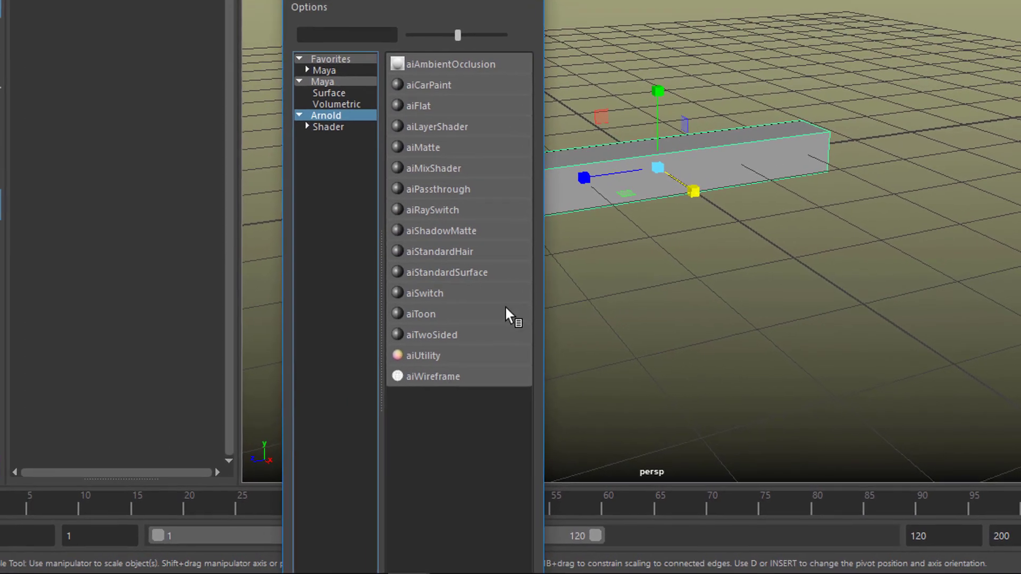
pyautogui.click(490, 277)
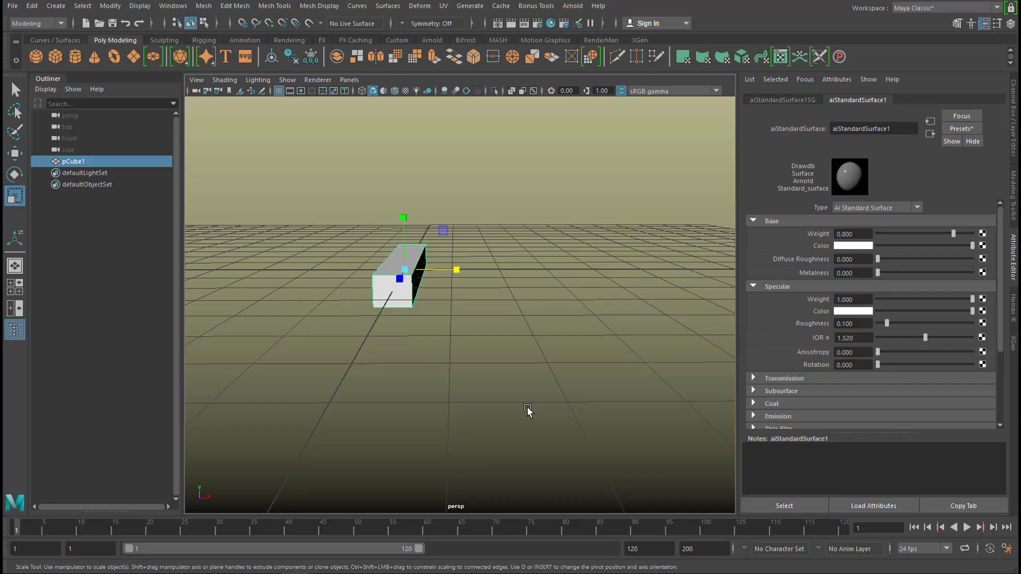
# Step: Duplicate the white key and move the copy along X, leaving a narrow gap beside the original
pyautogui.hotkey('ctrl', 'd')
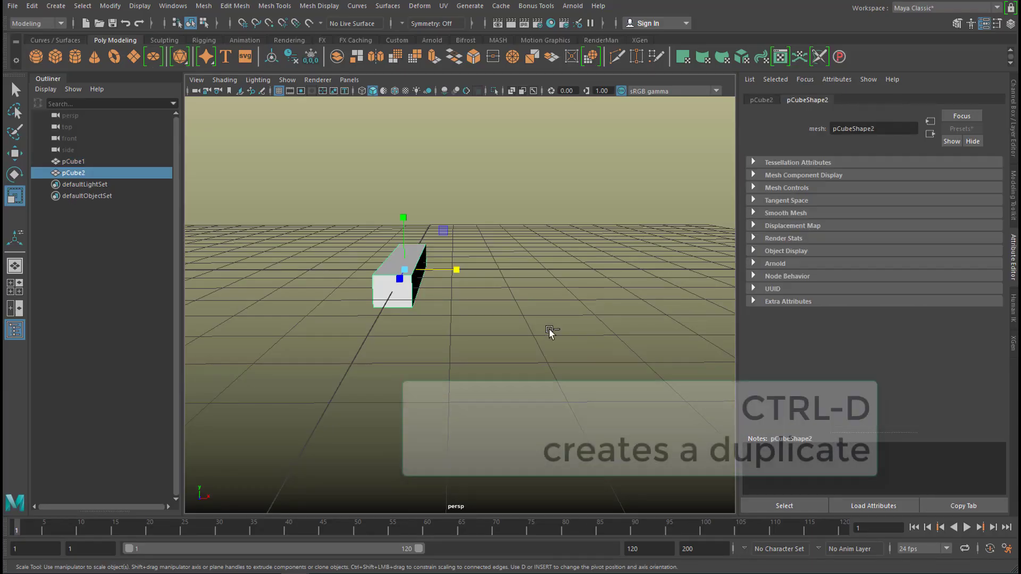
pyautogui.press('w')
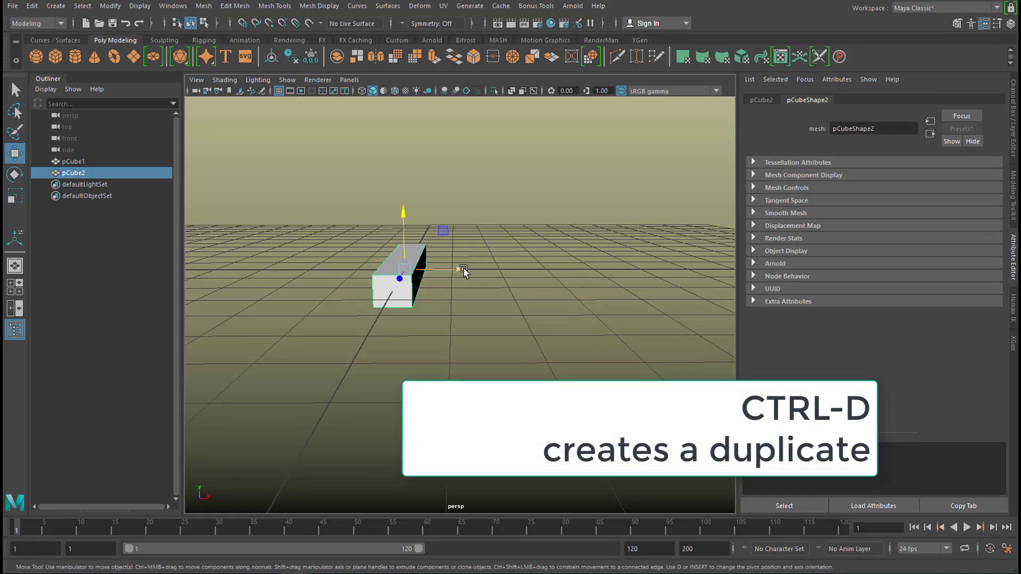
pyautogui.moveTo(464, 271); pyautogui.dragTo(493, 274)
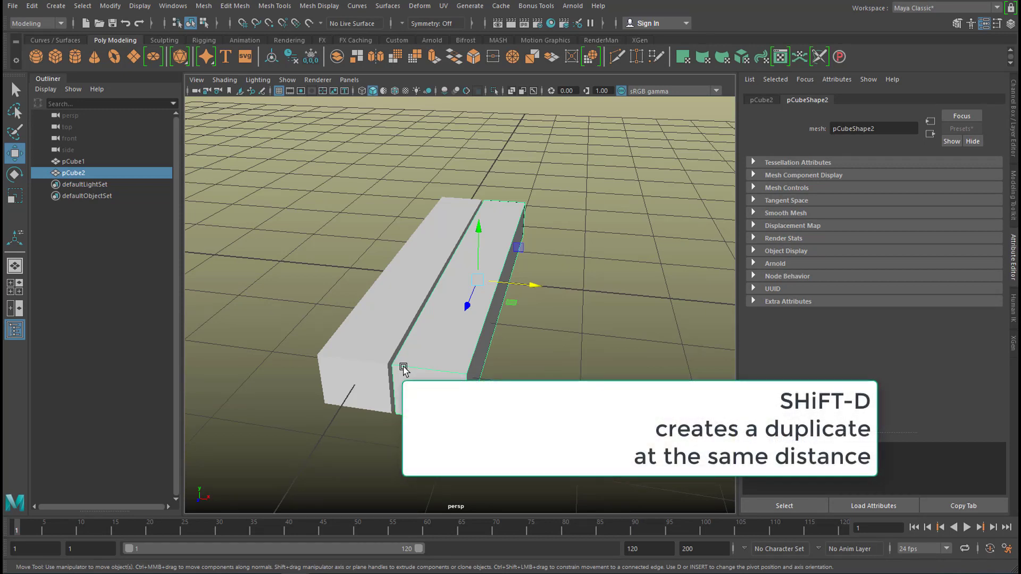
# Step: Repeat the duplication at the same spacing until the row contains 18 white keys
pyautogui.hotkey('shift', 'd')
pyautogui.hotkey('shift', 'd')
pyautogui.hotkey('shift', 'd')
pyautogui.hotkey('shift', 'd')
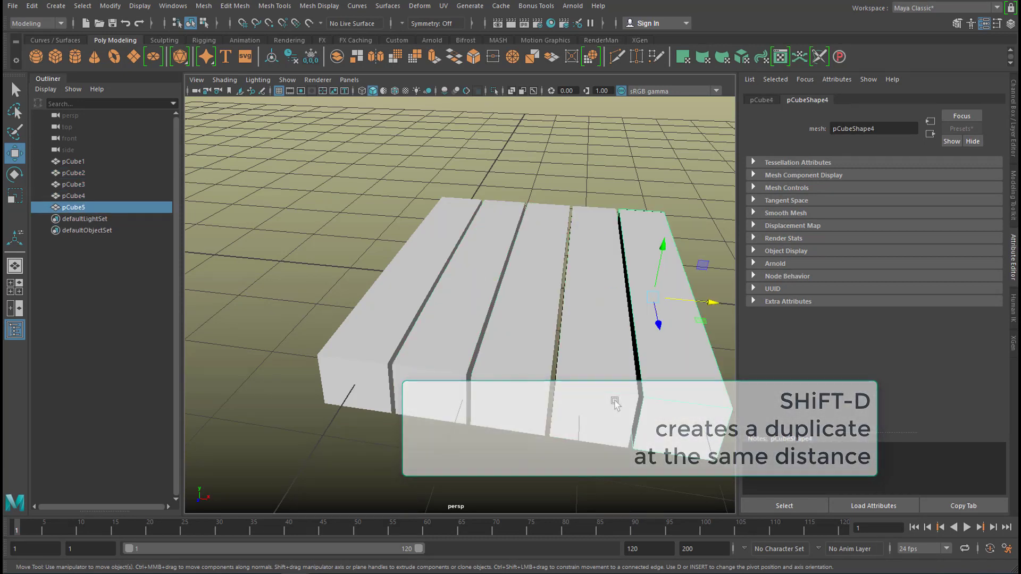
pyautogui.hotkey('shift', 'd')
pyautogui.hotkey('shift', 'd')
pyautogui.hotkey('shift', 'd')
pyautogui.hotkey('shift', 'd')
pyautogui.hotkey('shift', 'd')
pyautogui.hotkey('shift', 'd')
pyautogui.hotkey('shift', 'd')
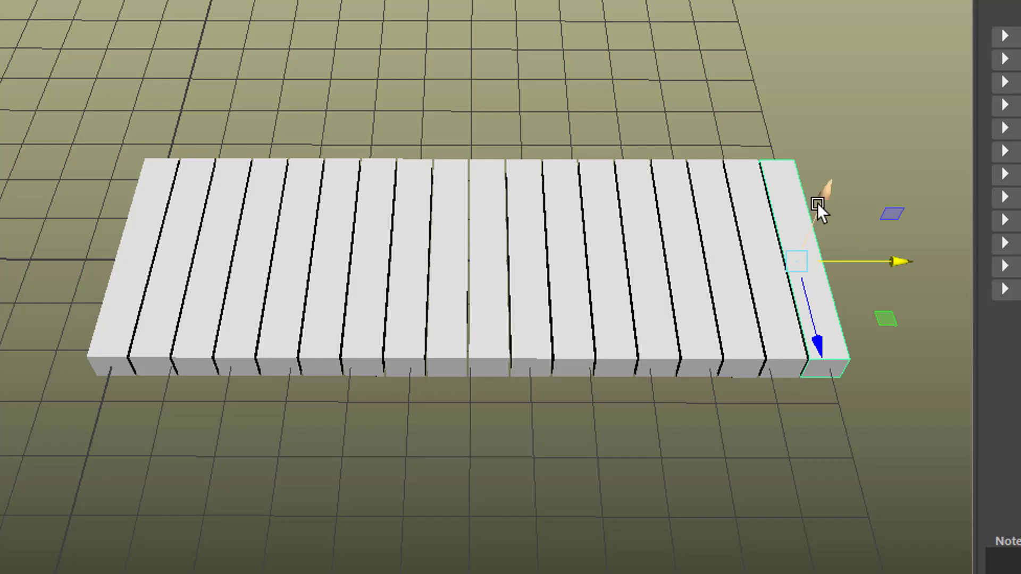
# Step: Raise a copy of the last white key above the row and move it along X over the first keys
pyautogui.moveTo(825, 192); pyautogui.dragTo(844, 167)
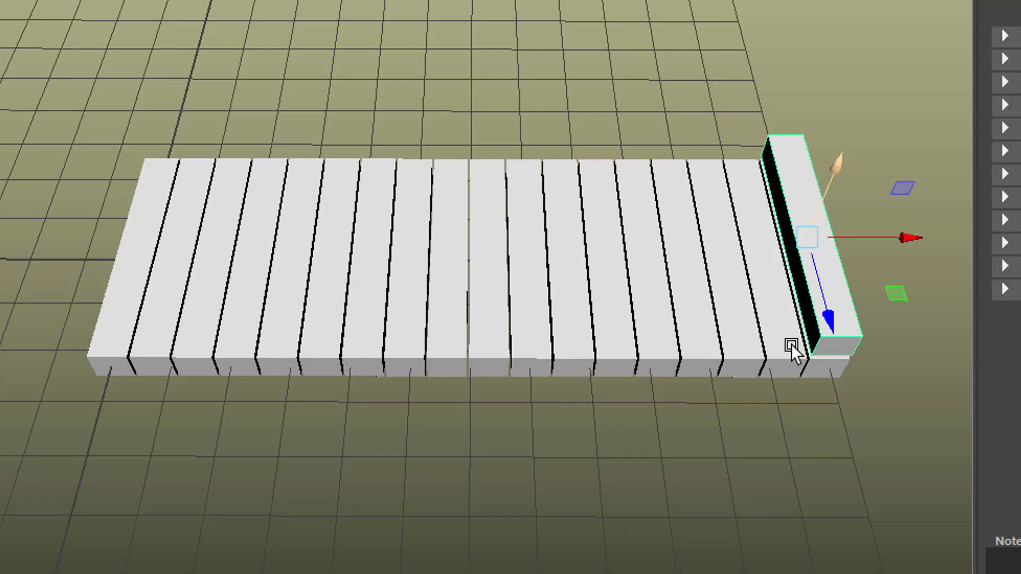
pyautogui.keyDown('alt'); pyautogui.moveTo(791, 343); pyautogui.dragTo(775, 286); pyautogui.keyUp('alt')
pyautogui.moveTo(895, 197); pyautogui.dragTo(379, 321)
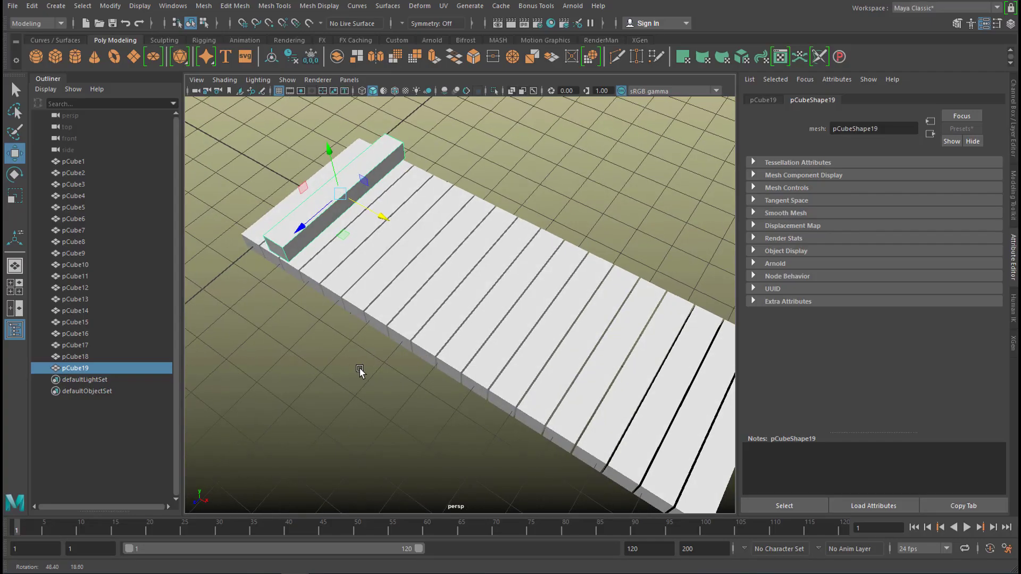
# Step: Assign a new Arnold aiStandardSurface material to the raised key and set its base color to black
pyautogui.rightClick(378, 146)
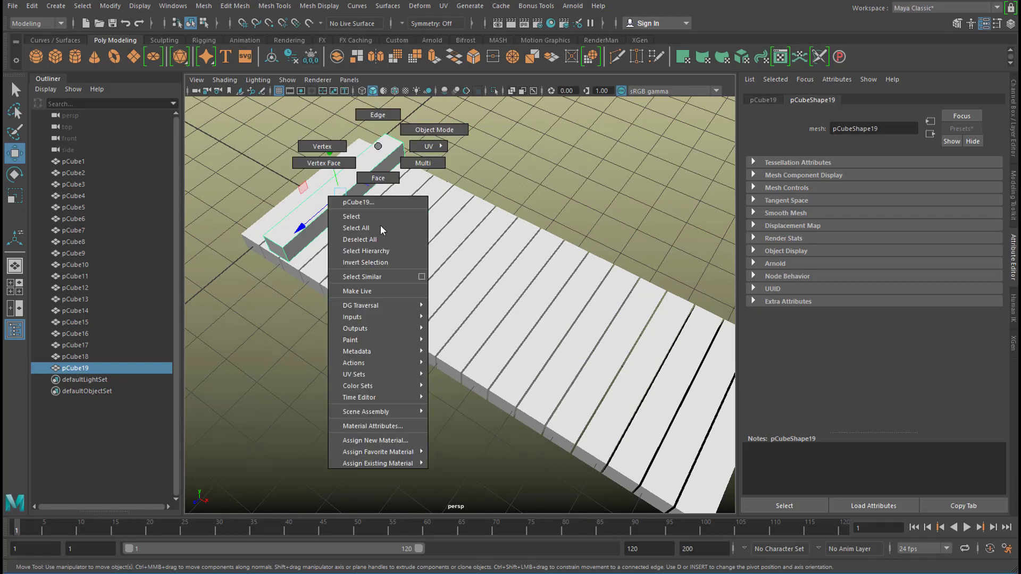
pyautogui.click(384, 442)
pyautogui.click(253, 270)
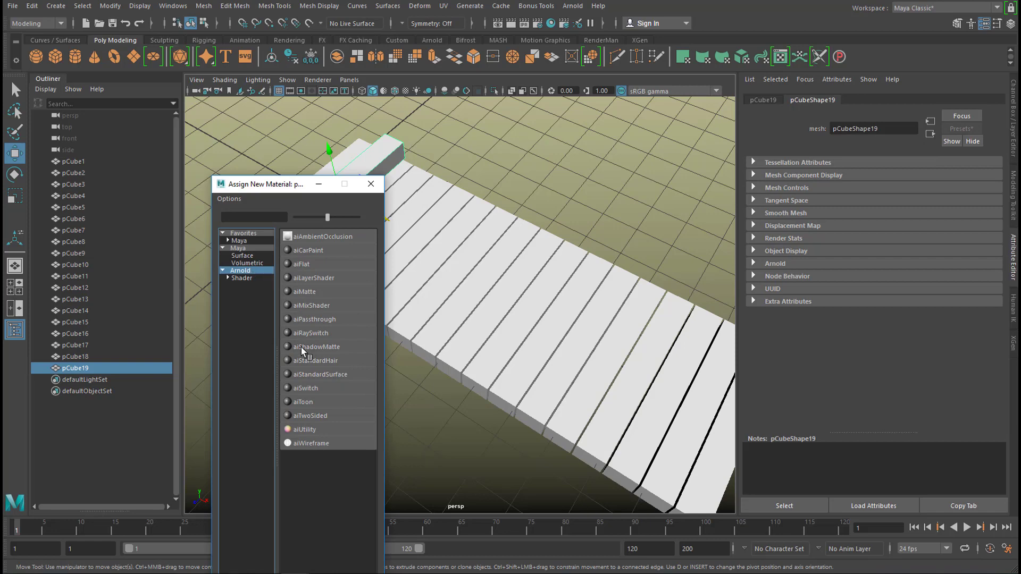
pyautogui.click(333, 374)
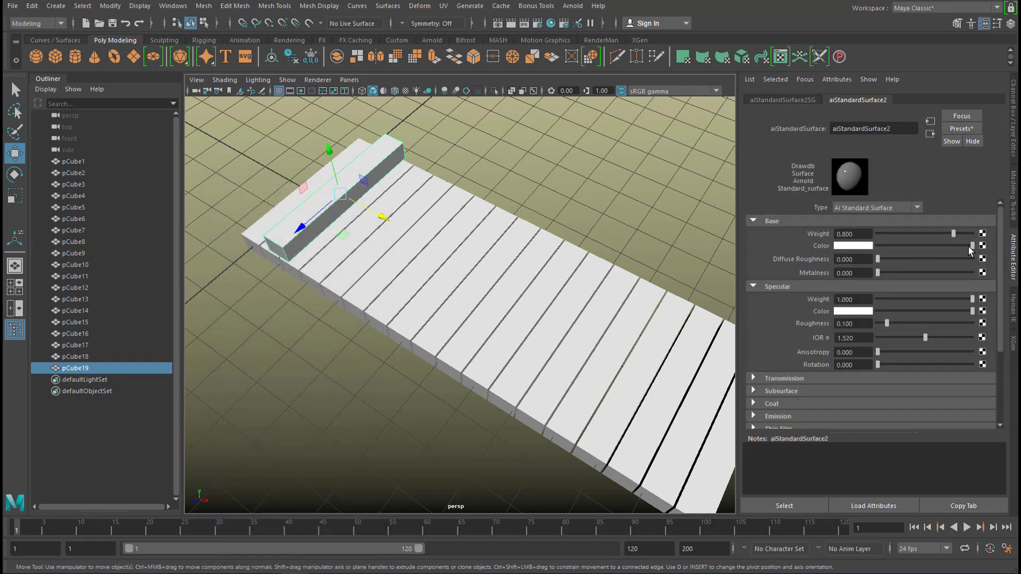
pyautogui.moveTo(971, 247); pyautogui.dragTo(869, 256)
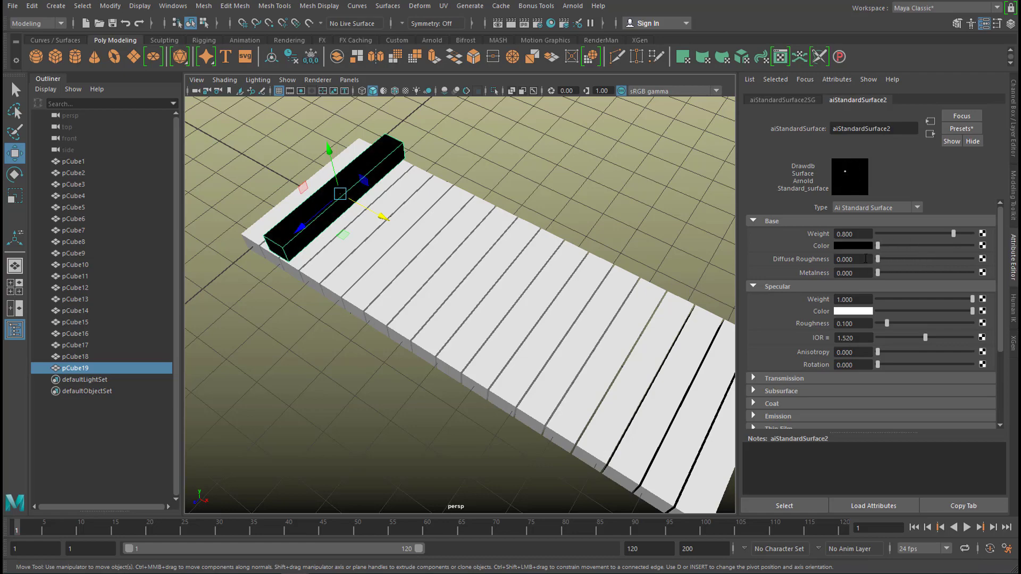
# Step: Shorten the black key along its length and move it toward the rear of the white keys
pyautogui.keyDown('alt'); pyautogui.moveTo(514, 363); pyautogui.dragTo(470, 353); pyautogui.keyUp('alt')
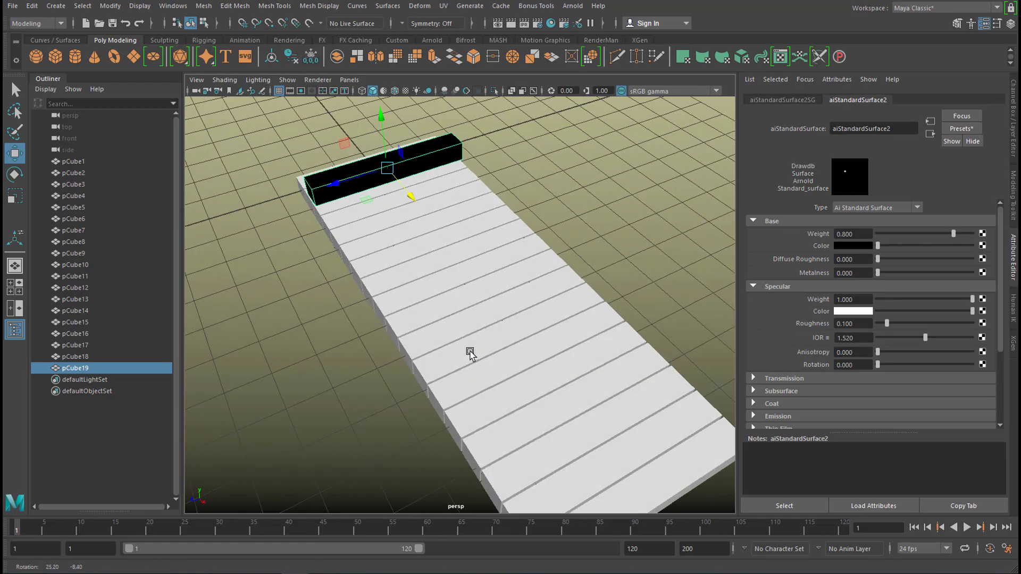
pyautogui.press('r')
pyautogui.moveTo(337, 173); pyautogui.dragTo(440, 209)
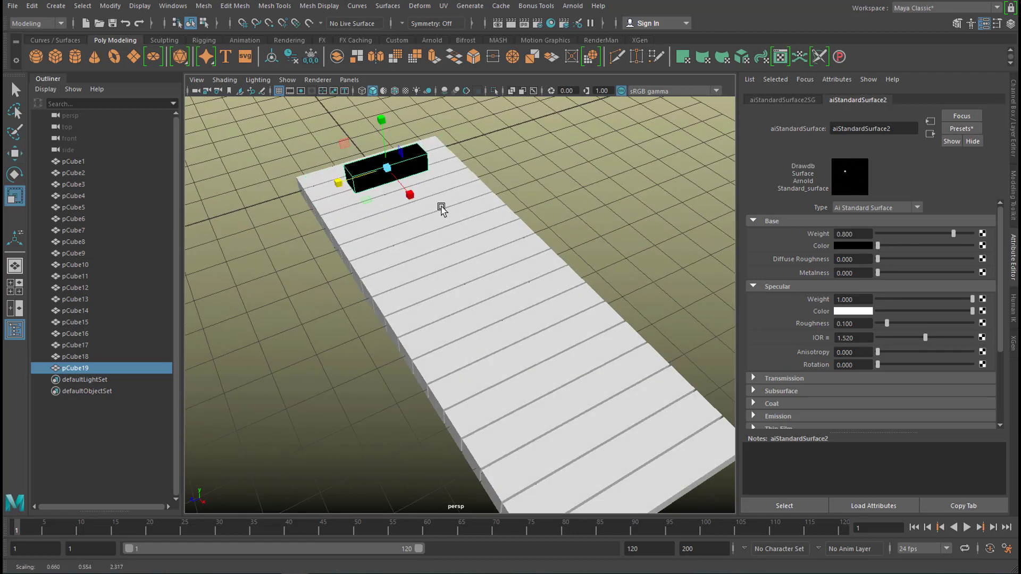
pyautogui.press('w')
pyautogui.moveTo(342, 177); pyautogui.dragTo(301, 243)
# Step: Narrow the black key along X so it is slimmer than the white keys
pyautogui.press('r')
pyautogui.press('w')
pyautogui.press('r')
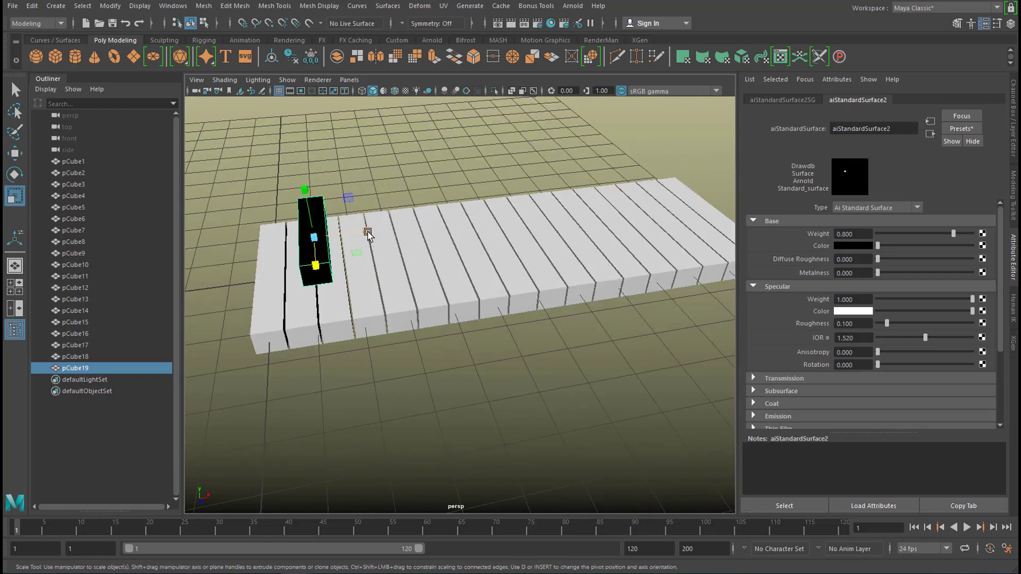
pyautogui.moveTo(368, 234); pyautogui.dragTo(354, 240)
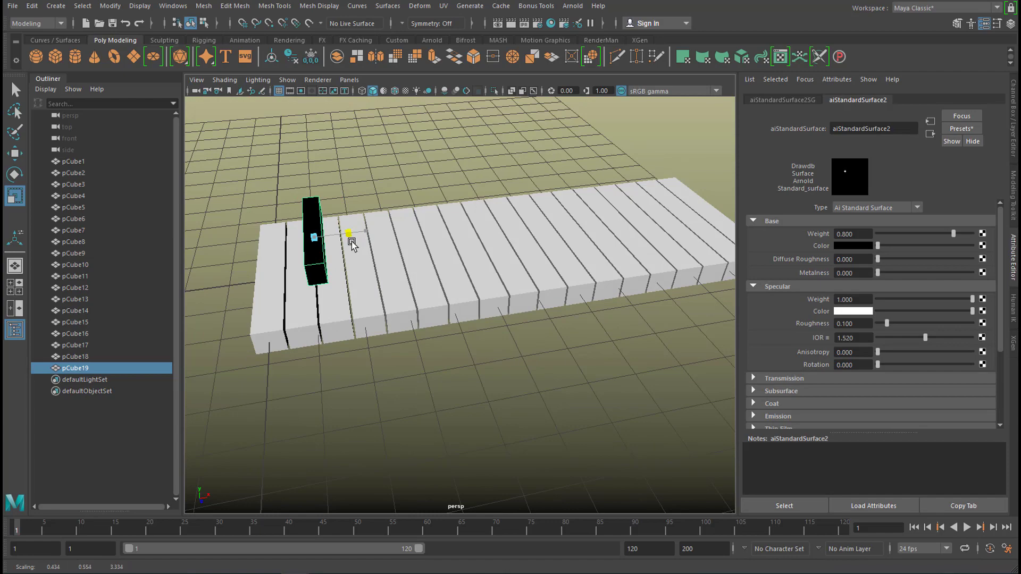
# Step: Select the black key's two upper front vertices and scale them slightly closer together along X
pyautogui.press('w')
pyautogui.keyDown('alt'); pyautogui.moveTo(413, 327); pyautogui.dragTo(493, 346); pyautogui.keyUp('alt')
pyautogui.keyDown('alt'); pyautogui.moveTo(493, 345); pyautogui.dragTo(467, 319, button='right'); pyautogui.keyUp('alt')
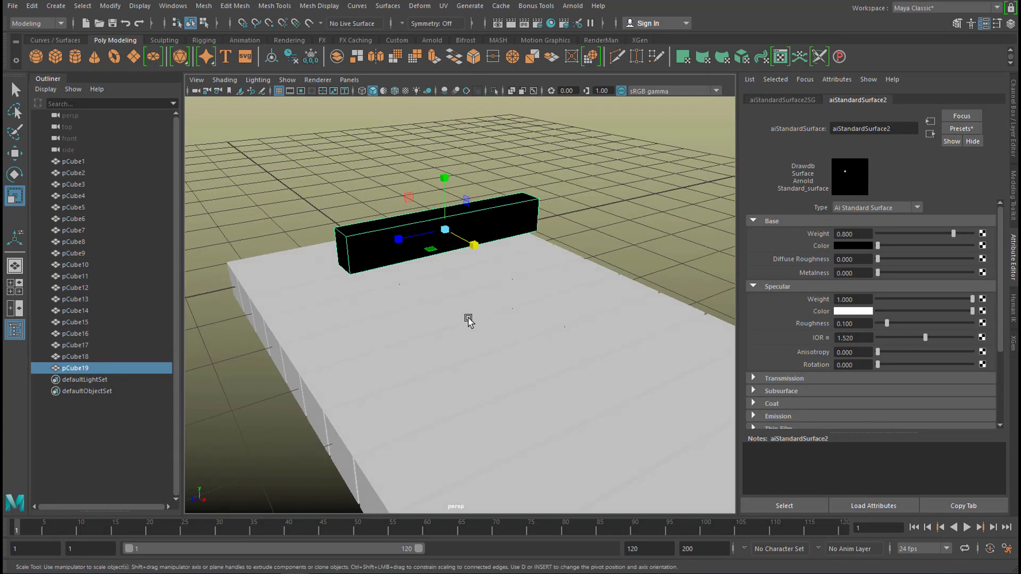
pyautogui.keyDown('alt'); pyautogui.moveTo(467, 320); pyautogui.dragTo(564, 333); pyautogui.keyUp('alt')
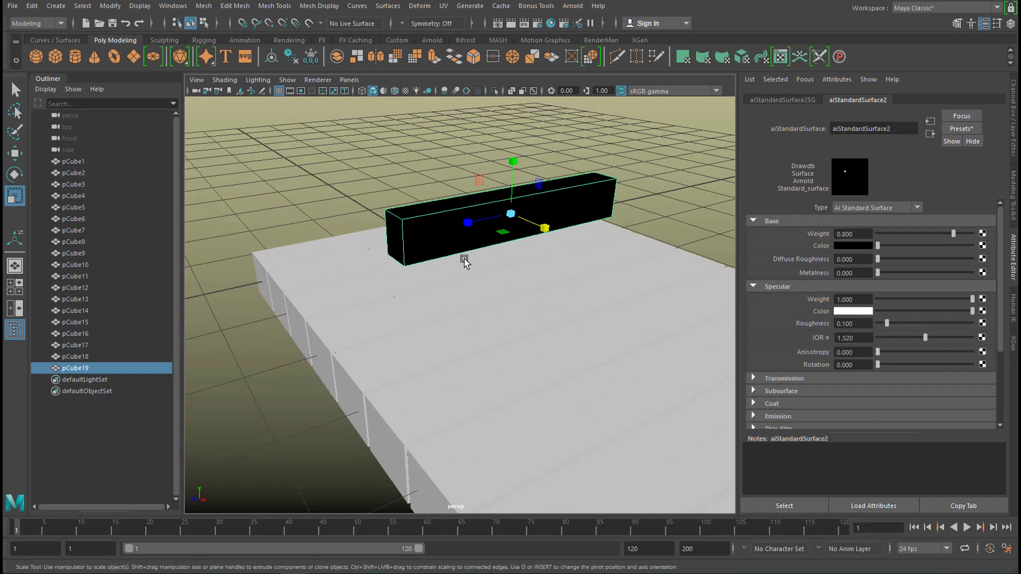
pyautogui.rightClick(399, 216)
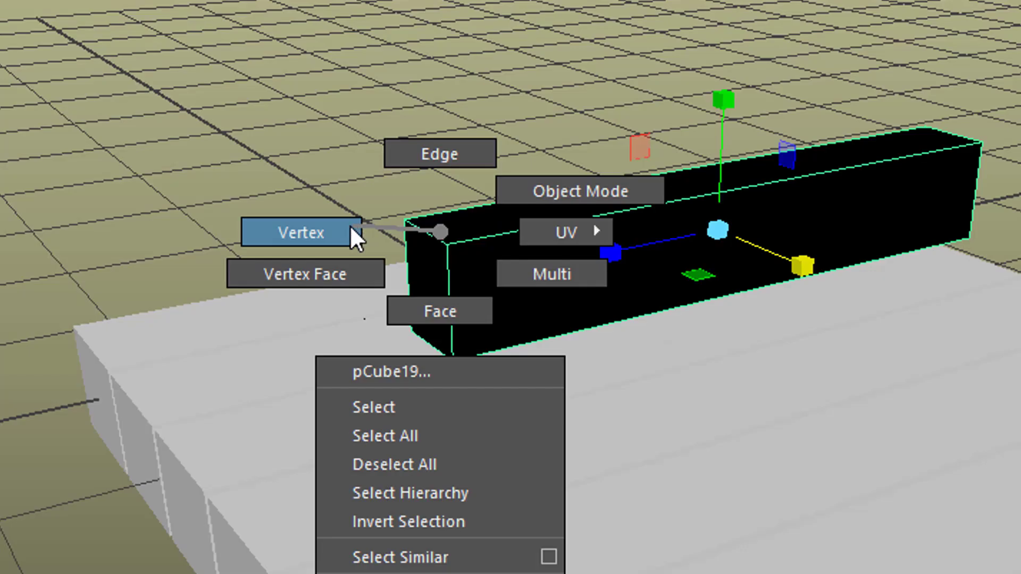
pyautogui.click(331, 232)
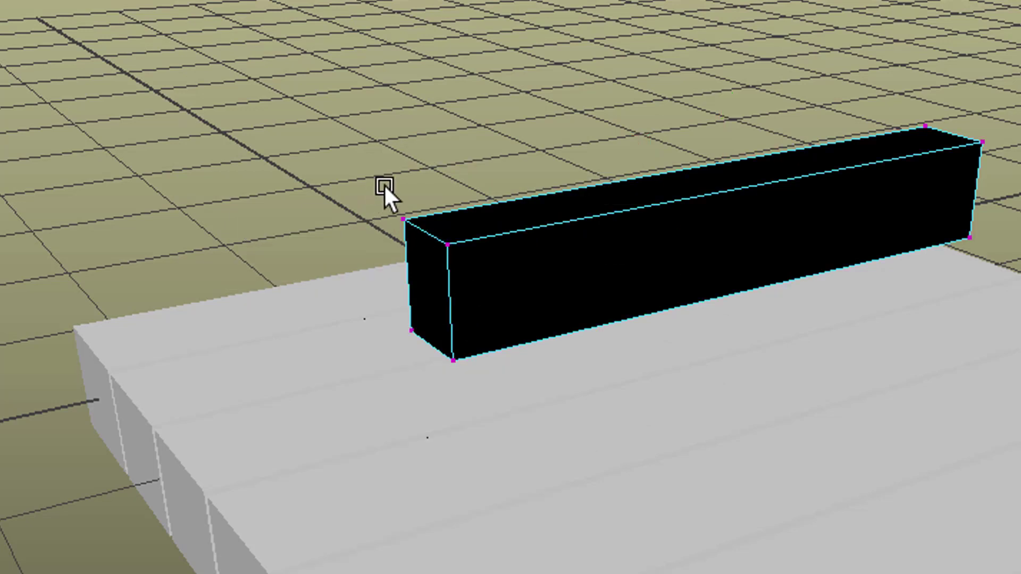
pyautogui.moveTo(431, 217); pyautogui.dragTo(473, 263)
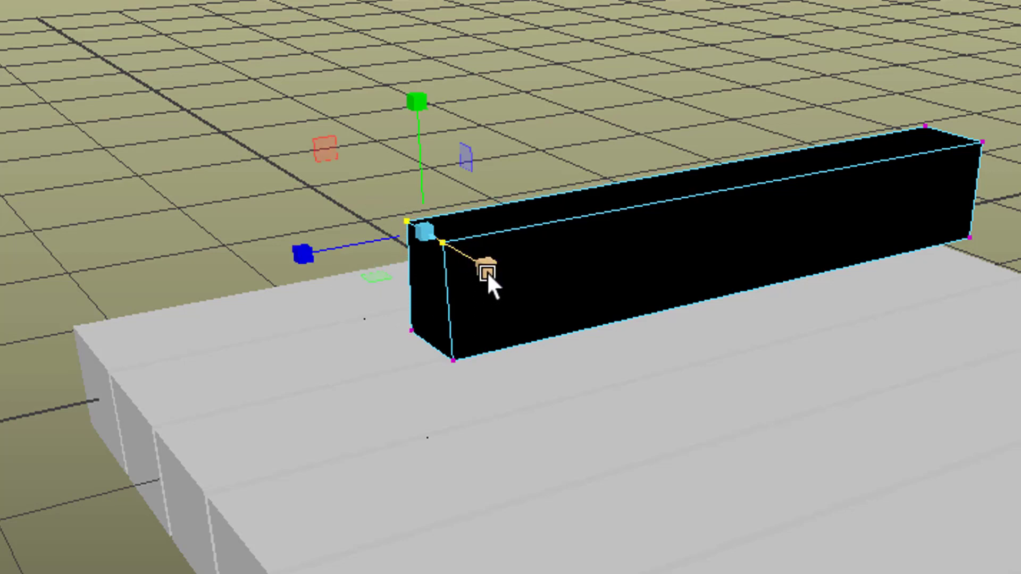
# Step: Move the two upper front vertices back along Z to slope the key's front face, and return to object mode
pyautogui.press('w')
pyautogui.moveTo(287, 253); pyautogui.dragTo(670, 368)
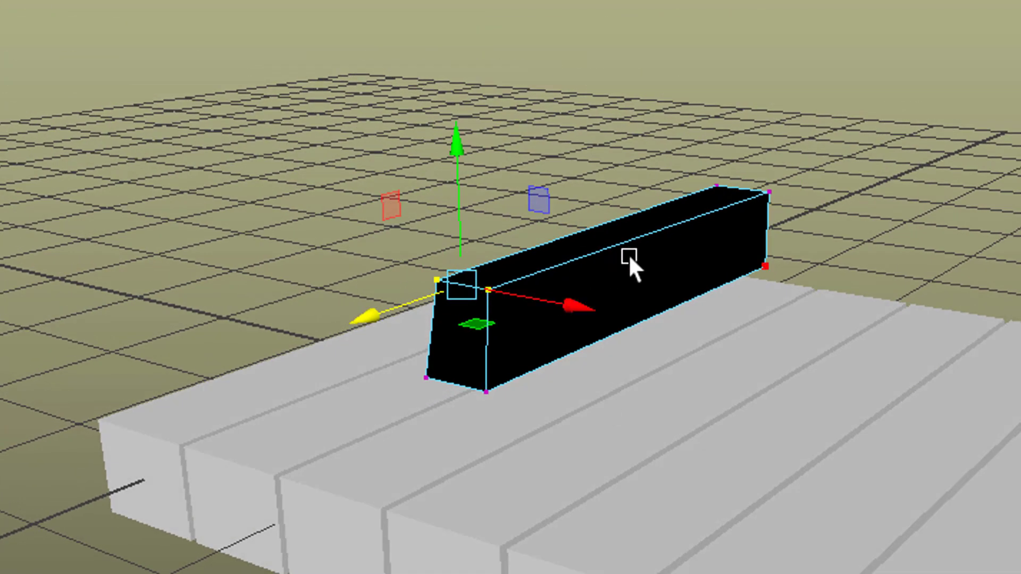
pyautogui.moveTo(628, 255); pyautogui.dragTo(750, 220, button='right')
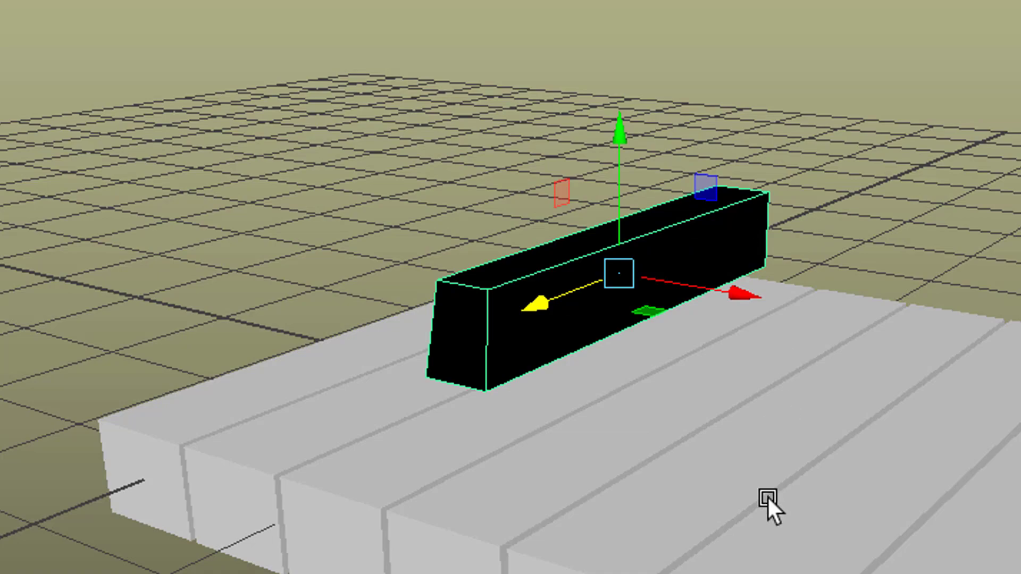
# Step: Scale the black key taller along Y to about 1.02 and lower it to about Y 0.185, sinking its base into the white keys
pyautogui.keyDown('alt'); pyautogui.moveTo(767, 496); pyautogui.dragTo(468, 139); pyautogui.keyUp('alt')
pyautogui.press('r')
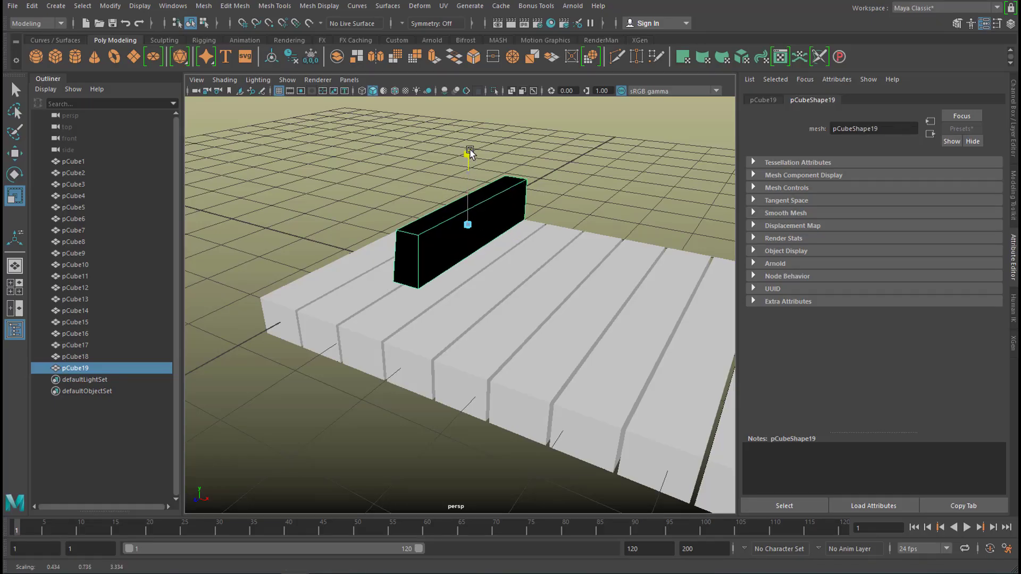
pyautogui.press('w')
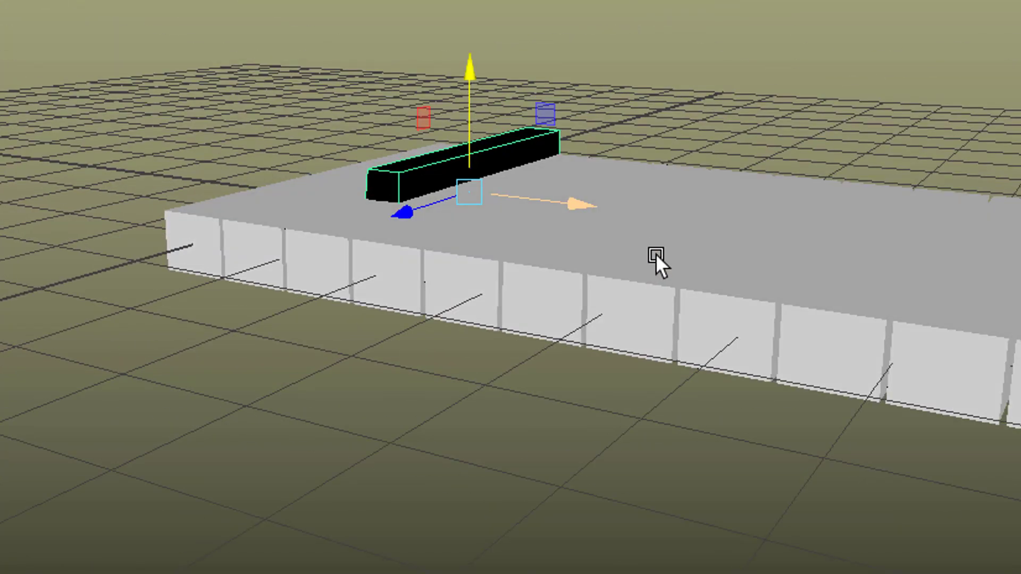
pyautogui.keyDown('alt'); pyautogui.moveTo(656, 253); pyautogui.dragTo(737, 242); pyautogui.keyUp('alt')
pyautogui.keyDown('alt'); pyautogui.moveTo(521, 109); pyautogui.dragTo(492, 369); pyautogui.keyUp('alt')
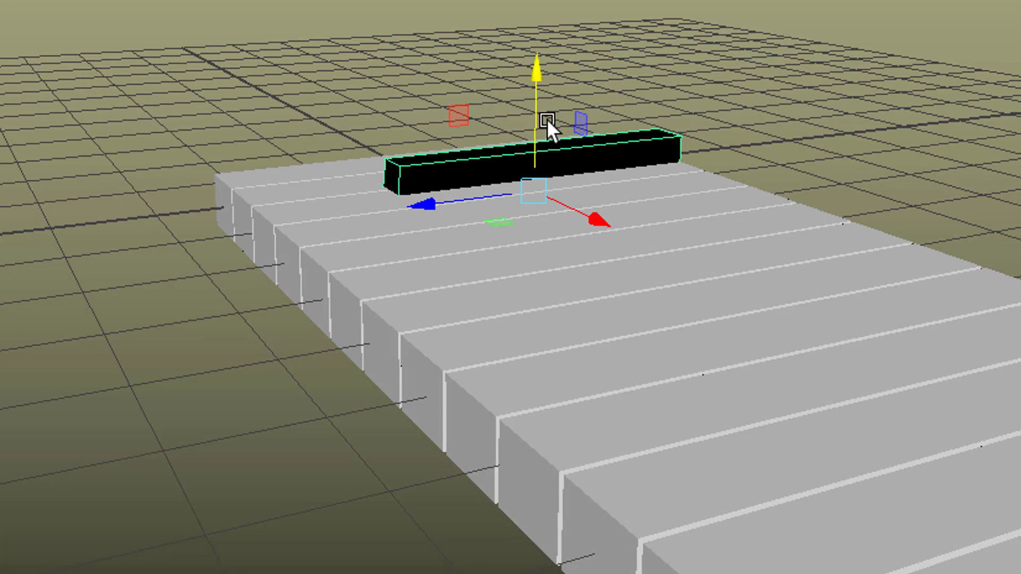
pyautogui.keyDown('alt'); pyautogui.moveTo(559, 133); pyautogui.dragTo(462, 344); pyautogui.keyUp('alt')
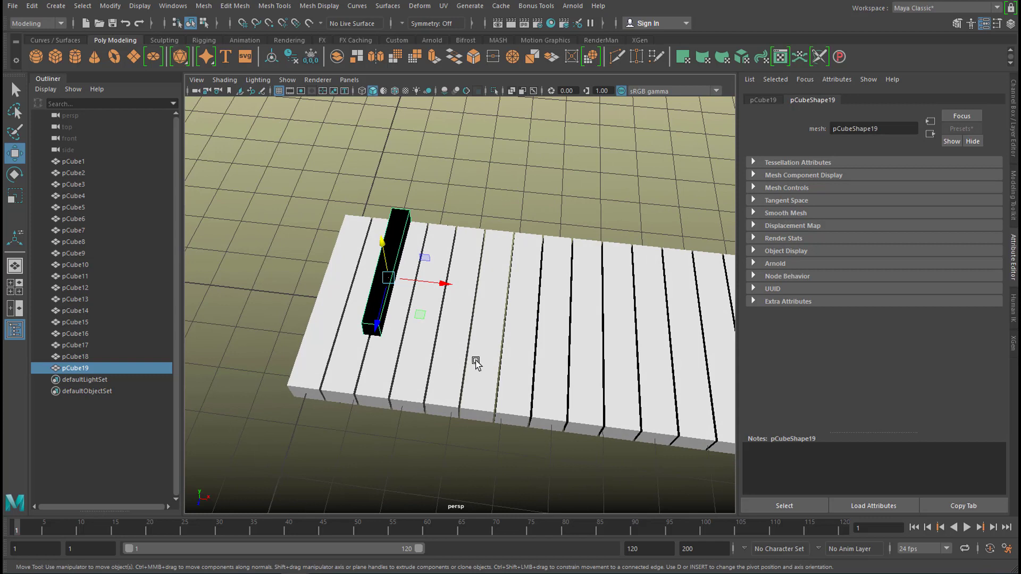
# Step: Duplicate the black key and move the copy along X to about 1.774, over the next gap between white keys
pyautogui.hotkey('ctrl', 'd')
pyautogui.moveTo(452, 283); pyautogui.dragTo(478, 288)
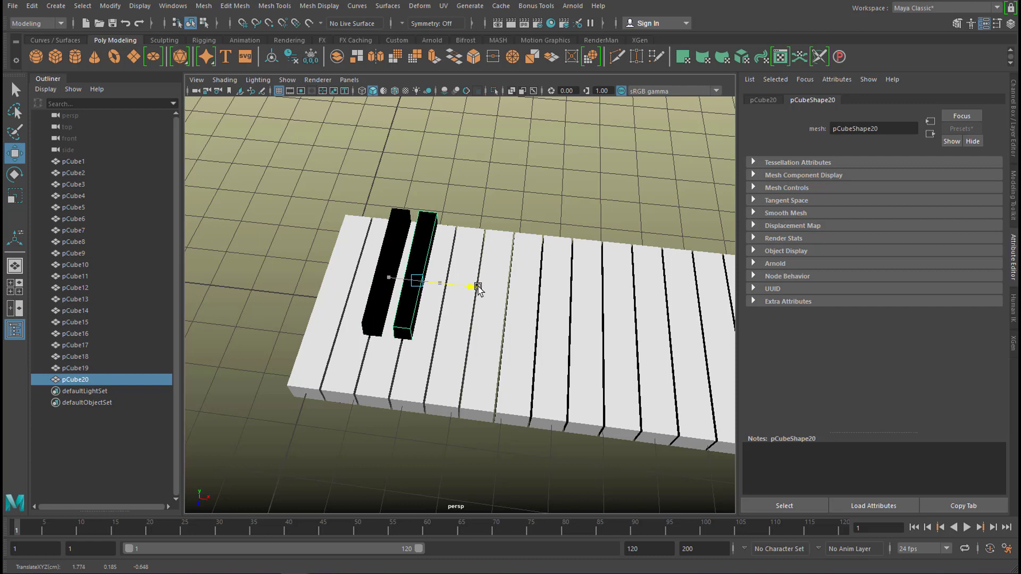
pyautogui.keyDown('alt'); pyautogui.moveTo(479, 288); pyautogui.dragTo(446, 335); pyautogui.keyUp('alt')
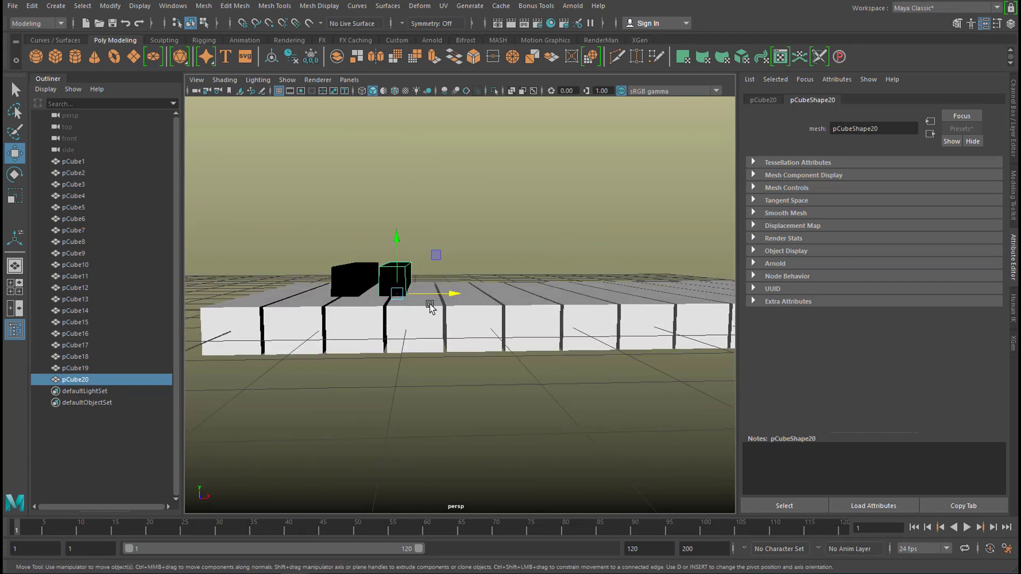
pyautogui.click(765, 100)
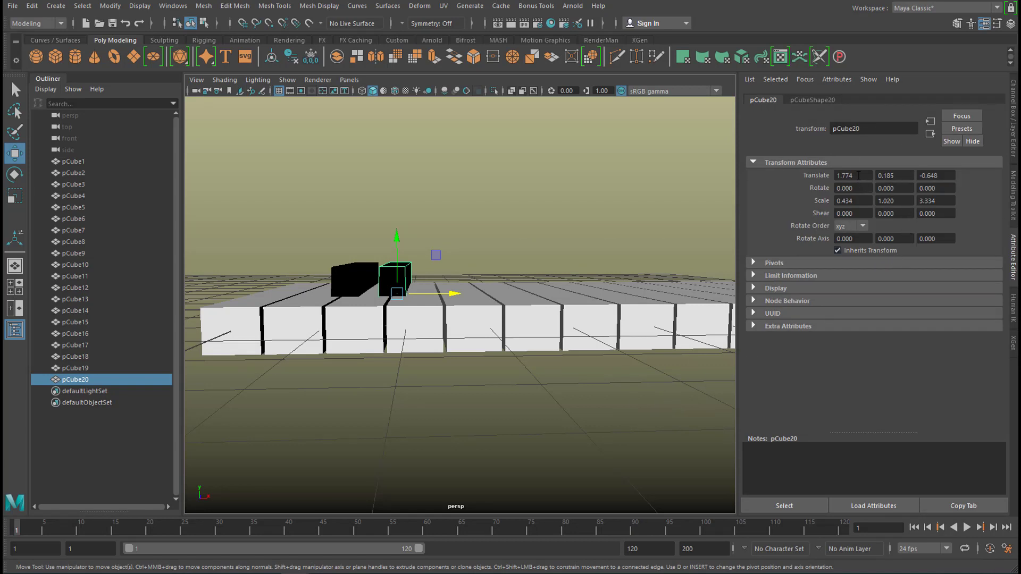
pyautogui.keyDown('alt'); pyautogui.moveTo(571, 342); pyautogui.dragTo(508, 410); pyautogui.keyUp('alt')
pyautogui.keyDown('alt'); pyautogui.moveTo(504, 411); pyautogui.dragTo(502, 406); pyautogui.keyUp('alt')
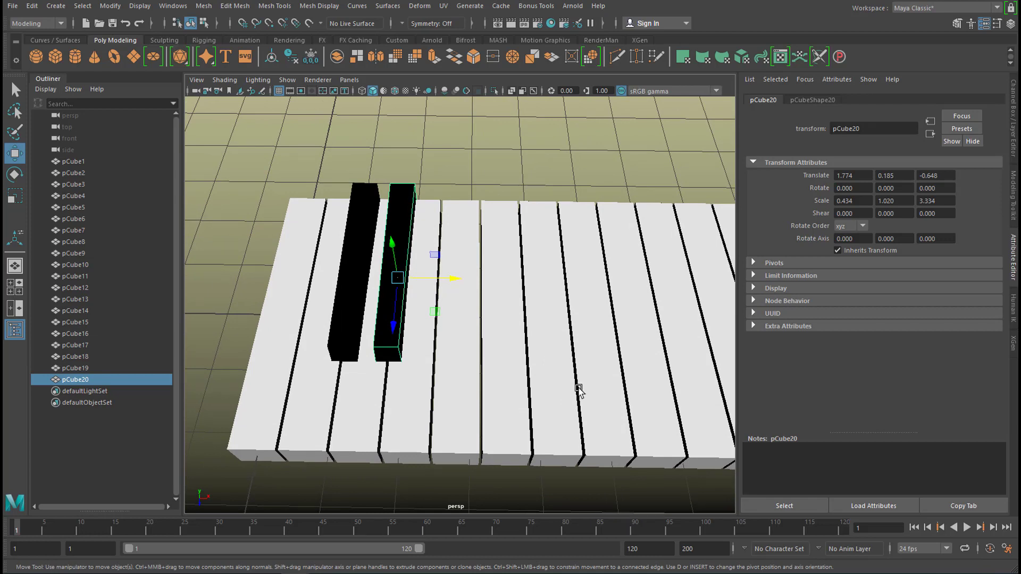
# Step: Repeat the duplicate with the same X offset until black keys run along the whole keyboard to the last white key
pyautogui.hotkey('shift', 'd')
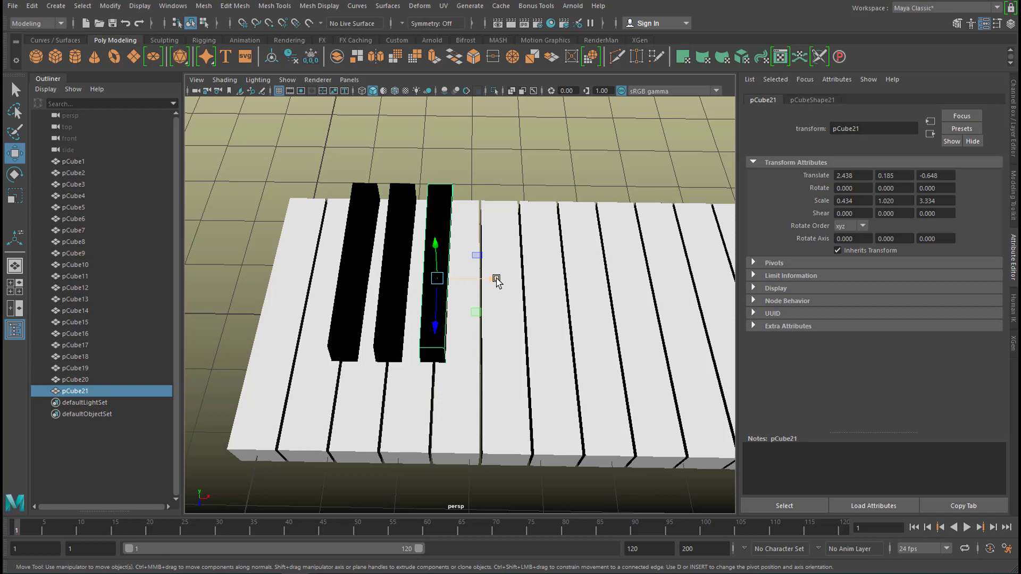
pyautogui.hotkey('shift', 'd')
pyautogui.hotkey('shift', 'd')
pyautogui.hotkey('shift', 'd')
pyautogui.hotkey('shift', 'd')
pyautogui.hotkey('shift', 'd')
pyautogui.hotkey('shift', 'd')
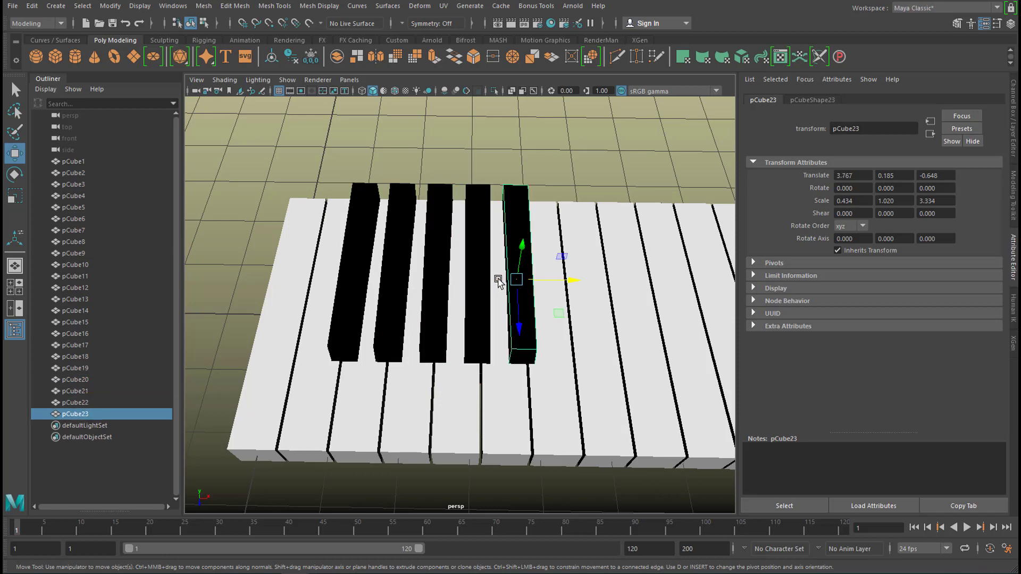
pyautogui.hotkey('shift', 'd')
pyautogui.hotkey('shift', 'd')
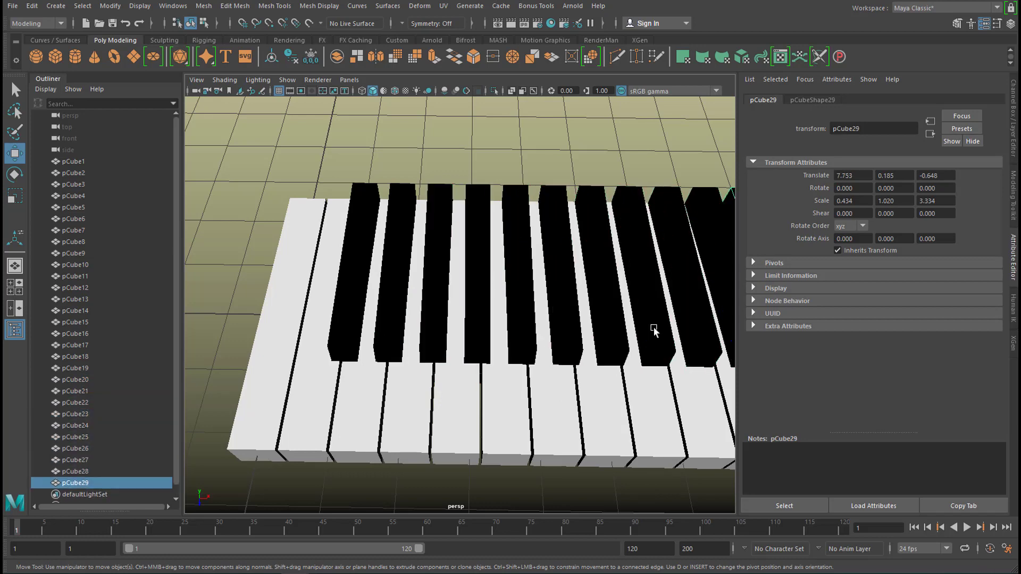
pyautogui.keyDown('alt'); pyautogui.moveTo(661, 339); pyautogui.dragTo(435, 364); pyautogui.keyUp('alt')
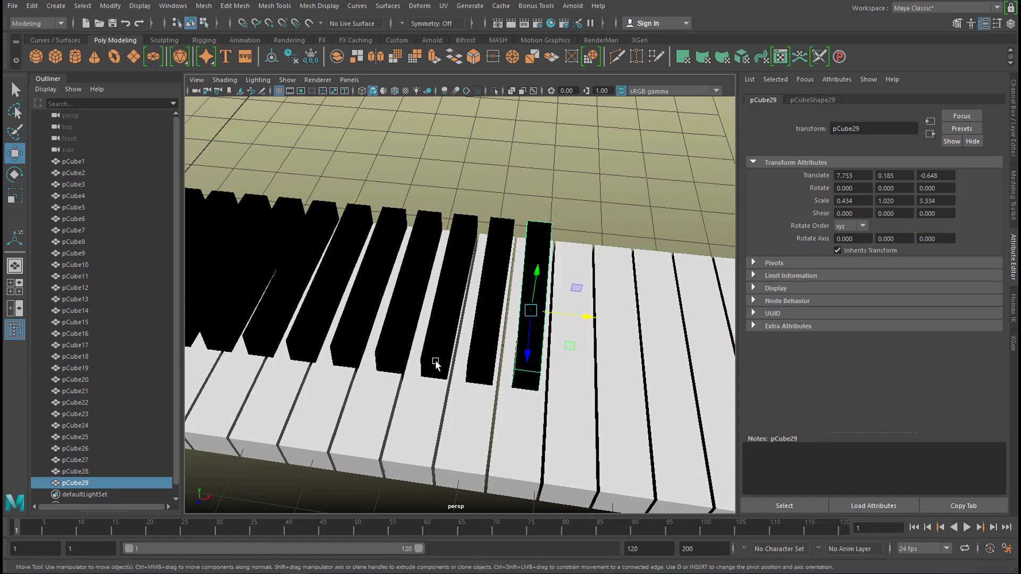
pyautogui.hotkey('shift', 'd')
pyautogui.hotkey('shift', 'd')
pyautogui.hotkey('shift', 'd')
pyautogui.hotkey('shift', 'd')
pyautogui.hotkey('shift', 'd')
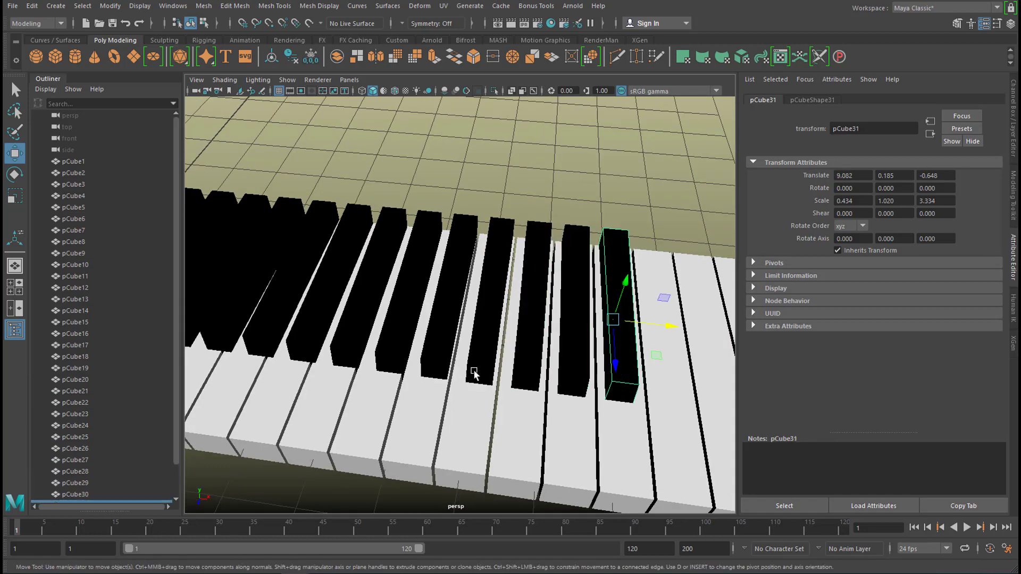
pyautogui.keyDown('alt'); pyautogui.moveTo(585, 364); pyautogui.dragTo(330, 406, button='right'); pyautogui.keyUp('alt')
pyautogui.keyDown('alt'); pyautogui.moveTo(330, 405); pyautogui.dragTo(440, 388); pyautogui.keyUp('alt')
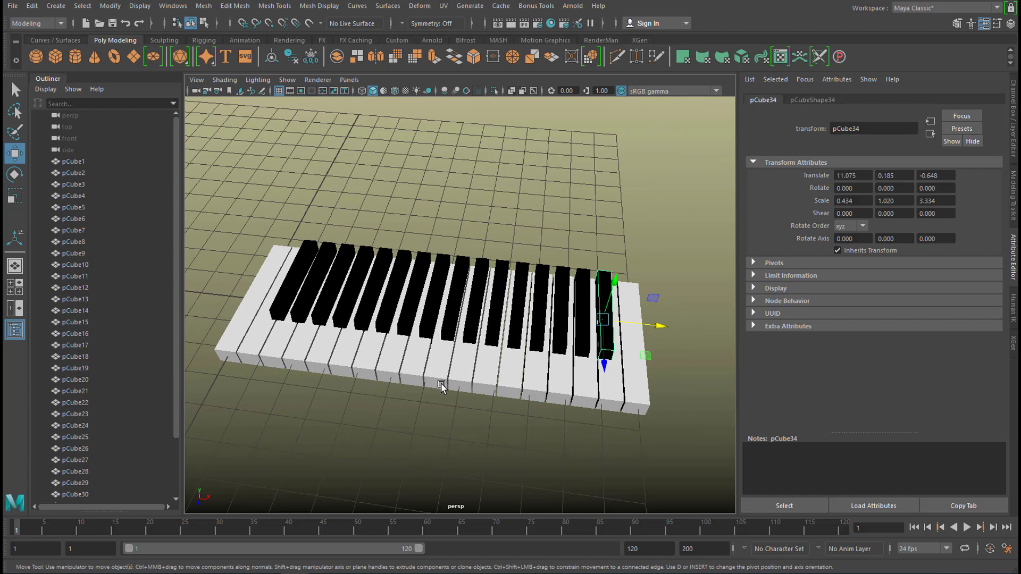
pyautogui.hotkey('shift', 'd')
# Step: In the top view, select the third through last black keys and nudge them along X, placing the third at about 2.451
pyautogui.keyDown('alt'); pyautogui.moveTo(463, 397); pyautogui.dragTo(488, 372); pyautogui.keyUp('alt')
pyautogui.keyDown('alt'); pyautogui.moveTo(448, 405); pyautogui.dragTo(449, 396); pyautogui.keyUp('alt')
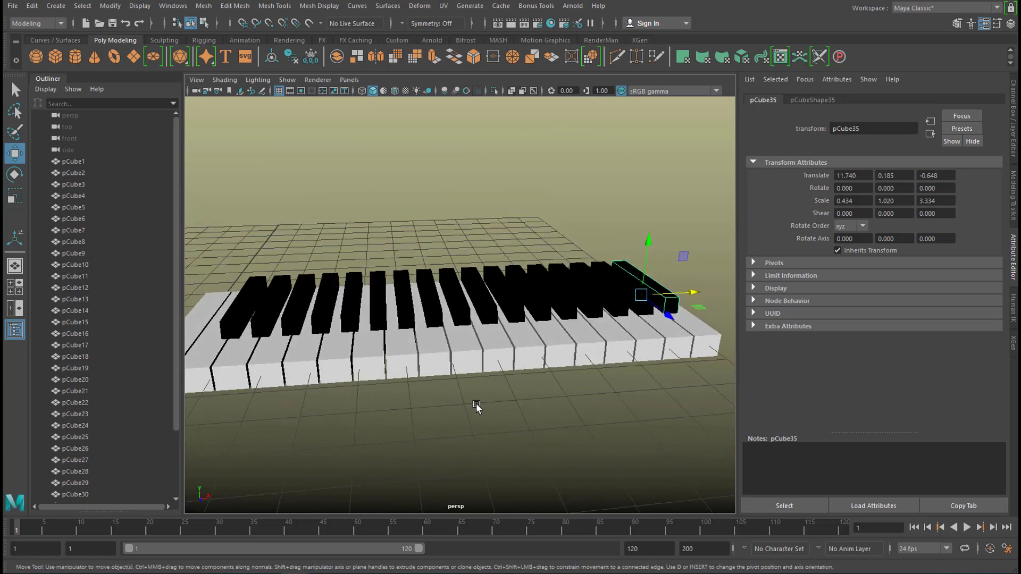
pyautogui.press('space')
pyautogui.press('space')
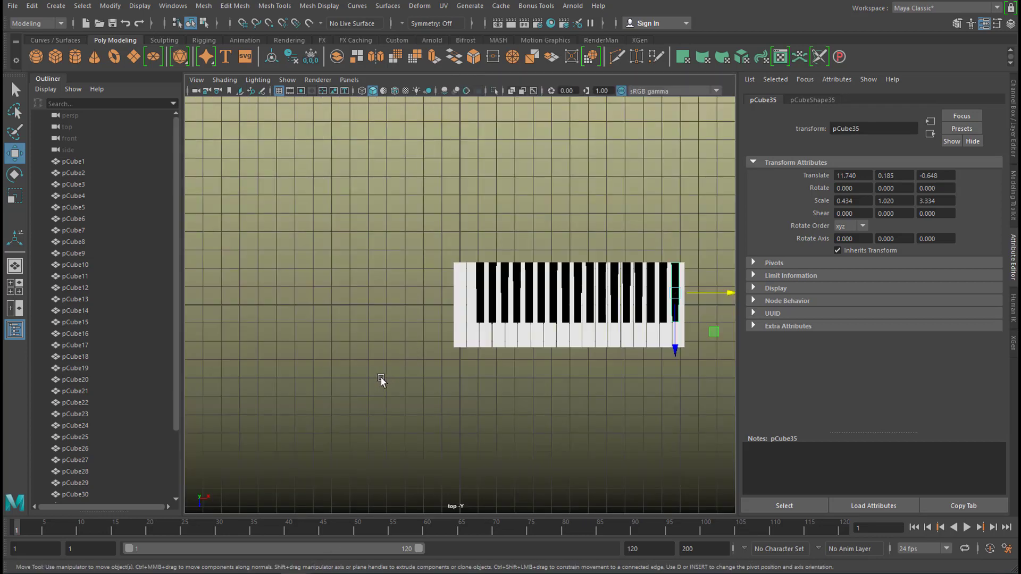
pyautogui.keyDown('alt'); pyautogui.moveTo(381, 377); pyautogui.dragTo(603, 384, button='right'); pyautogui.keyUp('alt')
pyautogui.keyDown('alt'); pyautogui.moveTo(603, 384); pyautogui.dragTo(427, 369, button='middle'); pyautogui.keyUp('alt')
pyautogui.keyDown('alt'); pyautogui.moveTo(433, 372); pyautogui.dragTo(505, 384, button='right'); pyautogui.keyUp('alt')
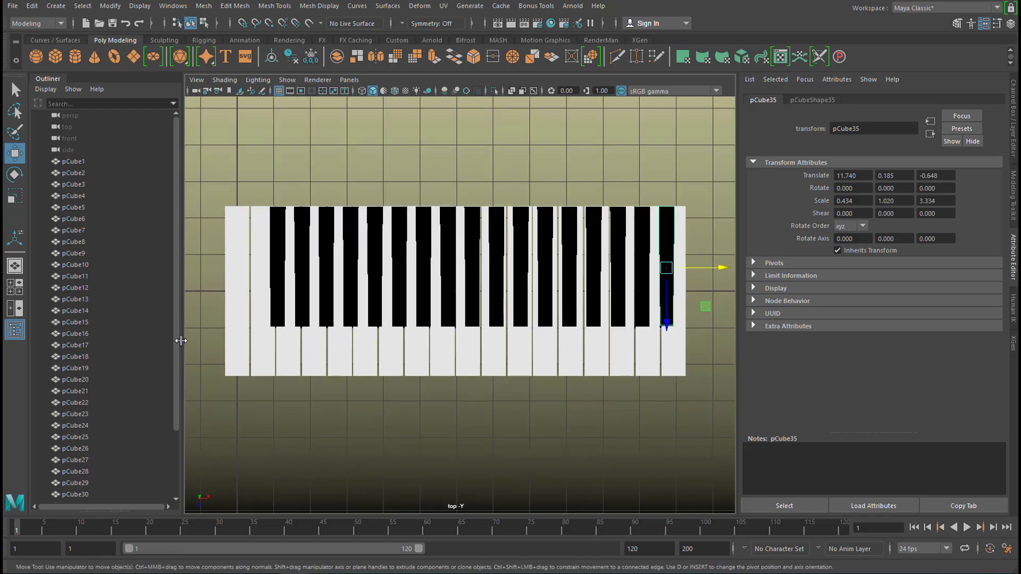
pyautogui.moveTo(175, 332); pyautogui.dragTo(175, 398)
pyautogui.keyDown('shift'); pyautogui.click(74, 311); pyautogui.keyUp('shift')
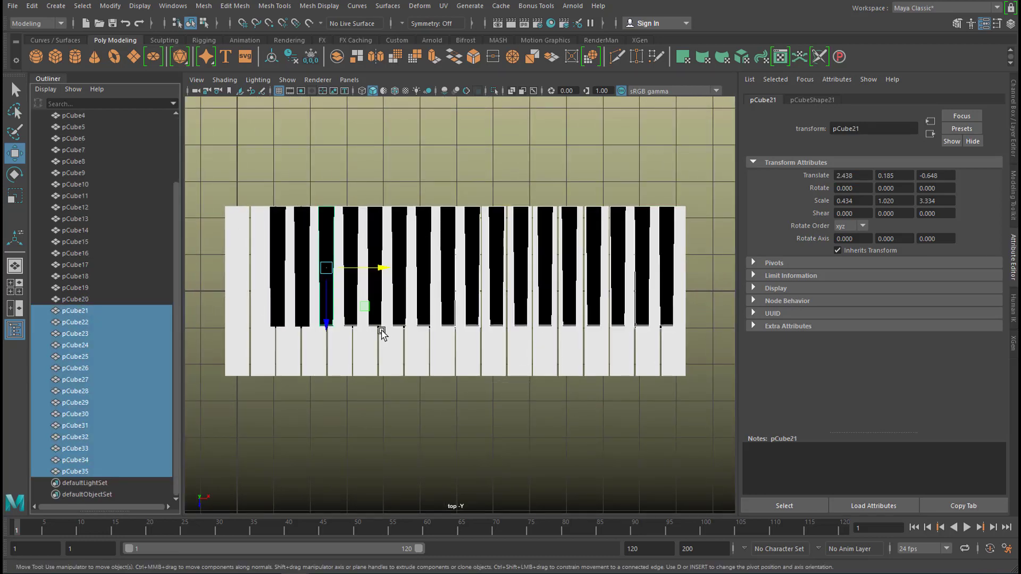
pyautogui.keyDown('alt'); pyautogui.moveTo(376, 349); pyautogui.dragTo(536, 357, button='right'); pyautogui.keyUp('alt')
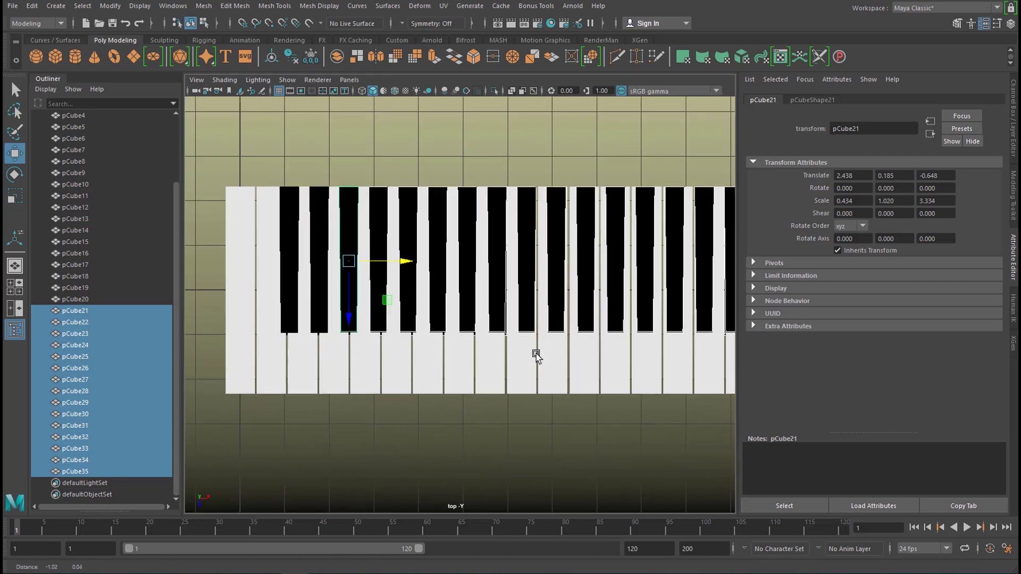
pyautogui.keyDown('alt'); pyautogui.moveTo(536, 357); pyautogui.dragTo(553, 358, button='middle'); pyautogui.keyUp('alt')
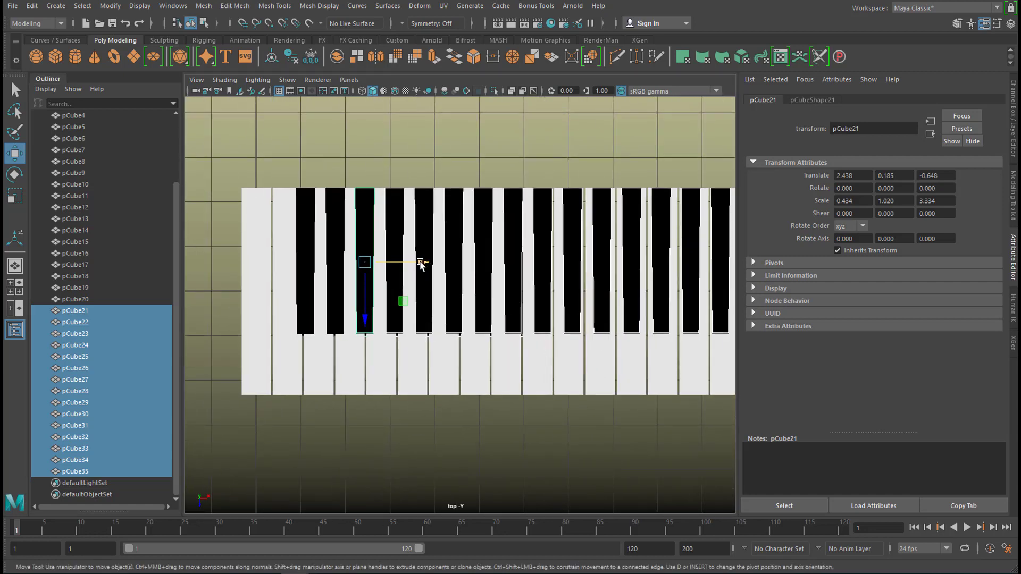
pyautogui.moveTo(421, 264); pyautogui.dragTo(422, 264)
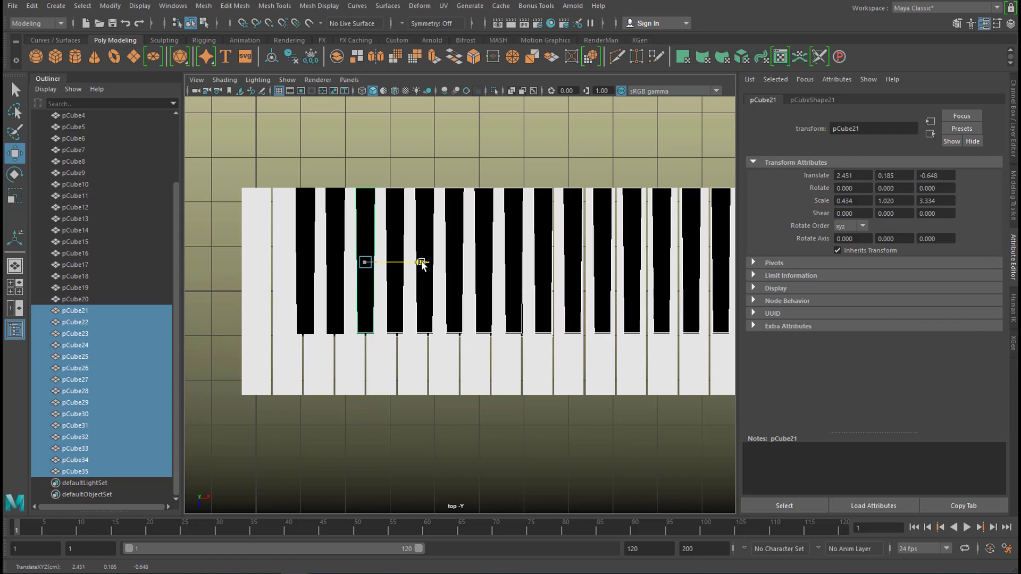
# Step: Align the fourth black key at about X 3.167 and the fifth at about X 3.857, shifting all following black keys with each
pyautogui.keyDown('ctrl'); pyautogui.click(94, 311); pyautogui.keyUp('ctrl')
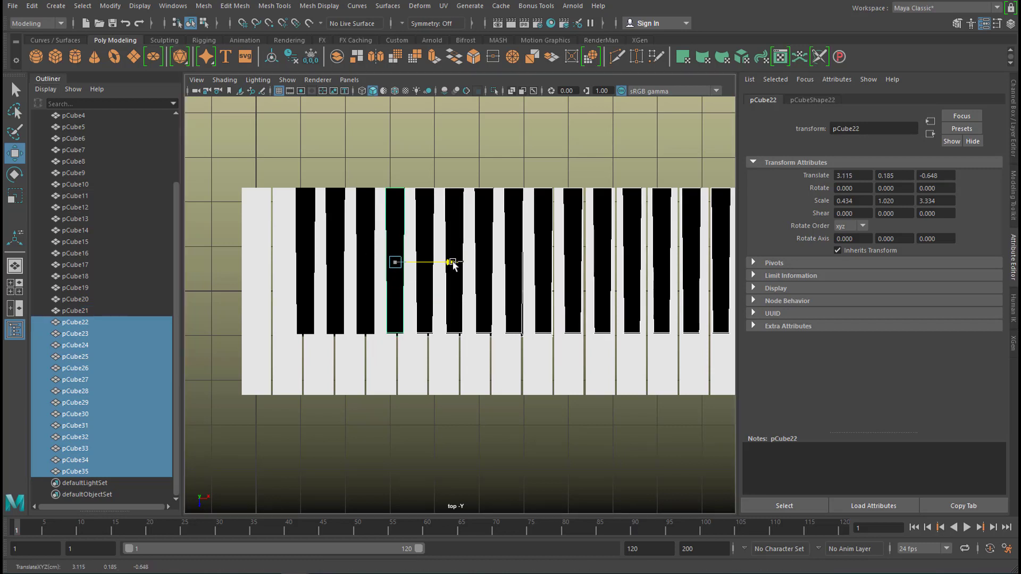
pyautogui.moveTo(452, 263); pyautogui.dragTo(455, 266)
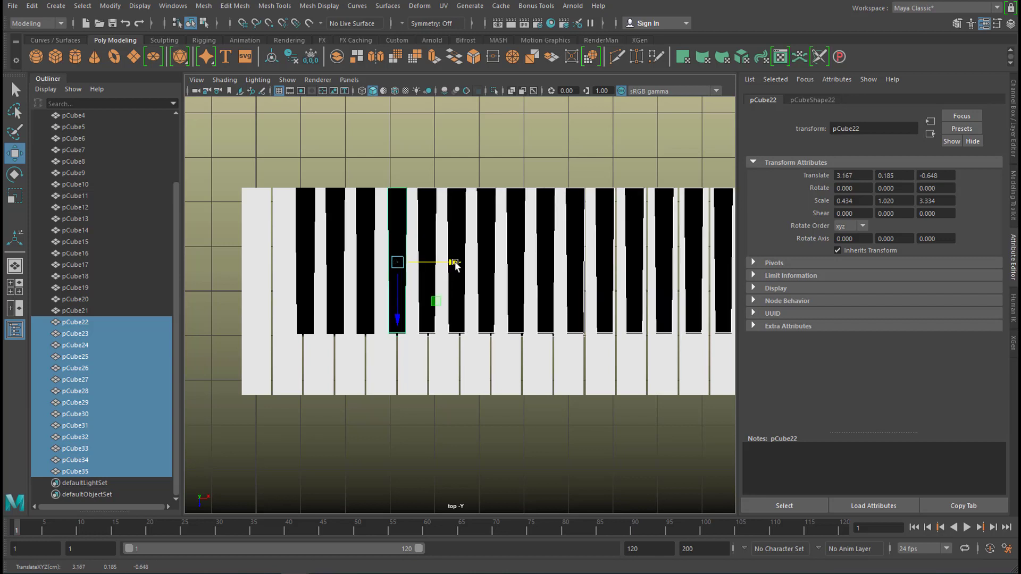
pyautogui.keyDown('ctrl'); pyautogui.click(85, 322); pyautogui.keyUp('ctrl')
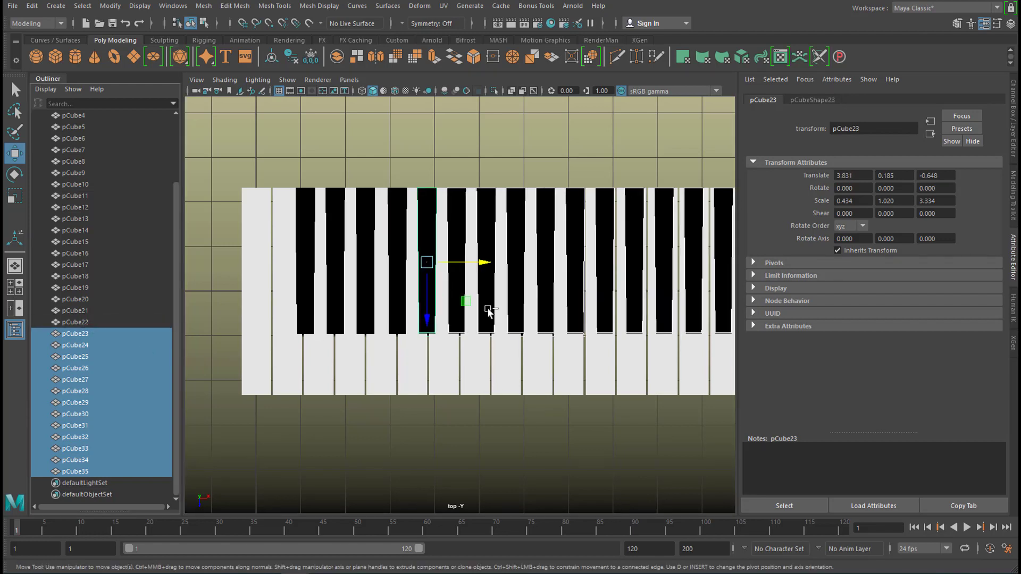
pyautogui.moveTo(481, 263); pyautogui.dragTo(485, 263)
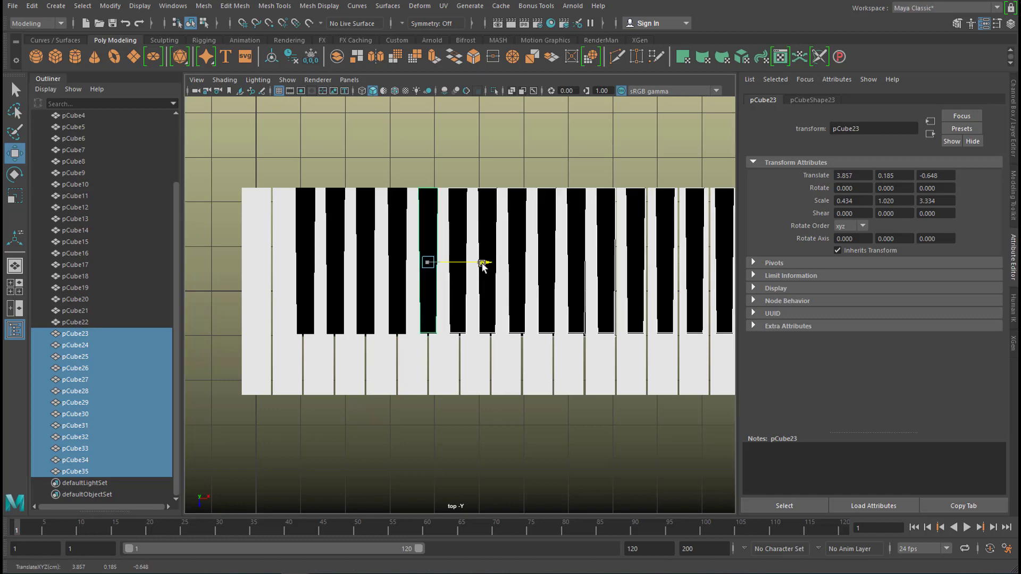
# Step: Continue from the sixth black key, deselecting each aligned key and shifting the rest along X to centre them over the white-key gaps
pyautogui.keyDown('ctrl'); pyautogui.click(84, 334); pyautogui.keyUp('ctrl')
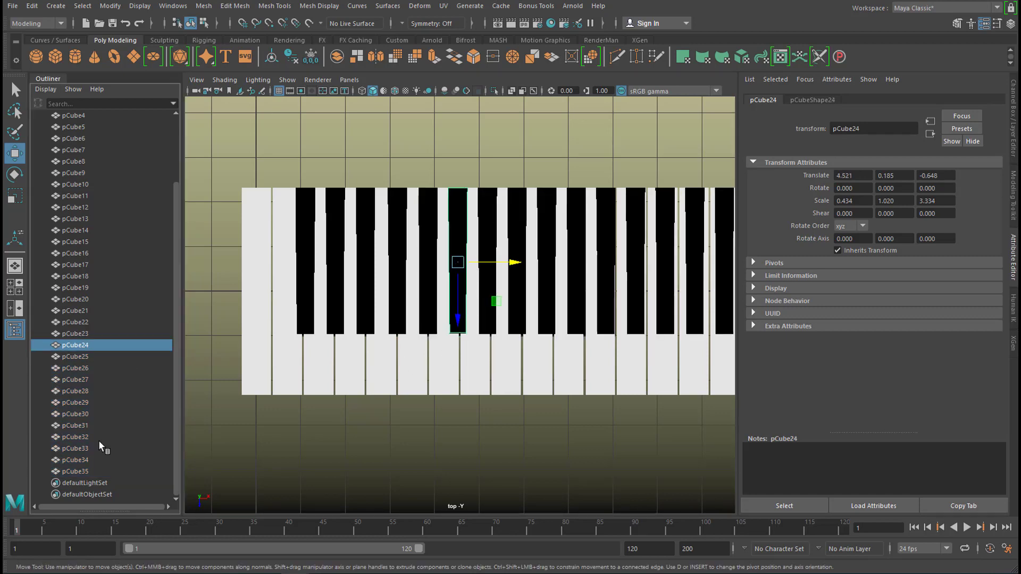
pyautogui.scroll(5, 516, 263)
pyautogui.keyDown('ctrl'); pyautogui.click(90, 346); pyautogui.keyUp('ctrl')
pyautogui.moveTo(383, 214); pyautogui.dragTo(385, 214)
pyautogui.keyDown('ctrl'); pyautogui.click(87, 357); pyautogui.keyUp('ctrl')
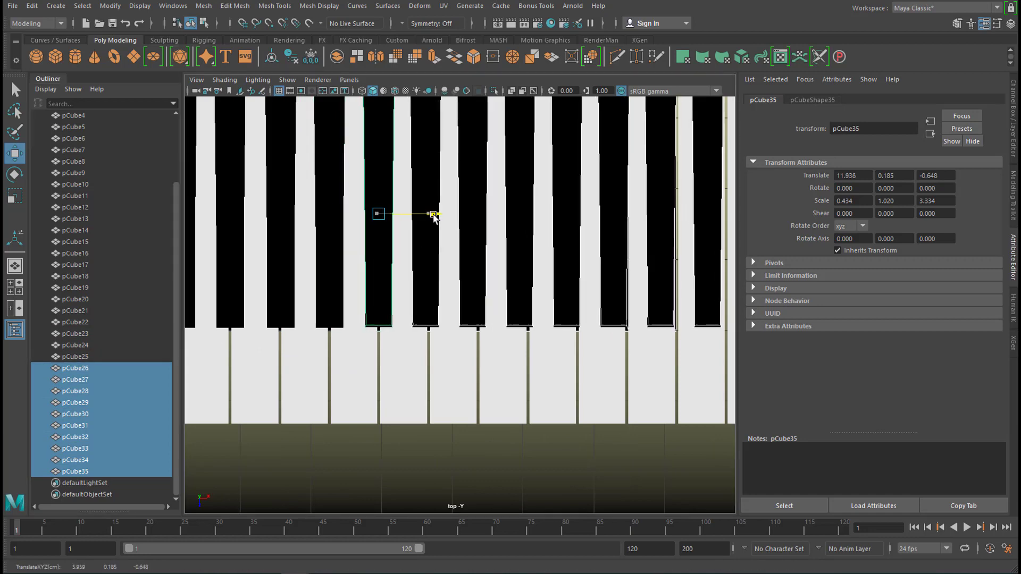
pyautogui.keyDown('ctrl'); pyautogui.click(88, 368); pyautogui.keyUp('ctrl')
pyautogui.keyDown('ctrl'); pyautogui.click(87, 379); pyautogui.keyUp('ctrl')
pyautogui.keyDown('ctrl'); pyautogui.click(88, 392); pyautogui.keyUp('ctrl')
pyautogui.moveTo(581, 214); pyautogui.dragTo(583, 214)
pyautogui.keyDown('alt'); pyautogui.moveTo(643, 331); pyautogui.dragTo(641, 382, button='middle'); pyautogui.keyUp('alt')
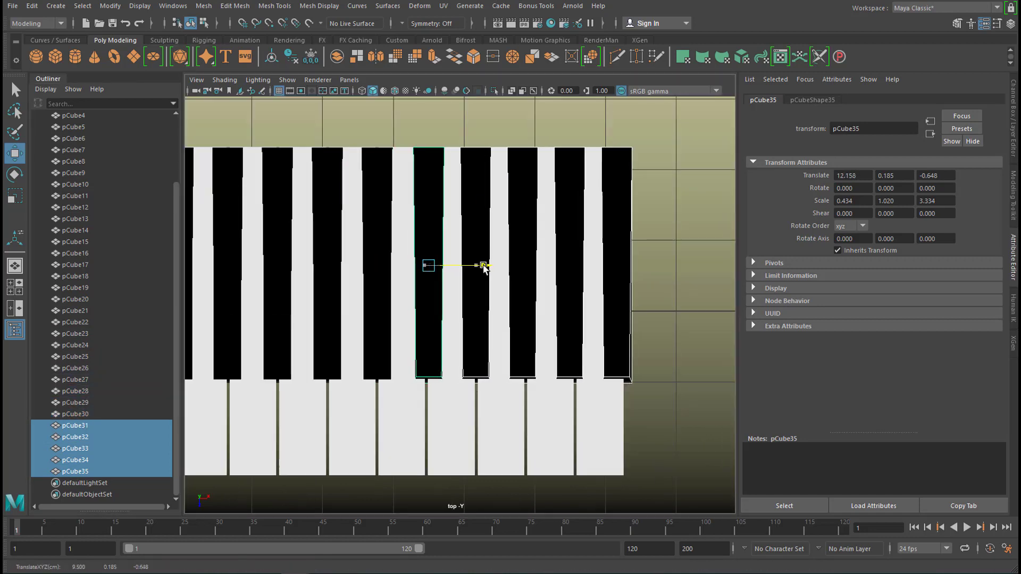
# Step: Align the remaining black keys near the keyboard's far end over their gaps and delete the surplus last black key
pyautogui.moveTo(564, 265); pyautogui.dragTo(567, 265)
pyautogui.keyDown('ctrl'); pyautogui.click(80, 403); pyautogui.keyUp('ctrl')
pyautogui.keyDown('ctrl'); pyautogui.click(80, 415); pyautogui.keyUp('ctrl')
pyautogui.keyDown('ctrl'); pyautogui.click(80, 425); pyautogui.keyUp('ctrl')
pyautogui.keyDown('ctrl'); pyautogui.click(80, 437); pyautogui.keyUp('ctrl')
pyautogui.click(75, 472)
pyautogui.press('Delete')
# Step: Delete the third and seventh black keys from the keyboard's low end, leaving a group of two followed by a group of three
pyautogui.scroll(-5, 453, 351)
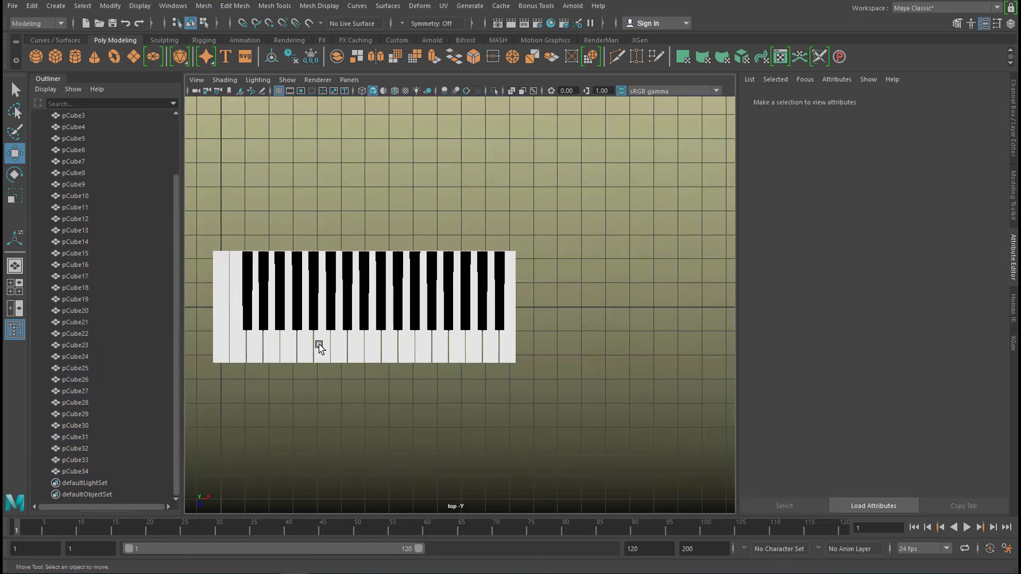
pyautogui.scroll(1, 404, 358)
pyautogui.keyDown('alt'); pyautogui.moveTo(402, 357); pyautogui.dragTo(579, 351, button='middle'); pyautogui.keyUp('alt')
pyautogui.scroll(3, 579, 355)
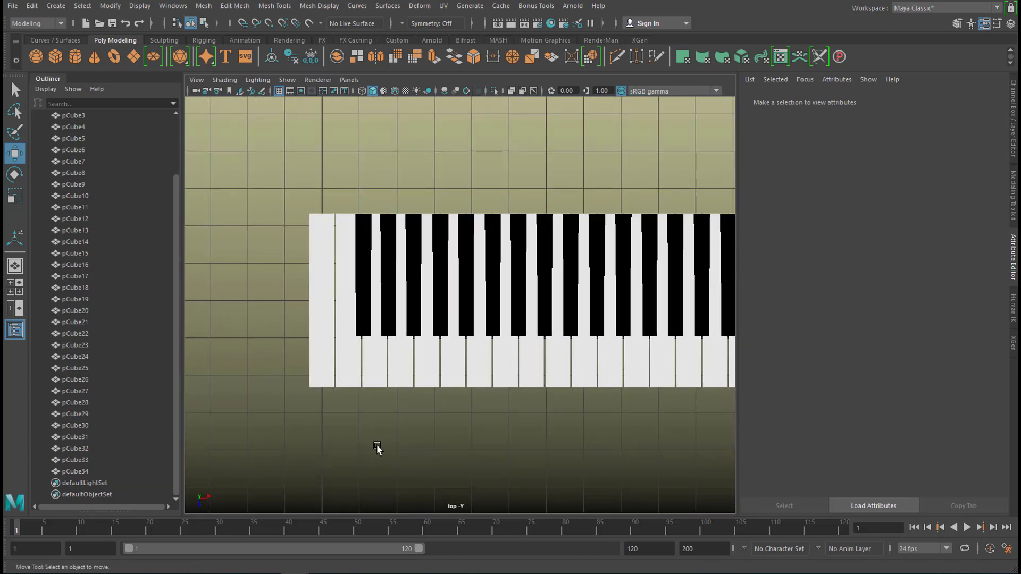
pyautogui.keyDown('alt'); pyautogui.moveTo(578, 356); pyautogui.dragTo(500, 381, button='middle'); pyautogui.keyUp('alt')
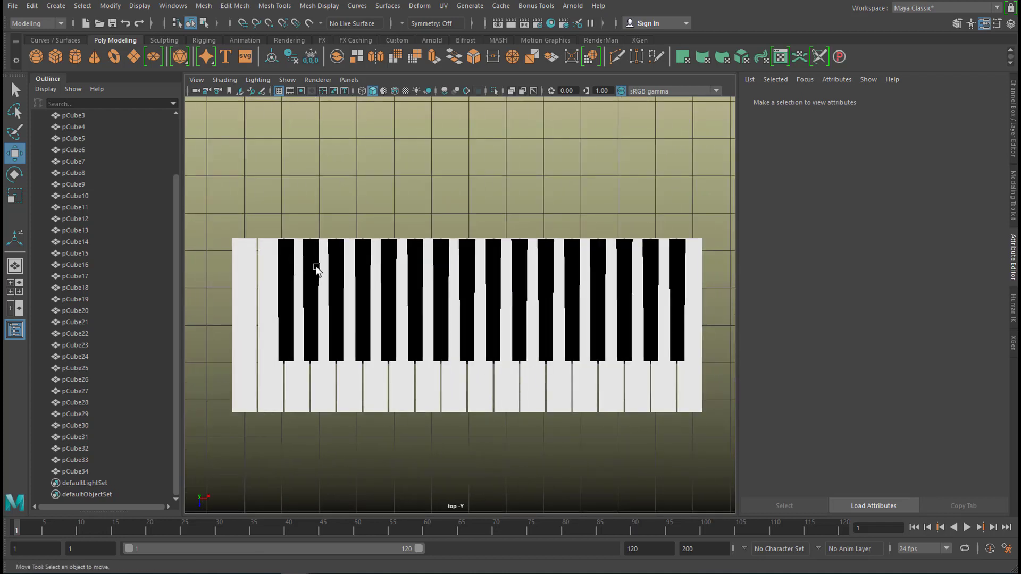
pyautogui.click(343, 282)
pyautogui.press('Delete')
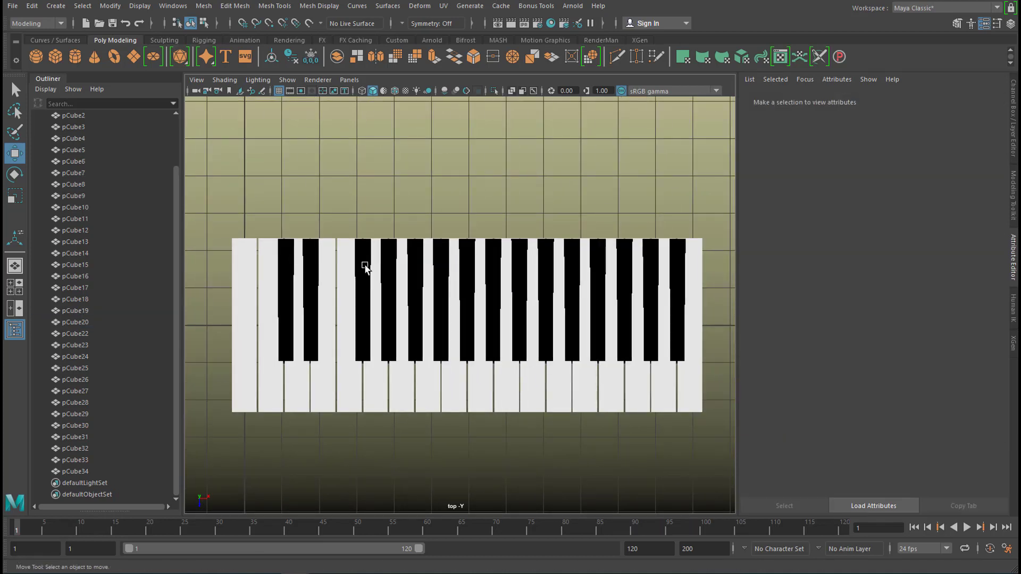
pyautogui.click(441, 276)
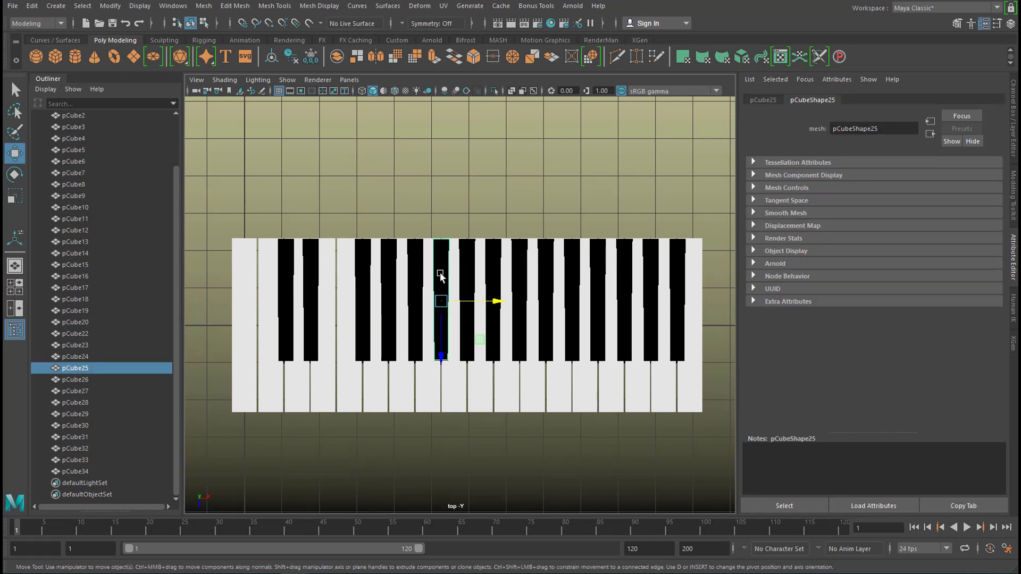
pyautogui.press('Delete')
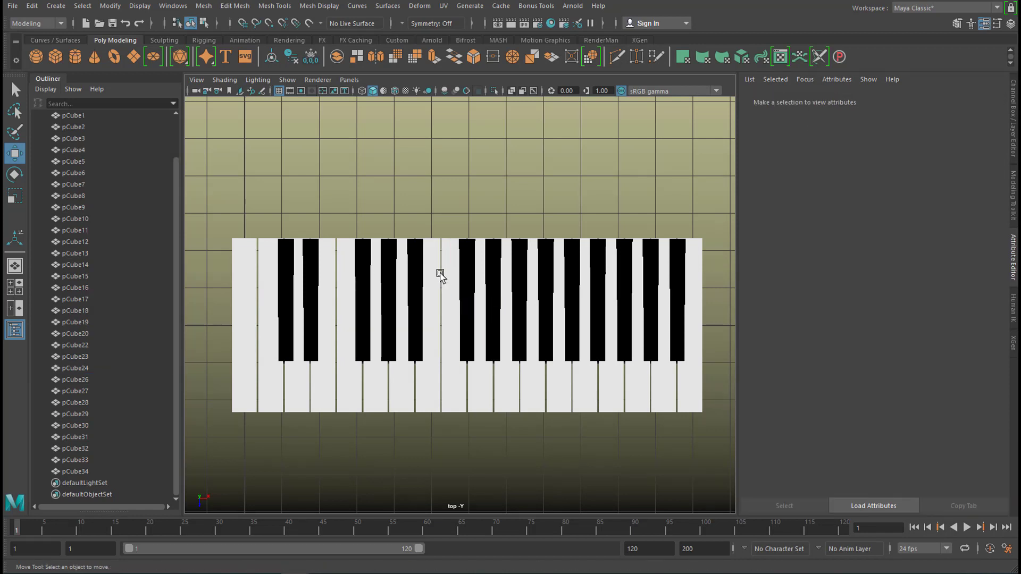
# Step: Delete one black key after the next group of two and one after the next group of three, plus the first white key
pyautogui.click(521, 284)
pyautogui.press('Delete')
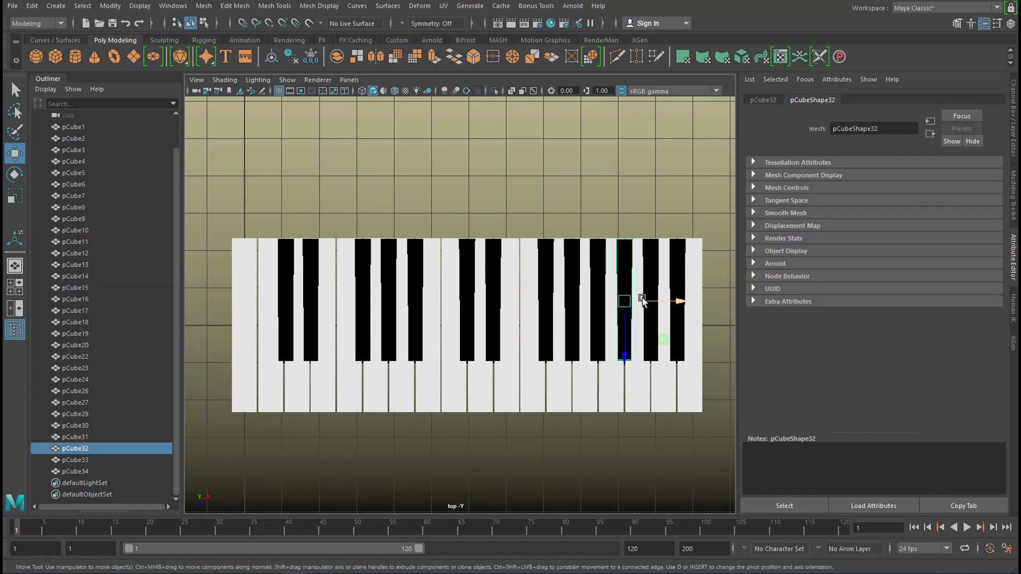
pyautogui.click(244, 354)
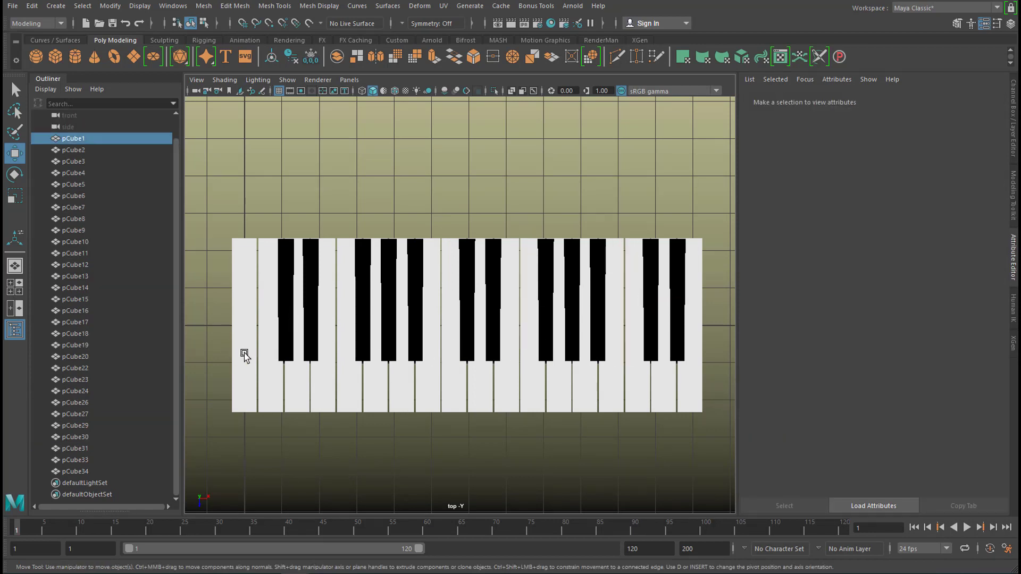
pyautogui.press('Delete')
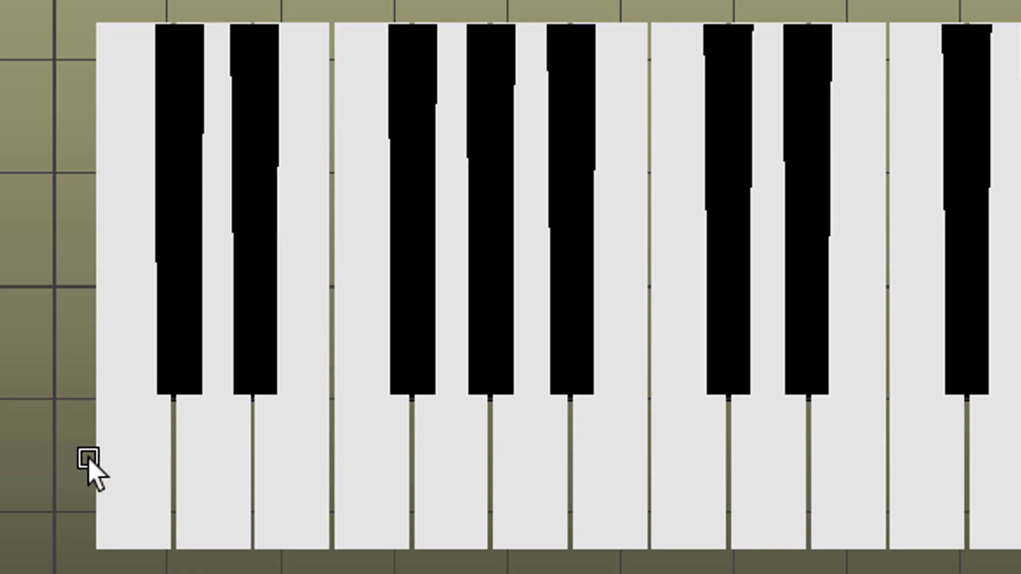
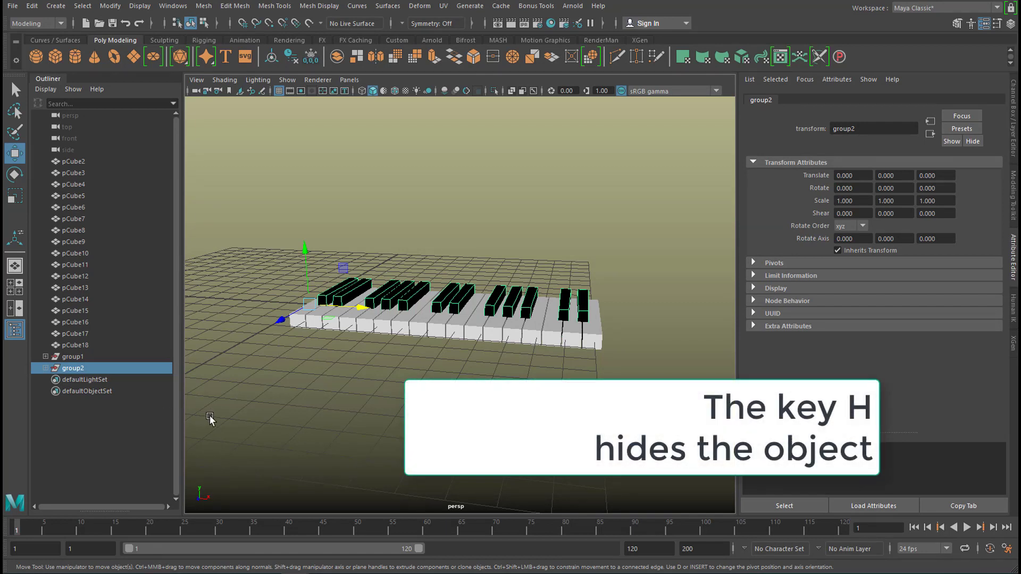
# Step: Hide the black keys' copy group2, then select group1 to inspect the remaining black keys and clear the selection
pyautogui.press('h')
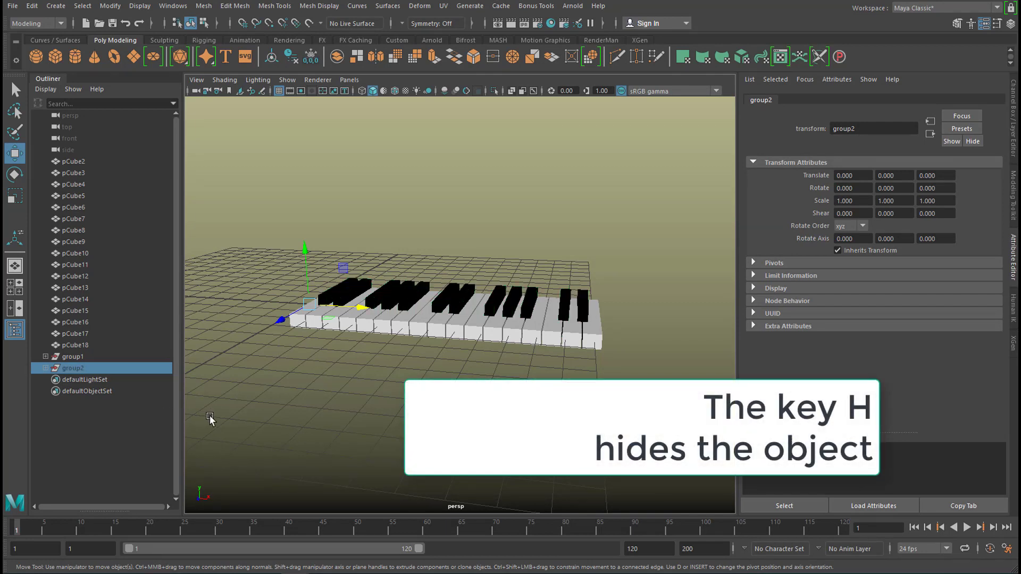
pyautogui.click(78, 355)
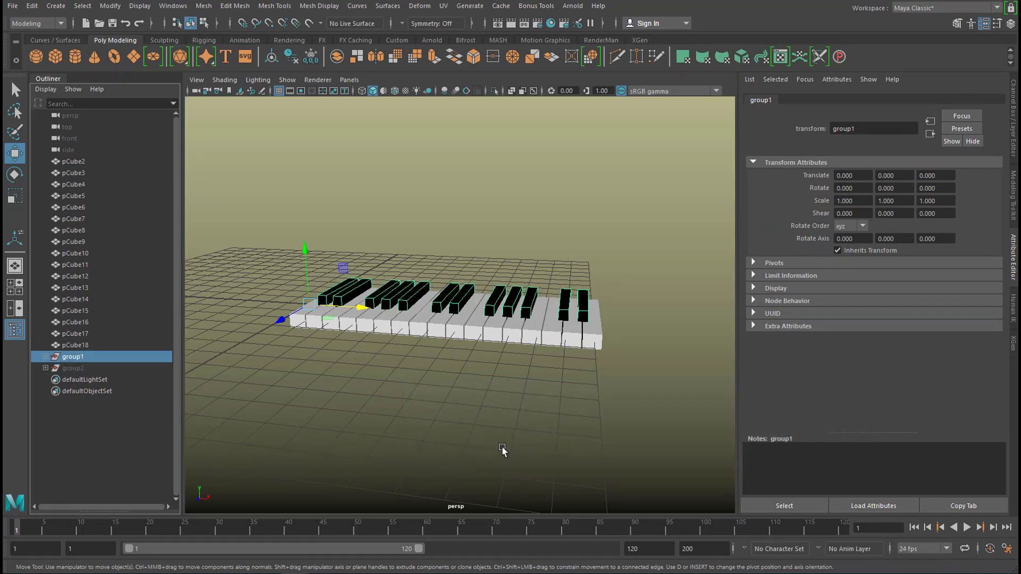
pyautogui.moveTo(460, 430)
pyautogui.keyDown('alt'); pyautogui.mouseDown()
pyautogui.moveTo(479, 417)
pyautogui.moveTo(451, 432)
pyautogui.mouseUp(); pyautogui.keyUp('alt')
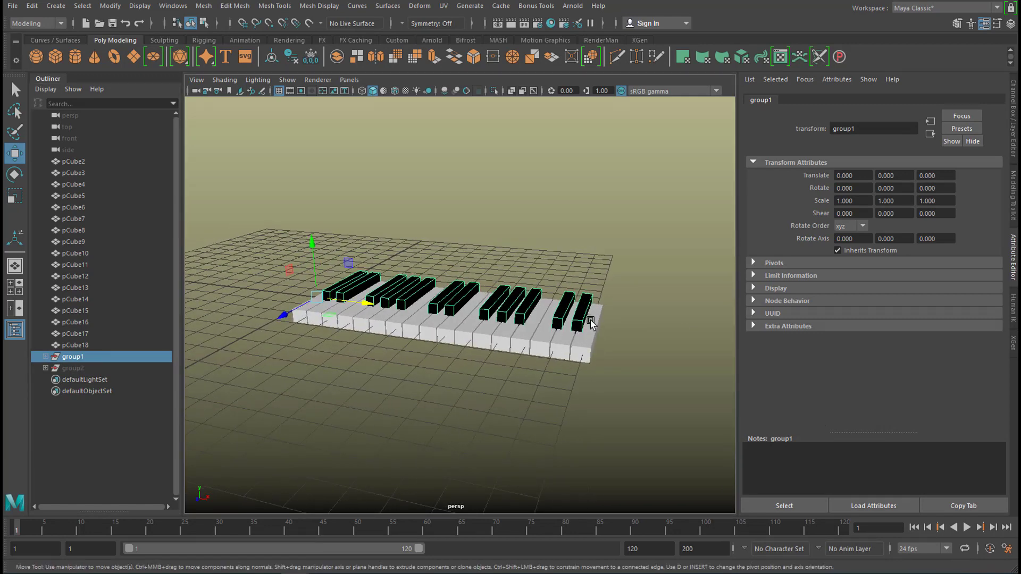
pyautogui.keyDown('alt'); pyautogui.moveTo(464, 394); pyautogui.dragTo(531, 410, button='right'); pyautogui.keyUp('alt')
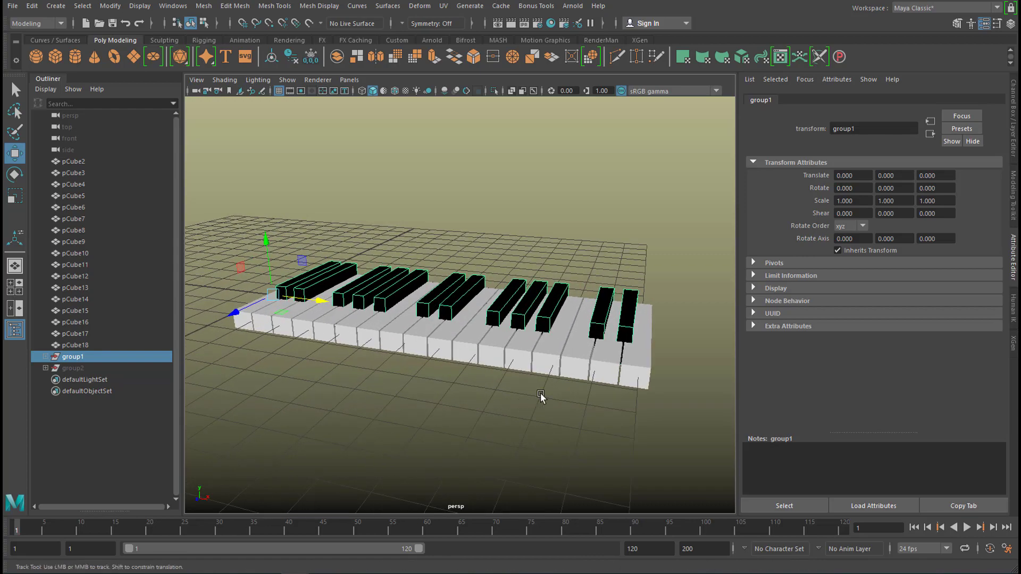
pyautogui.keyDown('alt'); pyautogui.moveTo(540, 396); pyautogui.dragTo(481, 381, button='middle'); pyautogui.keyUp('alt')
pyautogui.keyDown('alt'); pyautogui.moveTo(481, 381); pyautogui.dragTo(273, 261); pyautogui.keyUp('alt')
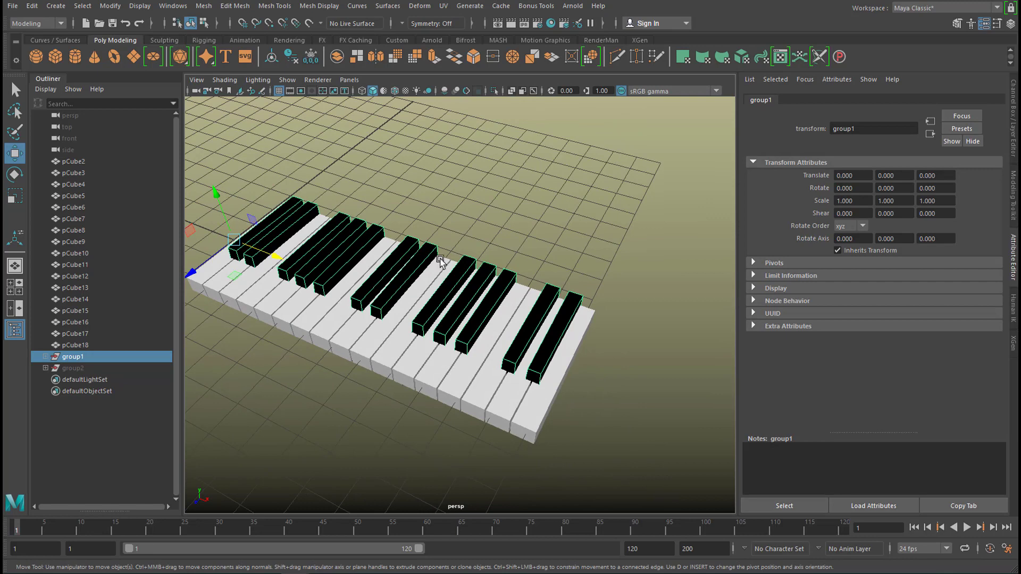
pyautogui.keyDown('alt'); pyautogui.moveTo(341, 432); pyautogui.dragTo(345, 366); pyautogui.keyUp('alt')
pyautogui.keyDown('alt'); pyautogui.moveTo(385, 406); pyautogui.dragTo(420, 406); pyautogui.keyUp('alt')
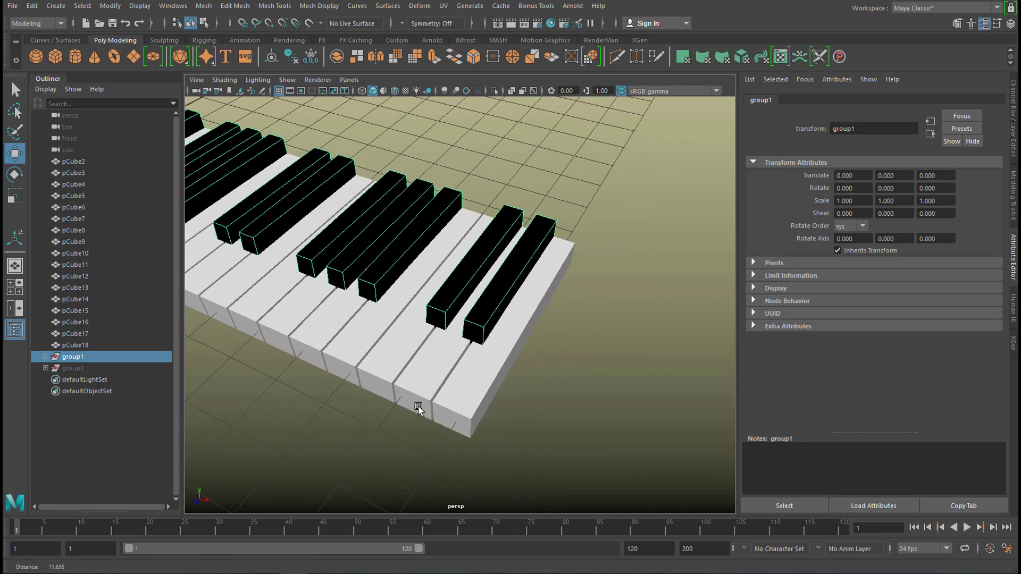
pyautogui.click(556, 397)
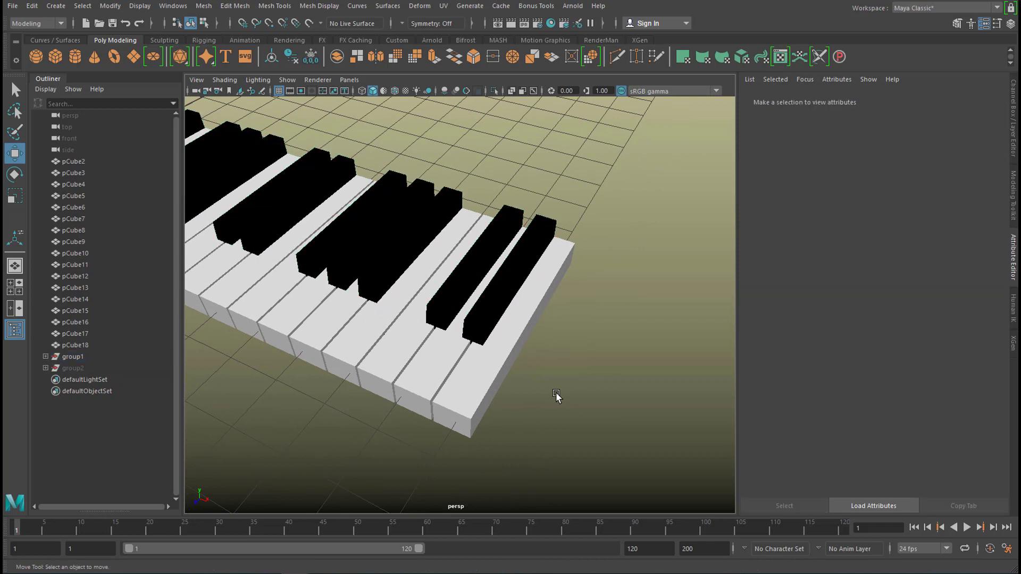
# Step: Try a Boolean Difference of the last black key from the last white key, inspect the cut, and undo it
pyautogui.click(485, 369)
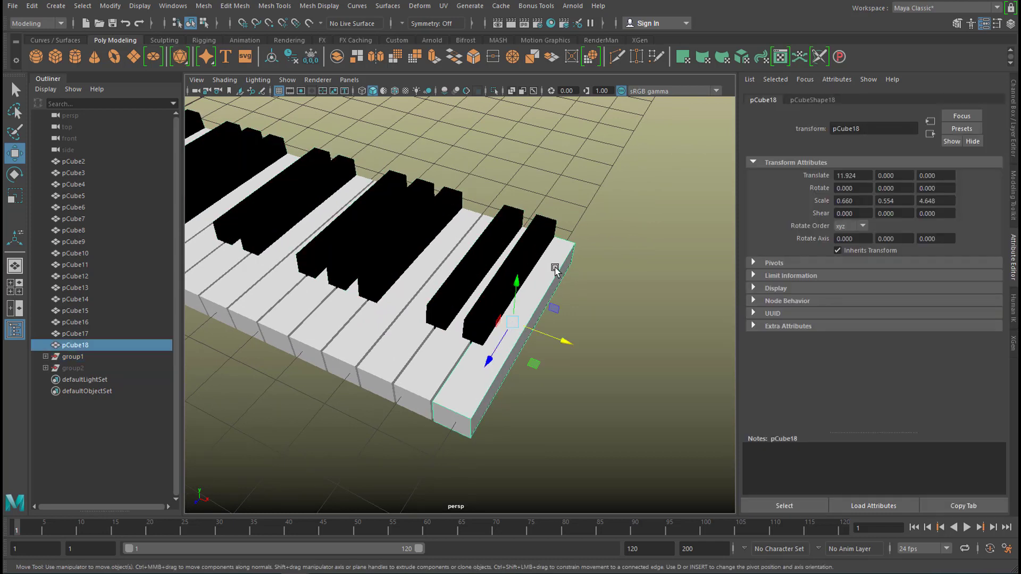
pyautogui.click(537, 238)
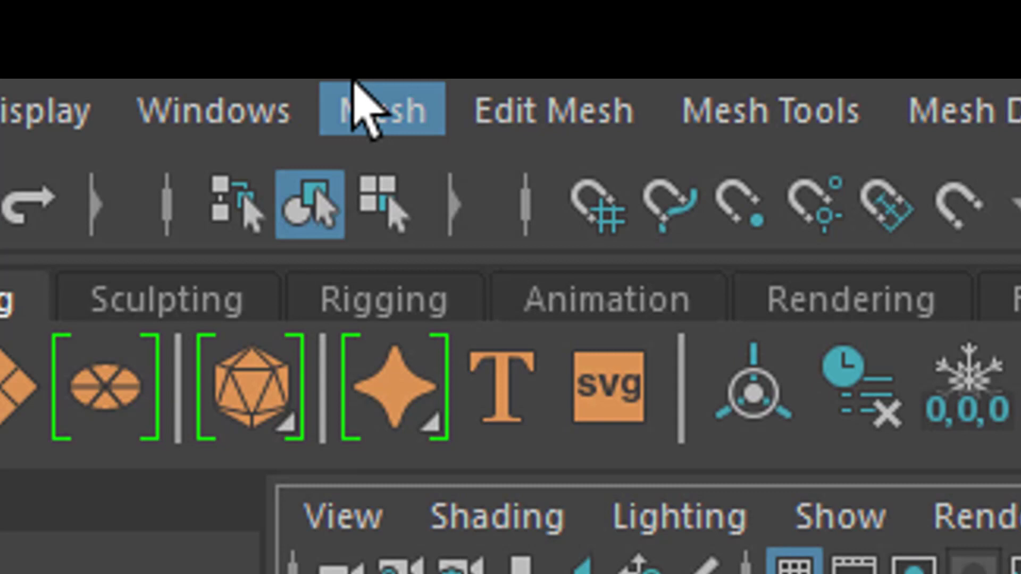
pyautogui.click(200, 4)
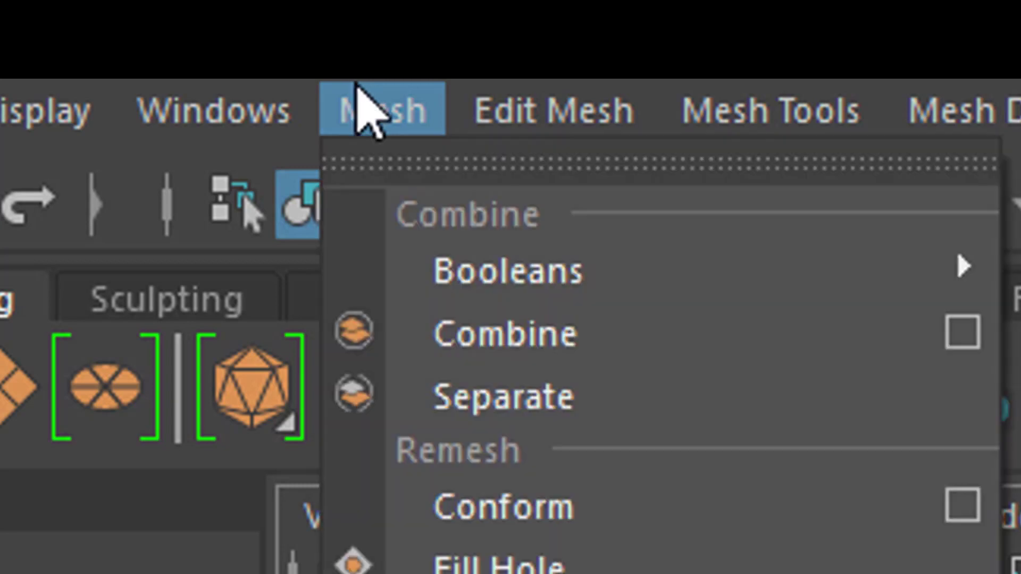
pyautogui.moveTo(551, 290)
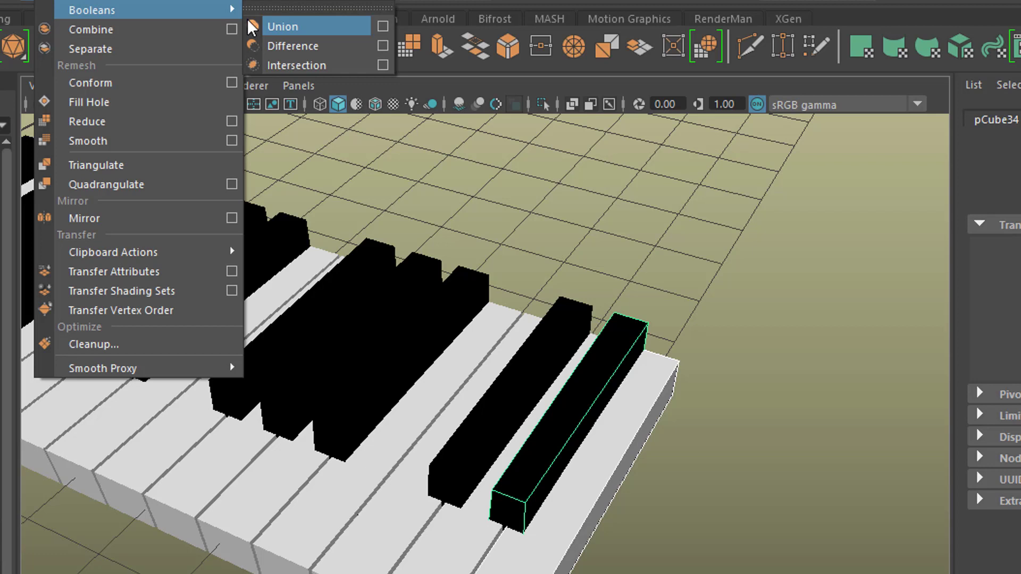
pyautogui.click(311, 46)
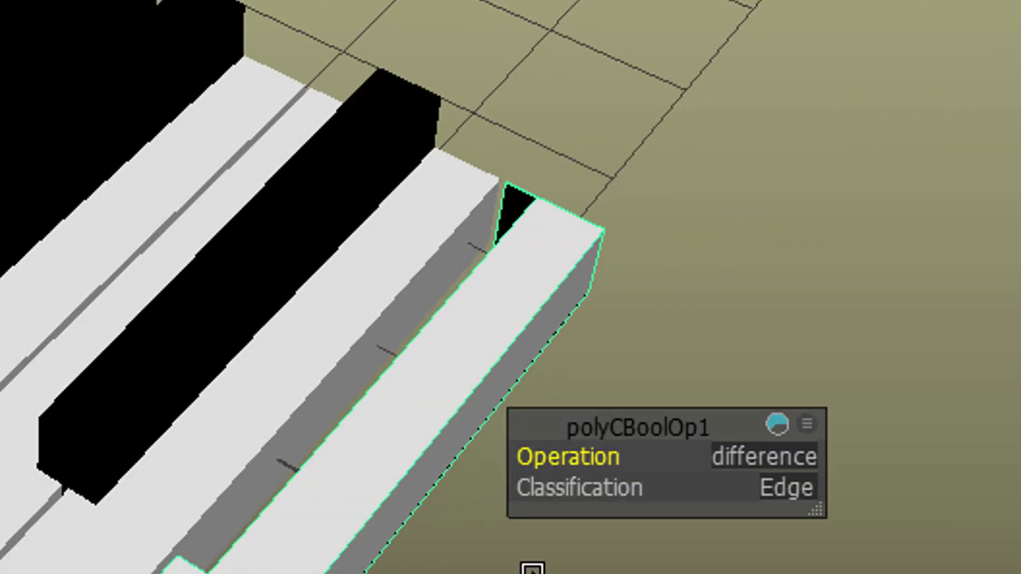
pyautogui.keyDown('alt'); pyautogui.moveTo(532, 569); pyautogui.dragTo(617, 573); pyautogui.keyUp('alt')
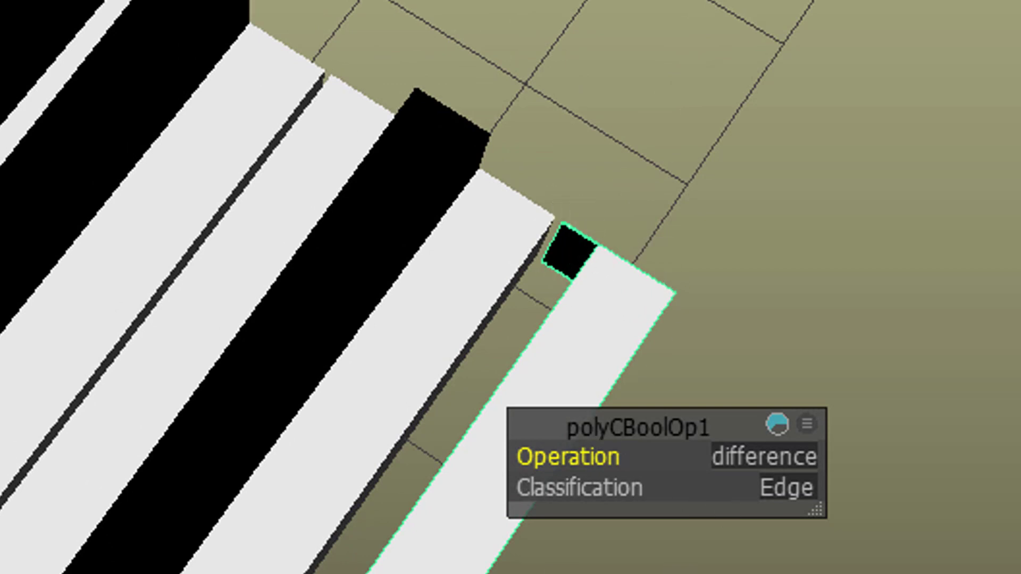
pyautogui.hotkey('ctrl', 'z')
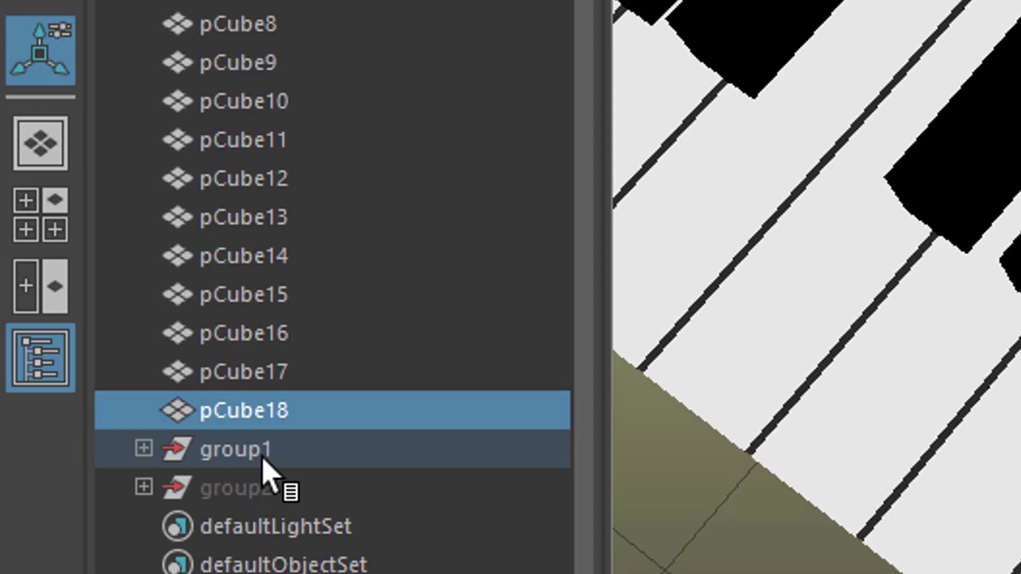
# Step: Nudge the black-key group group1 slightly along Z towards the white keys' back edge and check the alignment from below
pyautogui.click(264, 455)
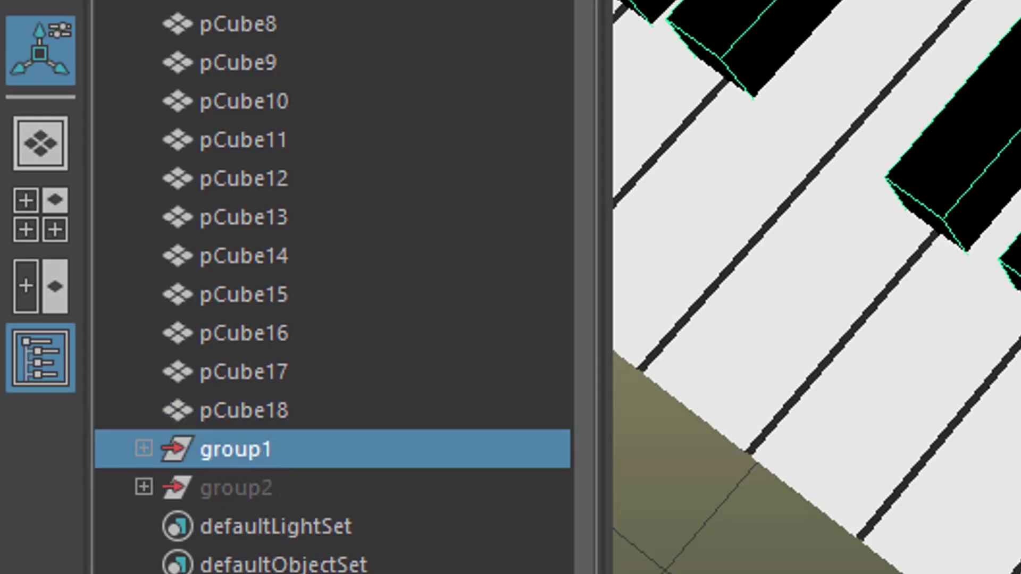
pyautogui.press('f')
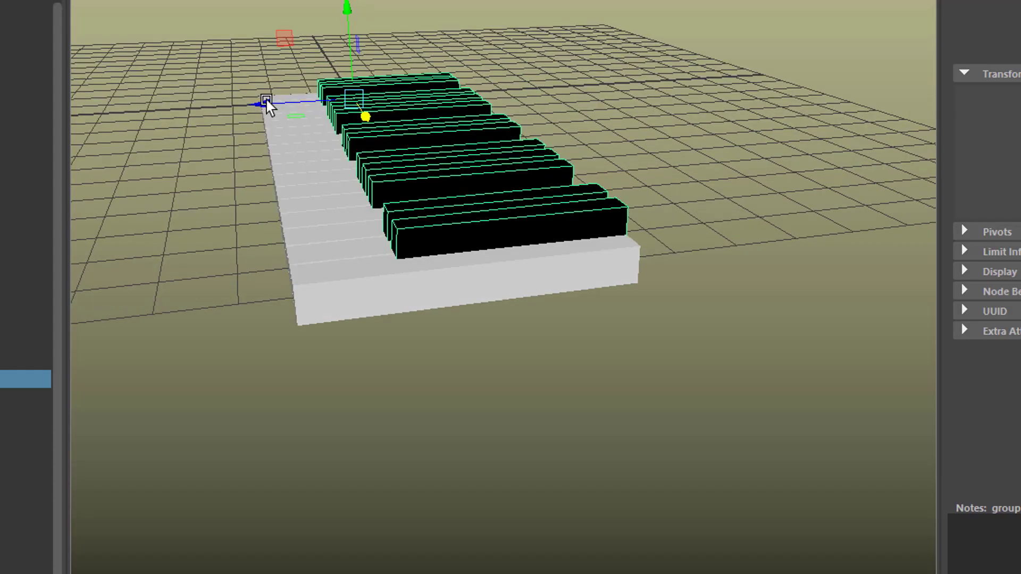
pyautogui.moveTo(264, 104); pyautogui.dragTo(265, 101)
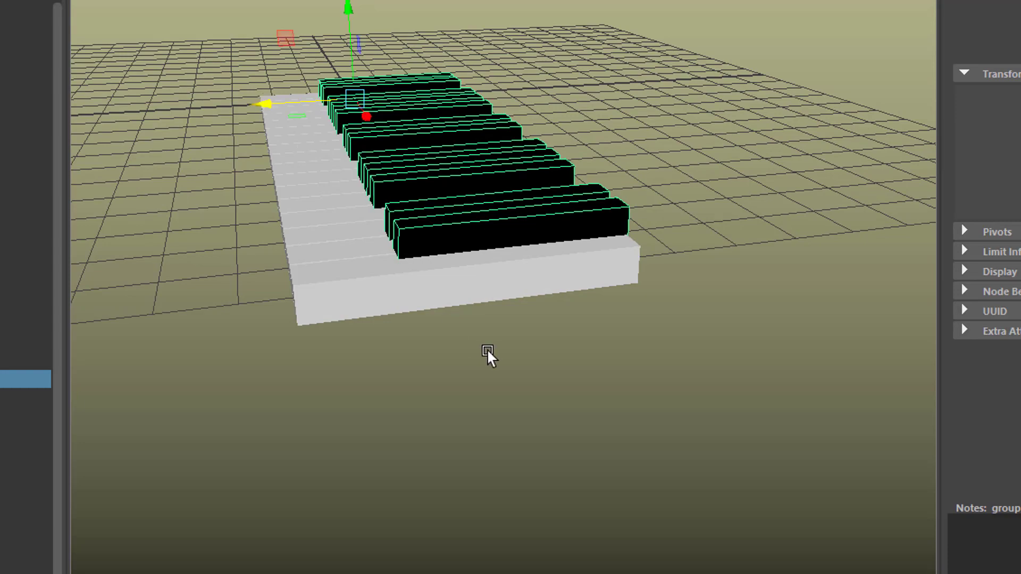
pyautogui.keyDown('alt'); pyautogui.moveTo(360, 294); pyautogui.dragTo(538, 378); pyautogui.keyUp('alt')
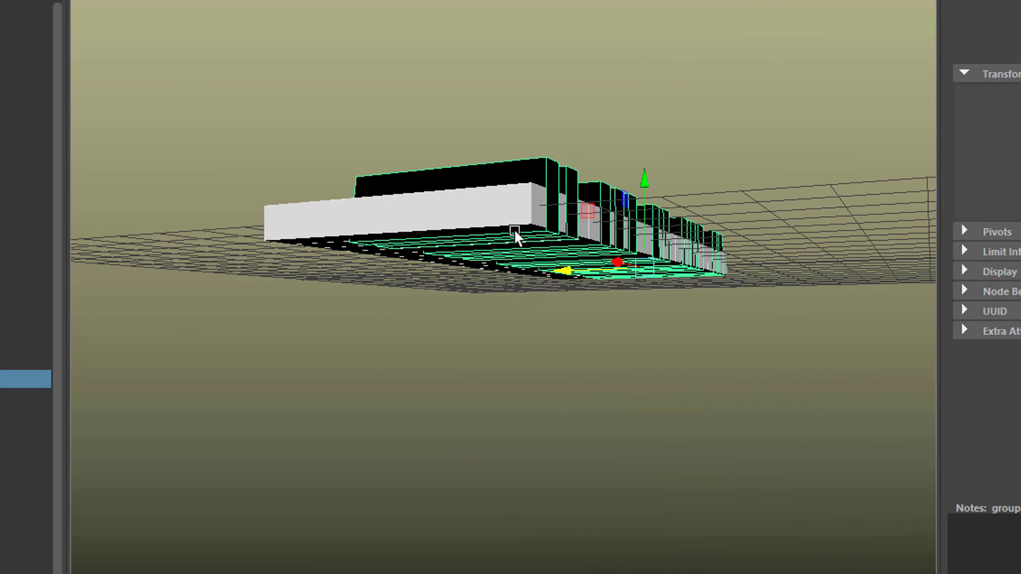
pyautogui.keyDown('alt'); pyautogui.moveTo(538, 313); pyautogui.dragTo(574, 247); pyautogui.keyUp('alt')
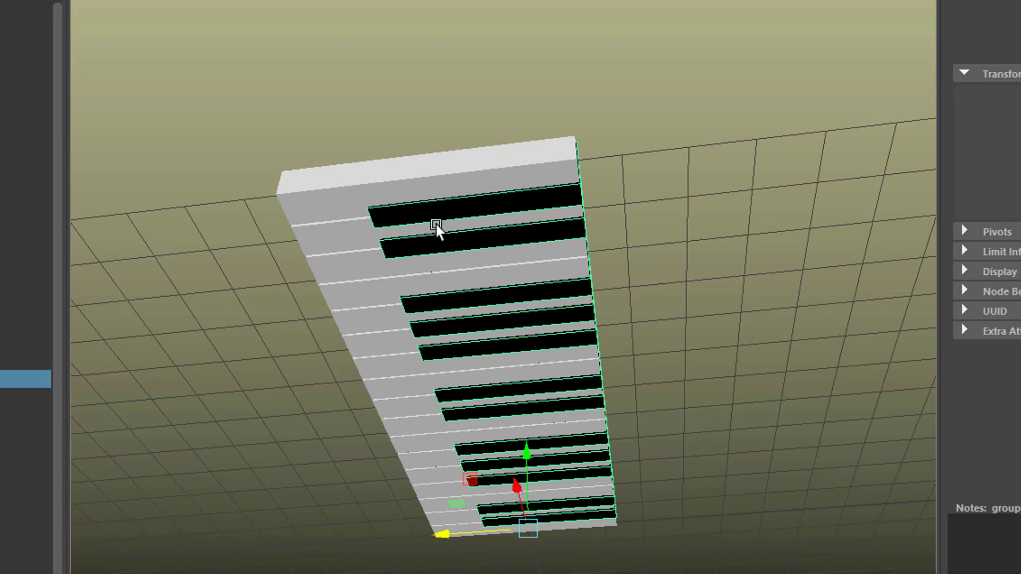
pyautogui.keyDown('alt'); pyautogui.moveTo(515, 283); pyautogui.dragTo(594, 432); pyautogui.keyUp('alt')
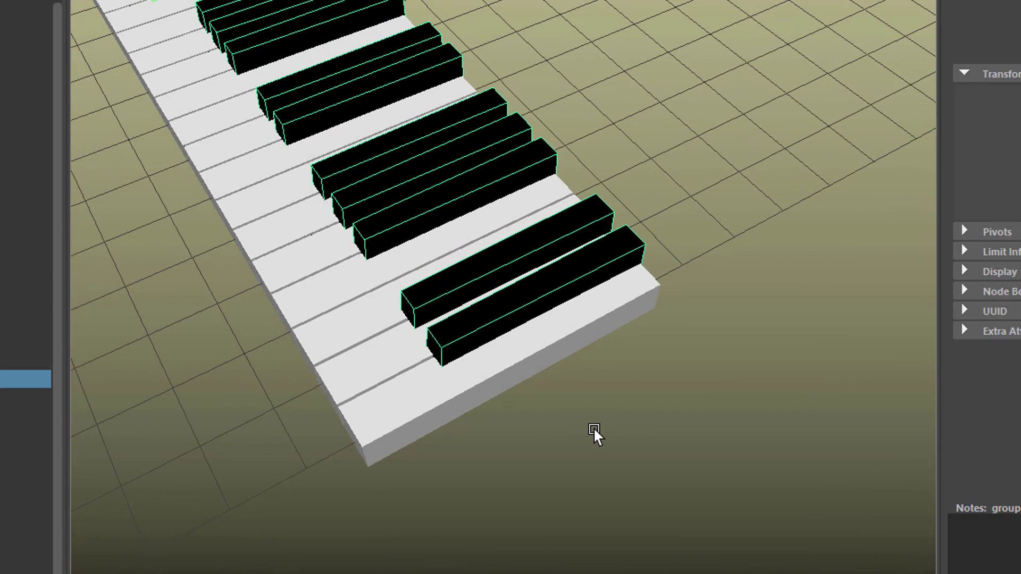
# Step: Subtract the last black key (pCube34) from the last white key (pCube18) with a Boolean Difference to notch it
pyautogui.scroll(-3, 599, 437)
pyautogui.click(587, 428)
pyautogui.click(545, 369)
pyautogui.scroll(3, 598, 244)
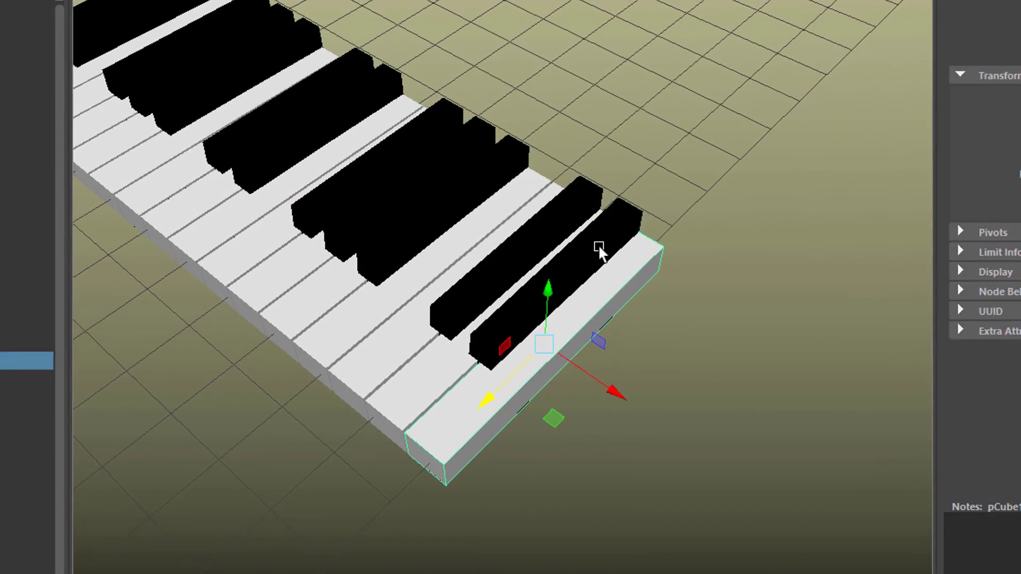
pyautogui.click(599, 245)
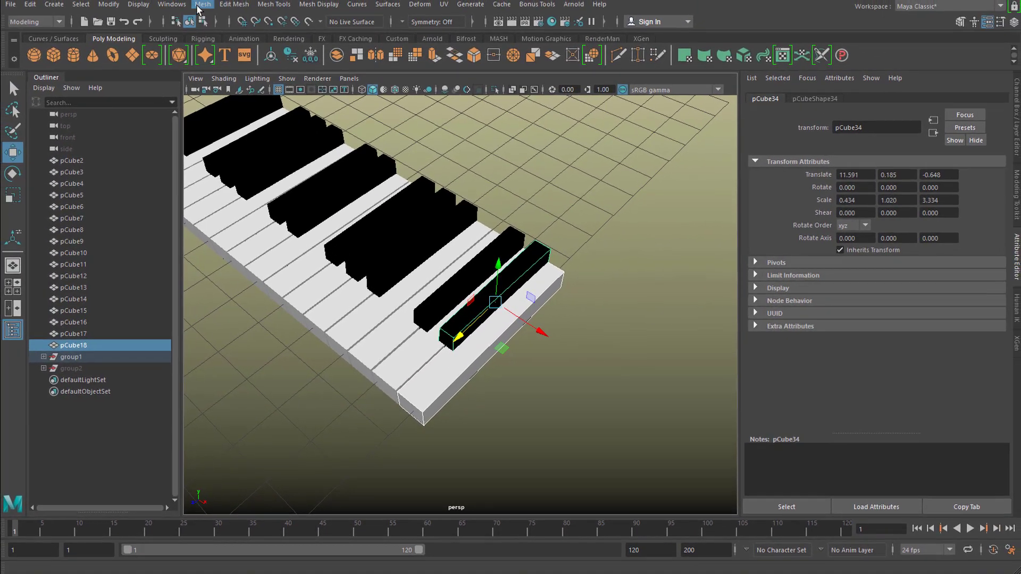
pyautogui.click(199, 6)
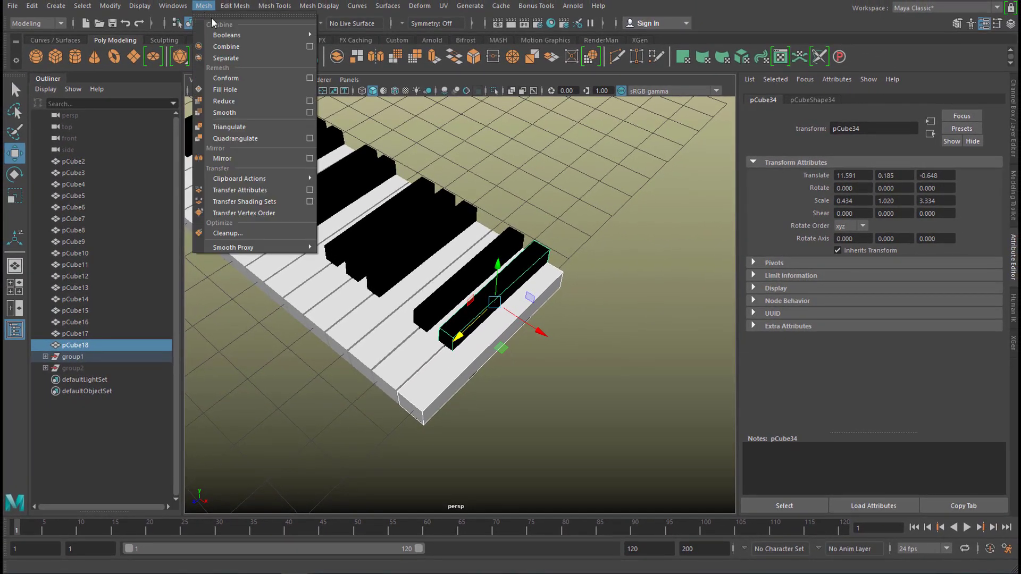
pyautogui.moveTo(229, 34)
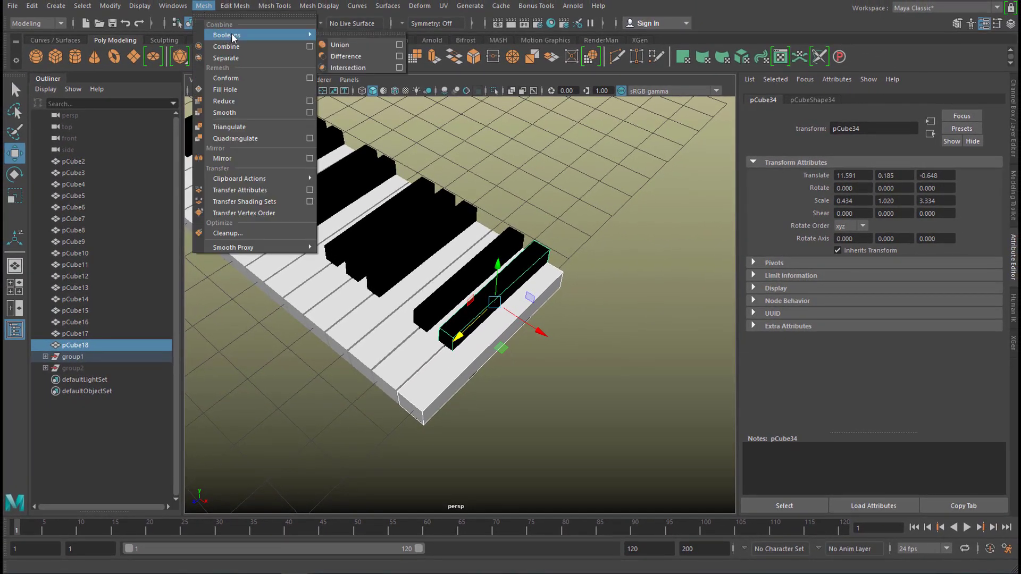
pyautogui.click(349, 54)
pyautogui.keyDown('alt'); pyautogui.moveTo(503, 264); pyautogui.dragTo(529, 283); pyautogui.keyUp('alt')
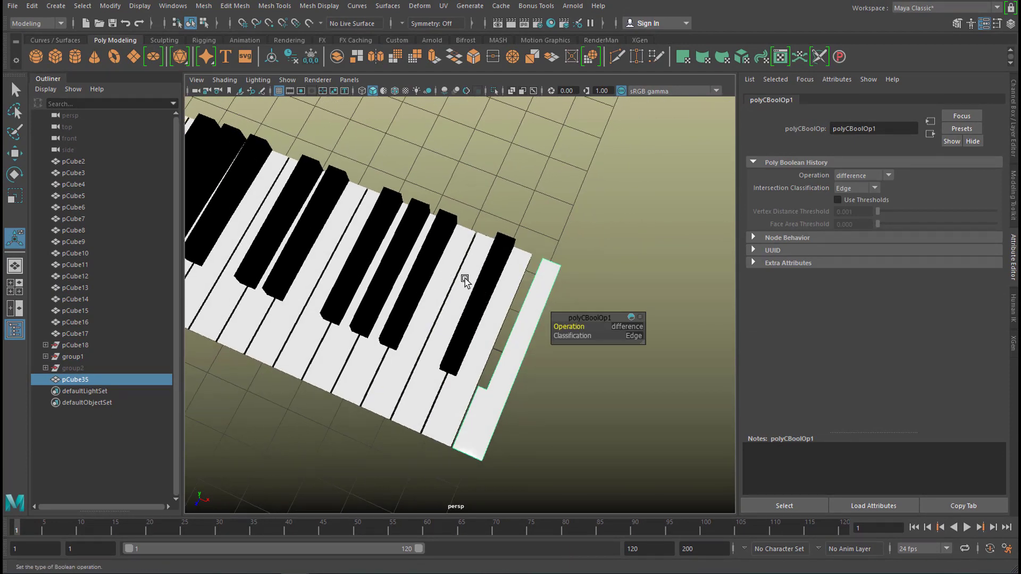
# Step: Notch white keys pCube17 and pCube15 by subtracting the black key overlapping each with a Boolean Difference
pyautogui.moveTo(464, 275)
pyautogui.keyDown('alt'); pyautogui.mouseDown()
pyautogui.moveTo(456, 212)
pyautogui.moveTo(495, 250)
pyautogui.moveTo(454, 269)
pyautogui.mouseUp(); pyautogui.keyUp('alt')
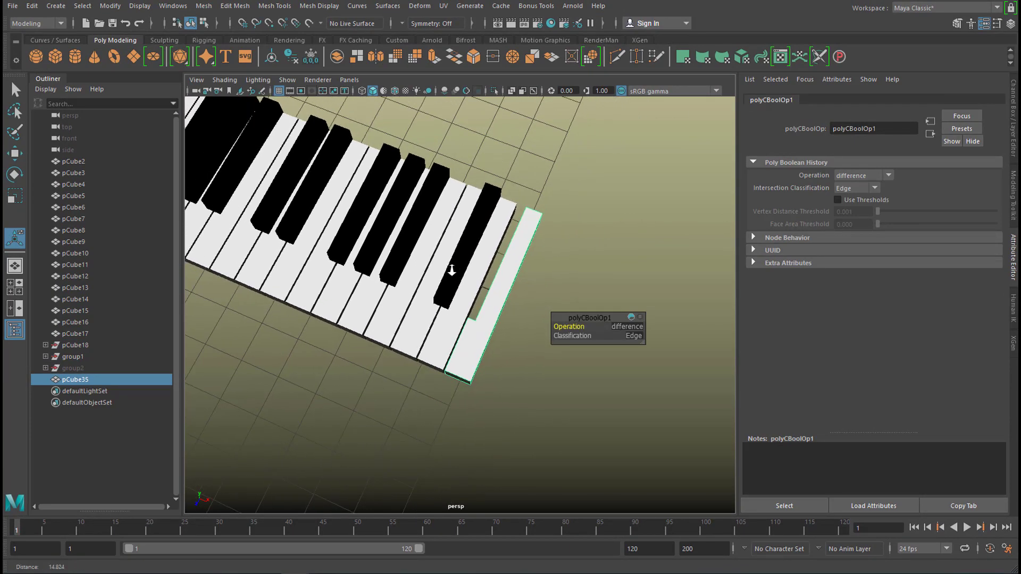
pyautogui.click(460, 299)
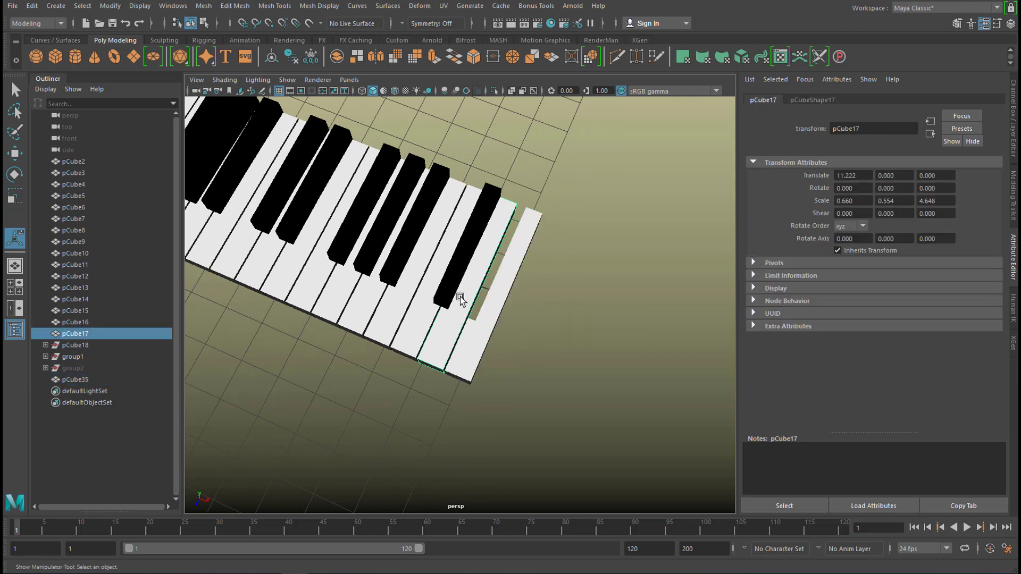
pyautogui.keyDown('shift'); pyautogui.click(455, 268); pyautogui.keyUp('shift')
pyautogui.press('g')
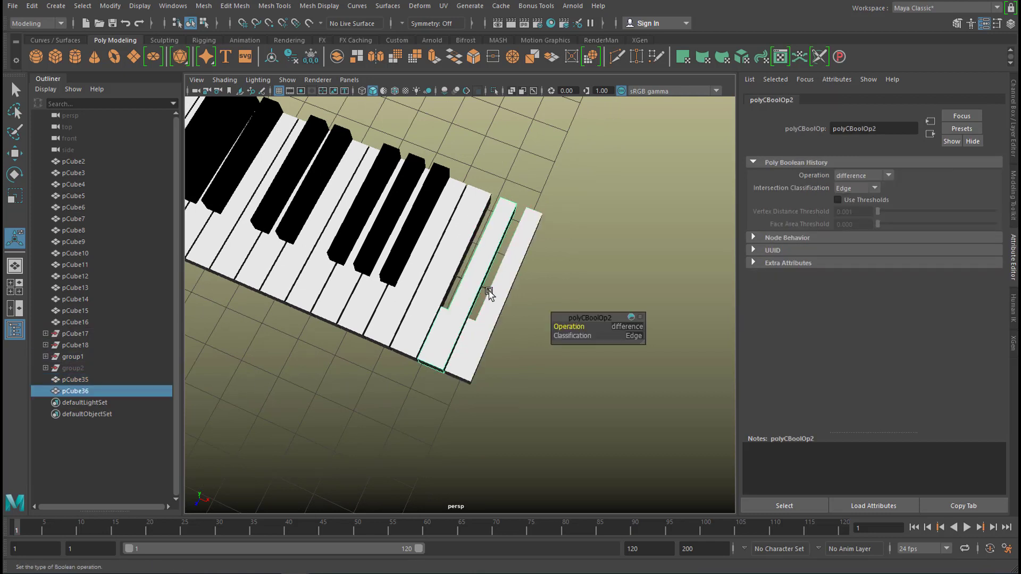
pyautogui.click(395, 302)
pyautogui.keyDown('shift'); pyautogui.click(398, 260); pyautogui.keyUp('shift')
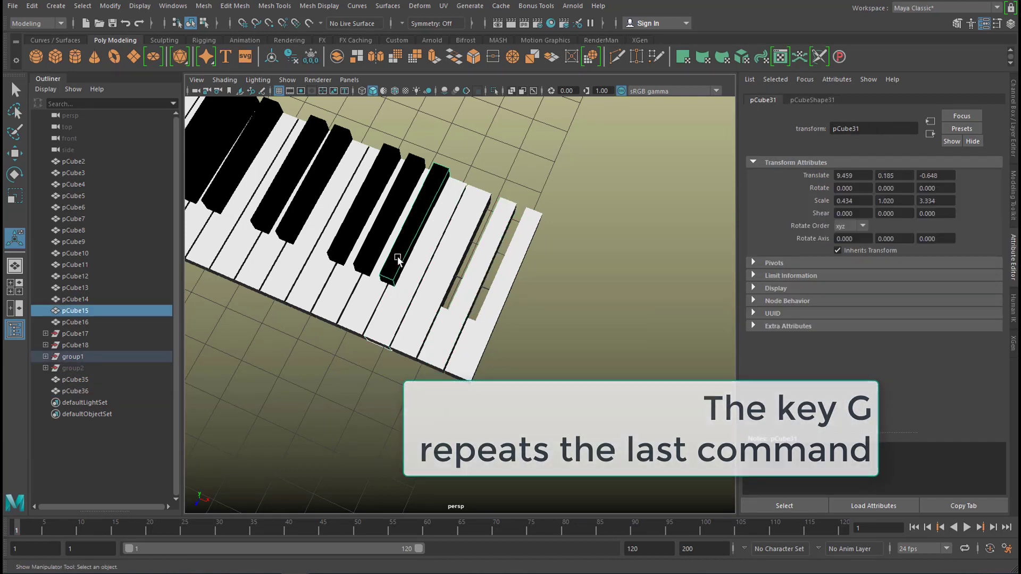
pyautogui.press('g')
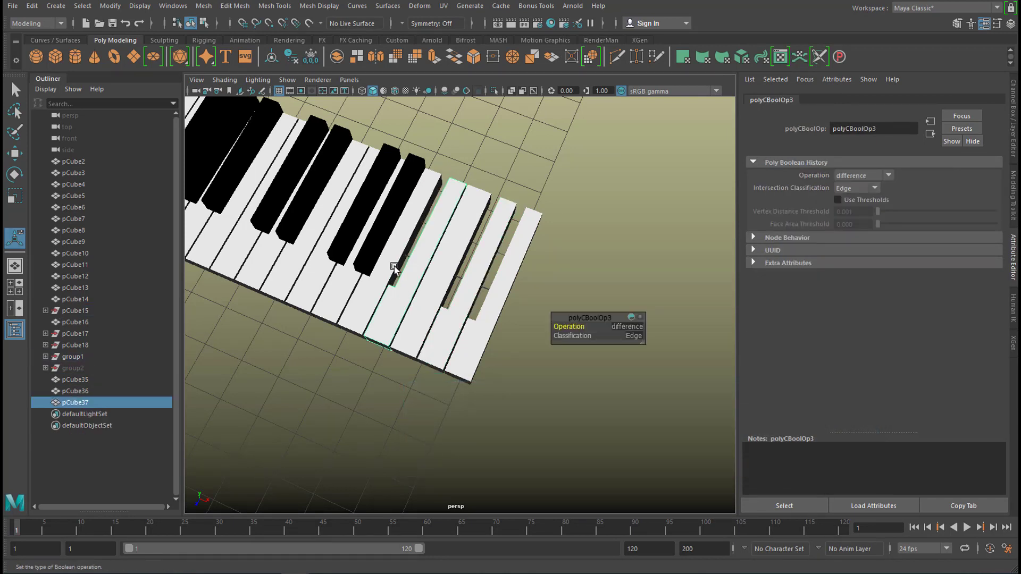
# Step: Subtract the overlapping black keys from white keys pCube14 and pCube13 by repeating the Boolean Difference for each pair
pyautogui.click(372, 236)
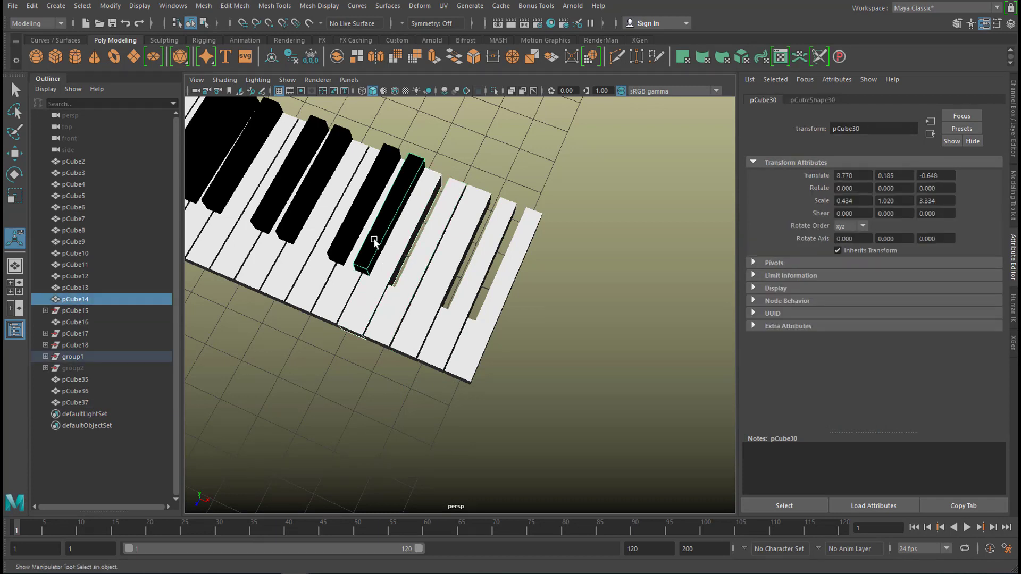
pyautogui.keyDown('shift'); pyautogui.click(354, 285); pyautogui.keyUp('shift')
pyautogui.press('g')
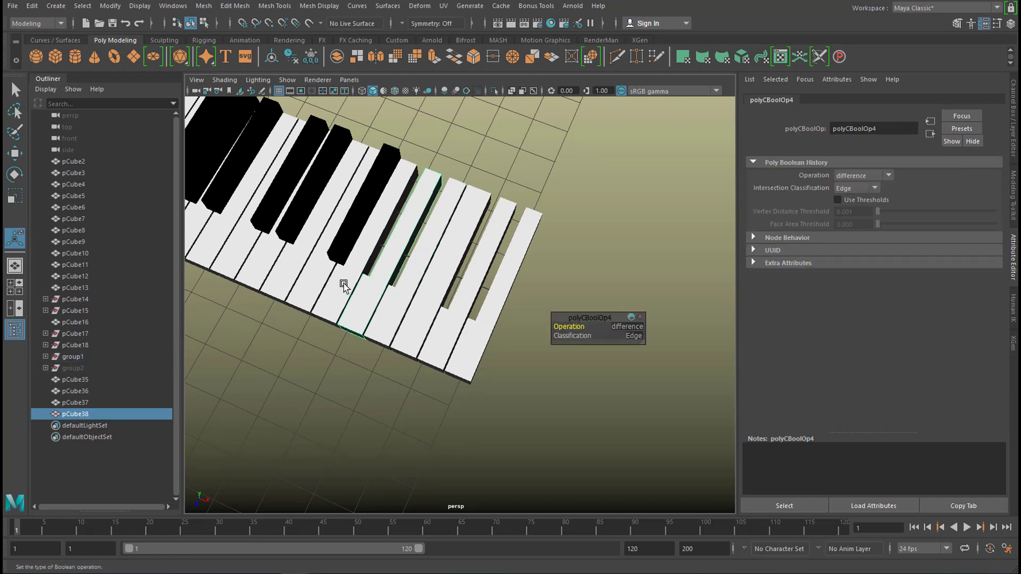
pyautogui.click(343, 279)
pyautogui.click(343, 241)
pyautogui.press('g')
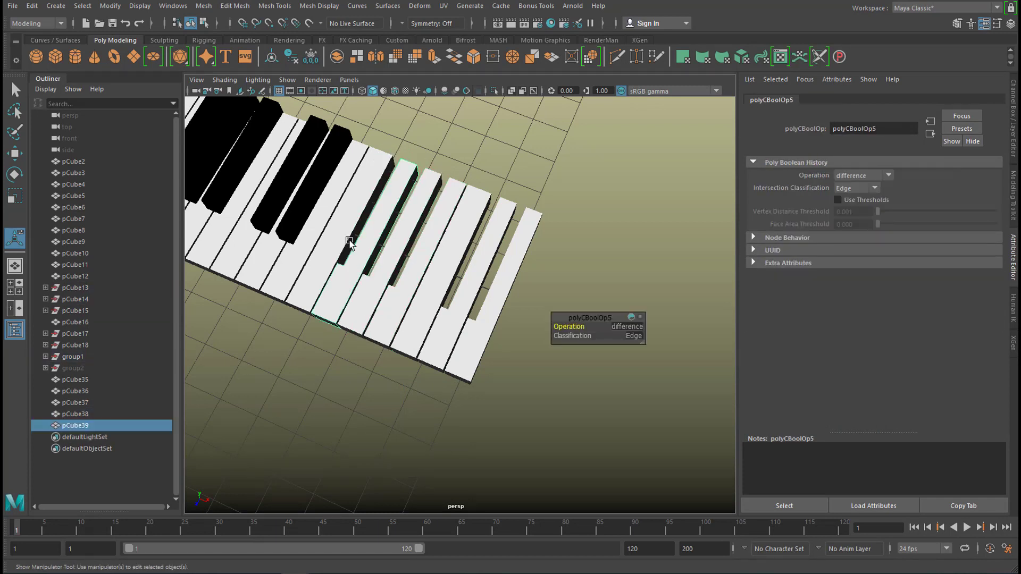
# Step: Cut notches into white keys pCube11 and pCube10 with a Boolean Difference against their overlapping black keys
pyautogui.keyDown('alt'); pyautogui.moveTo(345, 240); pyautogui.dragTo(413, 266, button='middle'); pyautogui.keyUp('alt')
pyautogui.click(370, 284)
pyautogui.keyDown('shift'); pyautogui.click(366, 242); pyautogui.keyUp('shift')
pyautogui.press('g')
pyautogui.click(329, 277)
pyautogui.keyDown('shift'); pyautogui.click(337, 237); pyautogui.keyUp('shift')
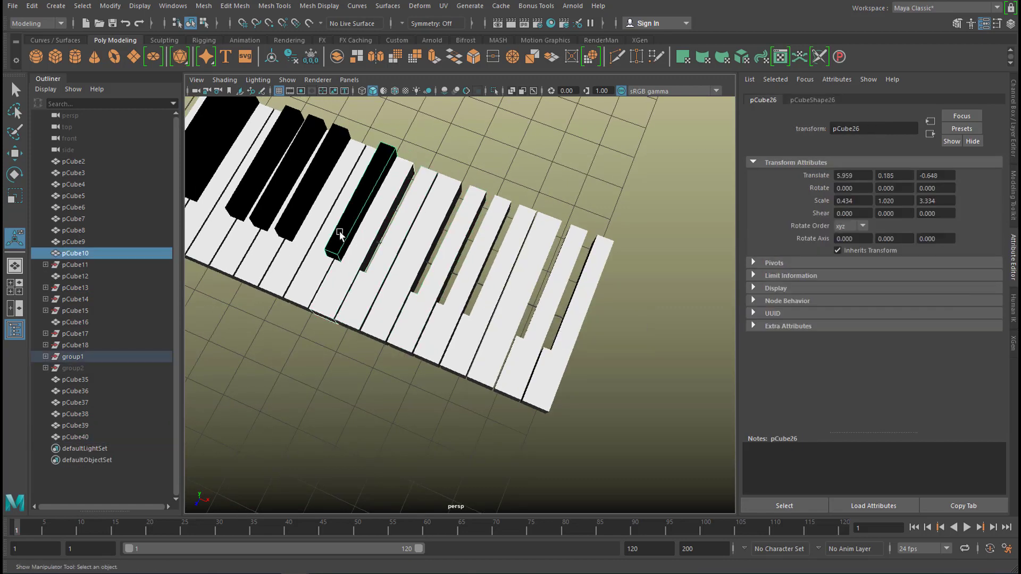
pyautogui.press('g')
# Step: Repeat the Boolean Difference on white keys pCube8 and pCube7, subtracting the black key overlapping each
pyautogui.click(314, 261)
pyautogui.keyDown('shift'); pyautogui.click(296, 226); pyautogui.keyUp('shift')
pyautogui.press('g')
pyautogui.keyDown('alt'); pyautogui.moveTo(314, 257); pyautogui.dragTo(396, 278, button='middle'); pyautogui.keyUp('alt')
pyautogui.click(396, 278)
pyautogui.keyDown('shift'); pyautogui.click(396, 278); pyautogui.keyUp('shift')
pyautogui.press('g')
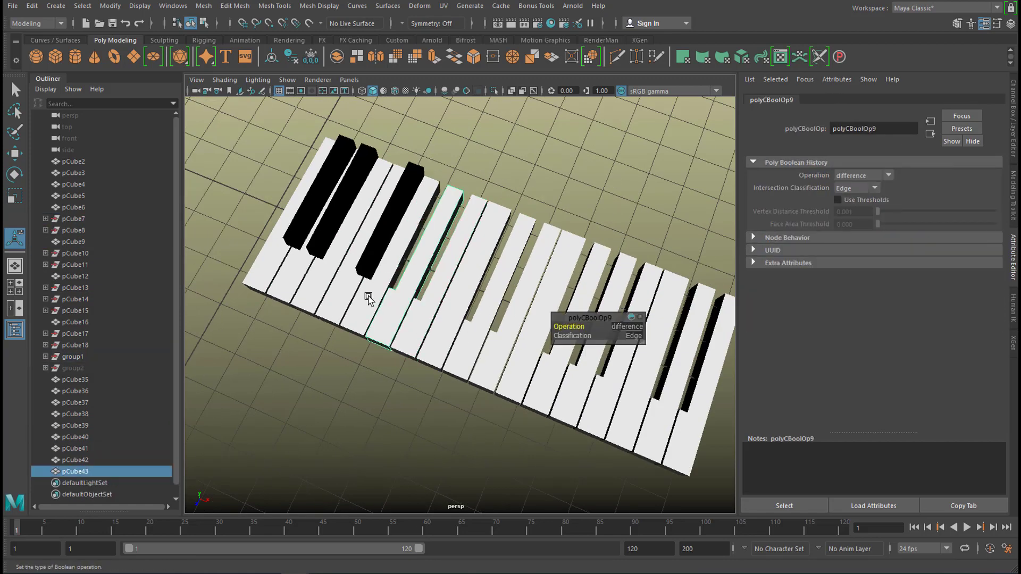
# Step: Subtract the last three black keys from white keys pCube6, pCube4 and pCube3 with Boolean Differences
pyautogui.click(365, 292)
pyautogui.keyDown('shift'); pyautogui.click(373, 264); pyautogui.keyUp('shift')
pyautogui.press('g')
pyautogui.click(346, 242)
pyautogui.keyDown('shift'); pyautogui.click(327, 234); pyautogui.keyUp('shift')
pyautogui.press('g')
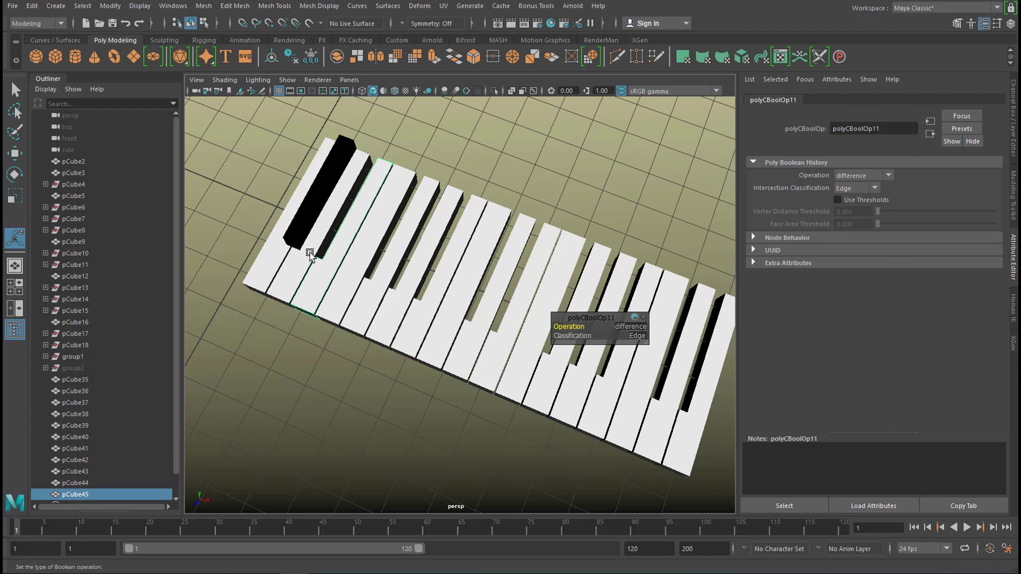
pyautogui.click(302, 224)
pyautogui.keyDown('shift'); pyautogui.click(306, 220); pyautogui.keyUp('shift')
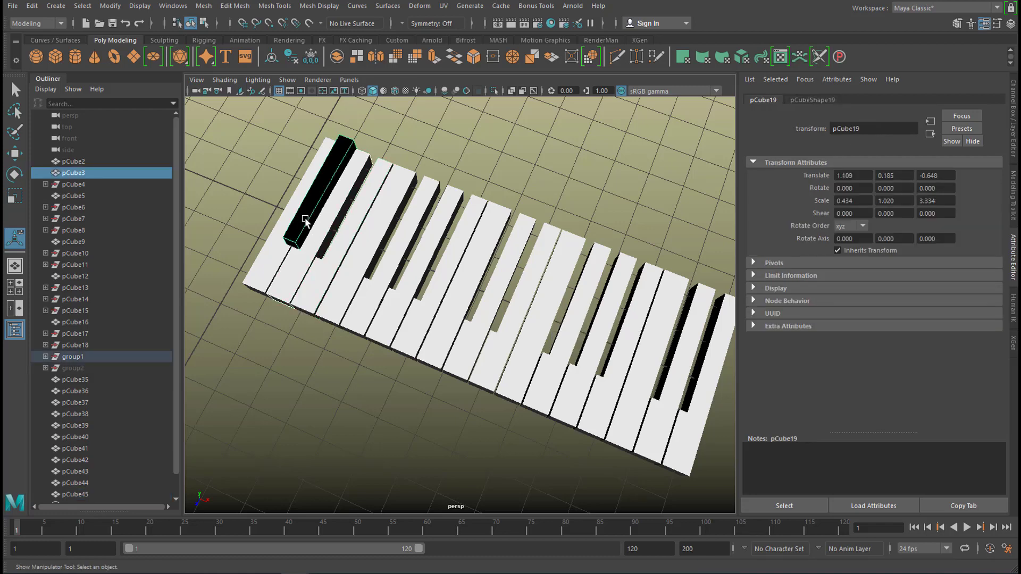
pyautogui.press('g')
# Step: Unhide the black-key group group2, duplicate it as a backup and hide the copy
pyautogui.keyDown('alt'); pyautogui.moveTo(441, 396); pyautogui.dragTo(479, 354); pyautogui.keyUp('alt')
pyautogui.click(83, 366)
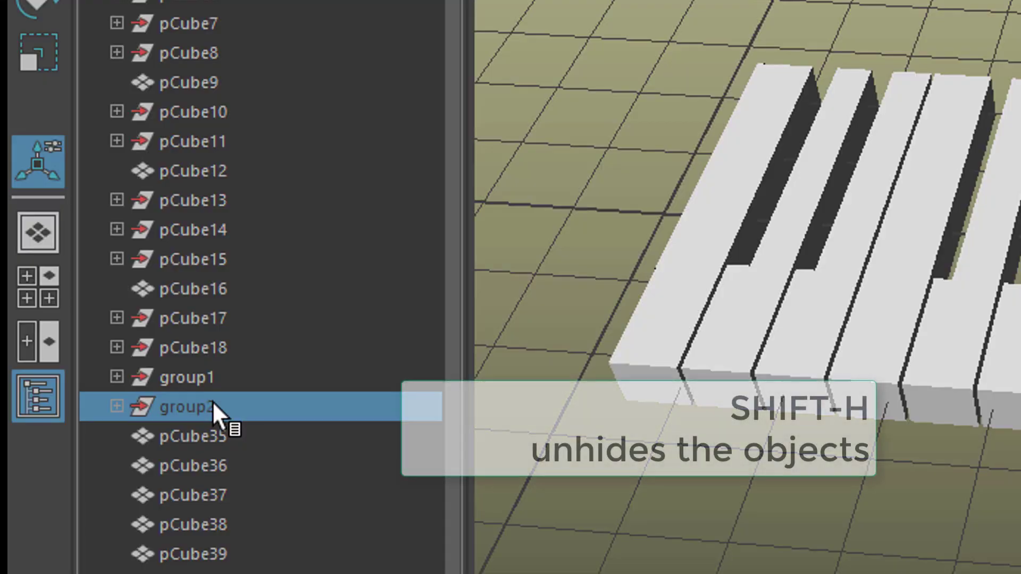
pyautogui.hotkey('shift', 'h')
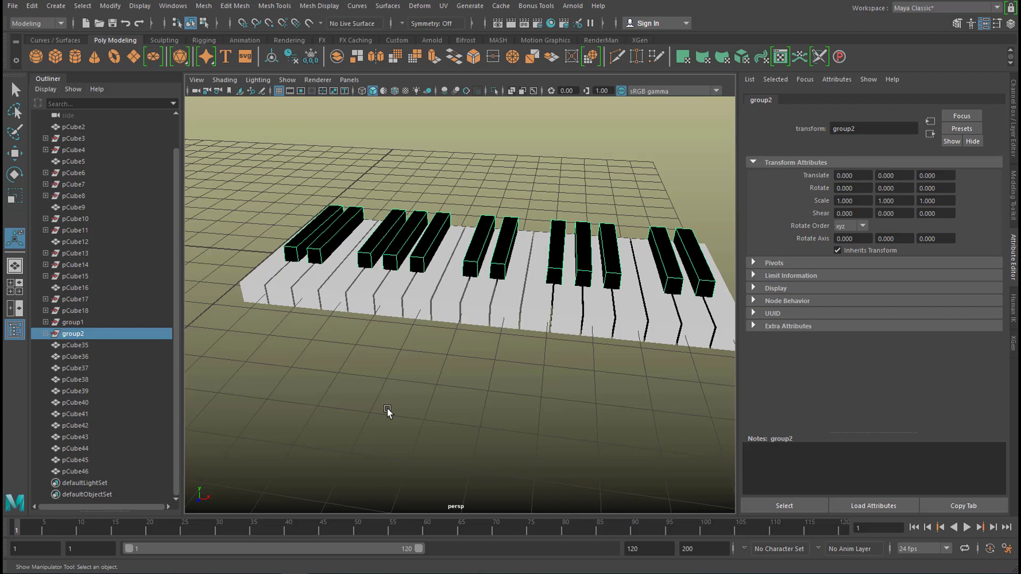
pyautogui.hotkey('ctrl', 'g')
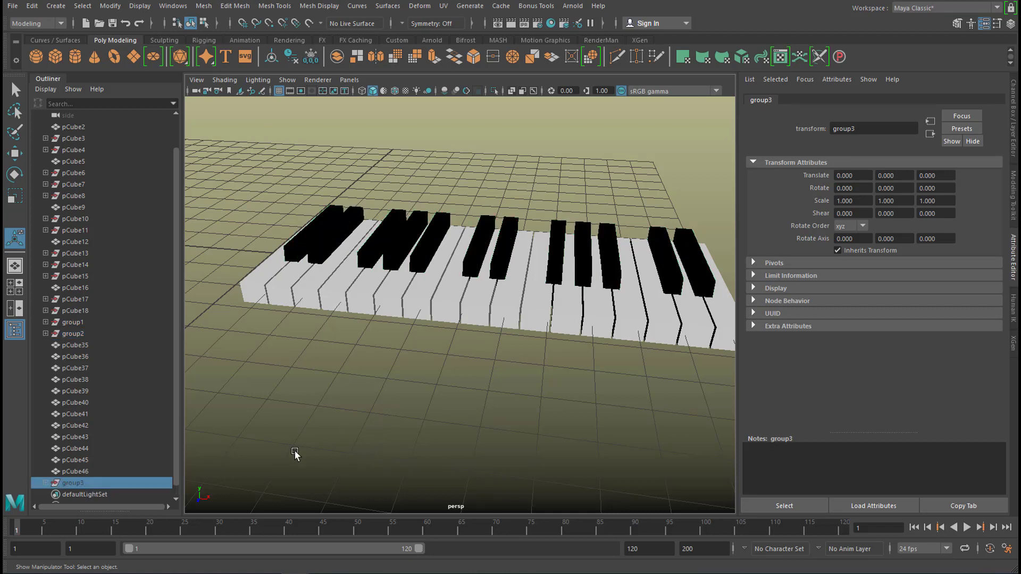
# Step: Try a Boolean Difference of black key pCube34 from white key pCube36, inspect the cut, and undo it
pyautogui.keyDown('alt'); pyautogui.moveTo(354, 436); pyautogui.dragTo(430, 456); pyautogui.keyUp('alt')
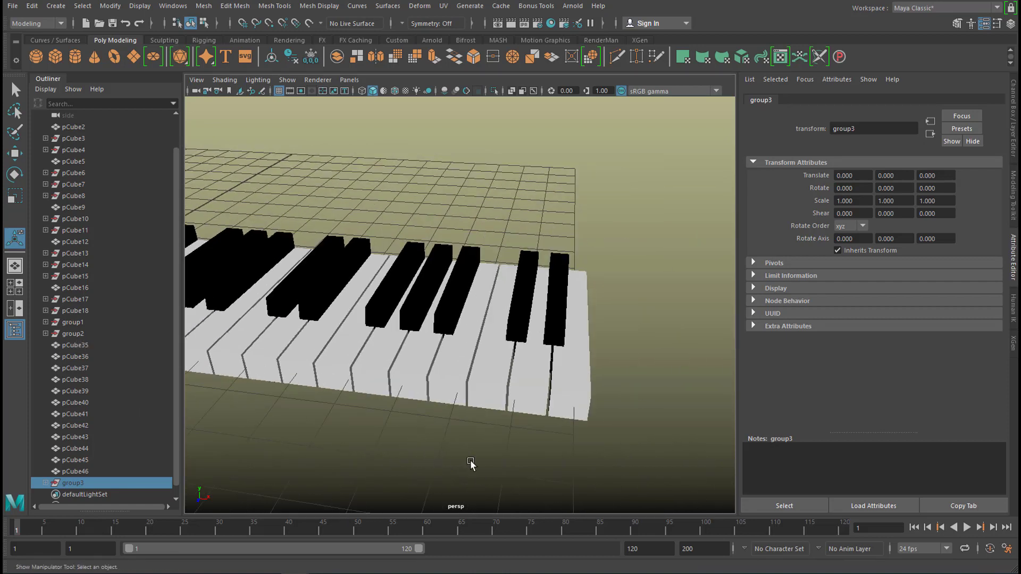
pyautogui.click(539, 367)
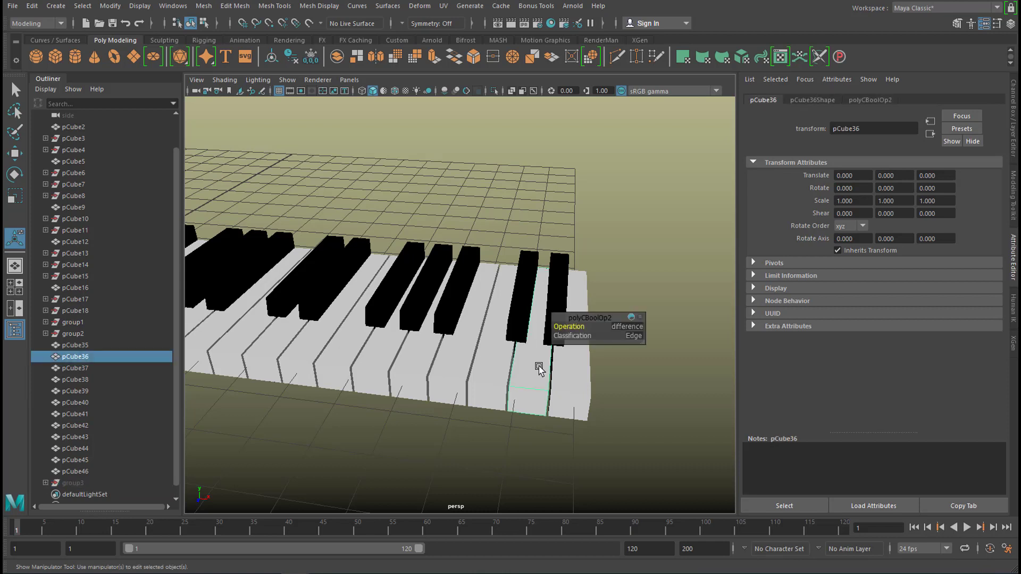
pyautogui.click(562, 273)
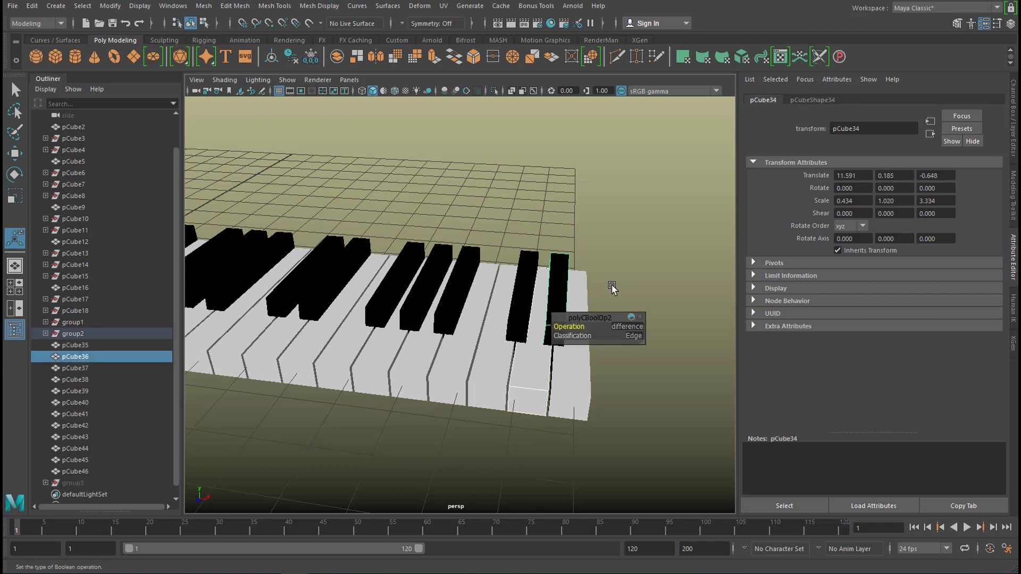
pyautogui.click(204, 6)
pyautogui.moveTo(212, 35)
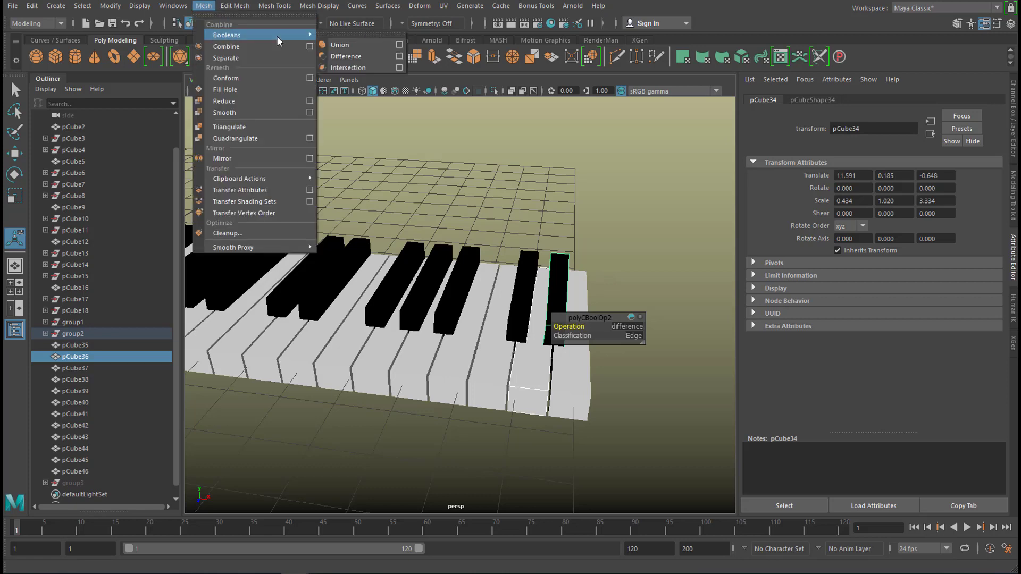
pyautogui.click(343, 46)
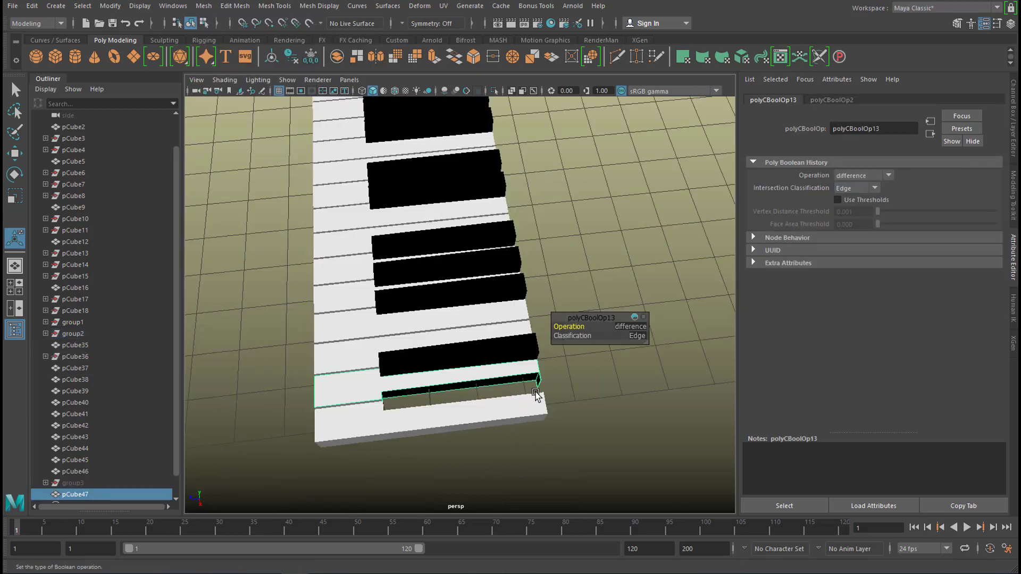
pyautogui.hotkey('ctrl', 'z')
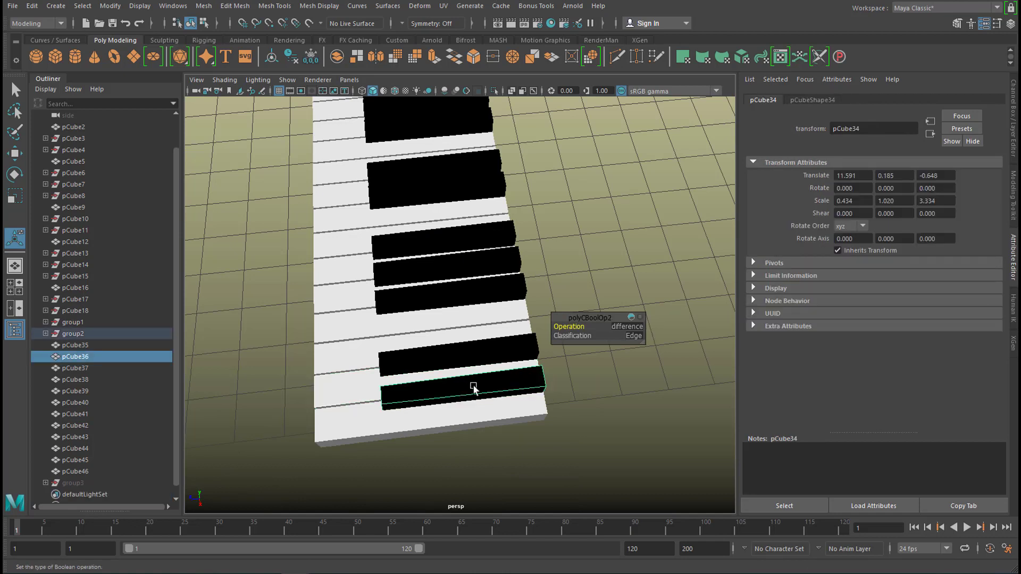
# Step: Move the black-key group group2 along Z to about -0.09, towards the keyboard's back edge, and clear the selection
pyautogui.click(73, 335)
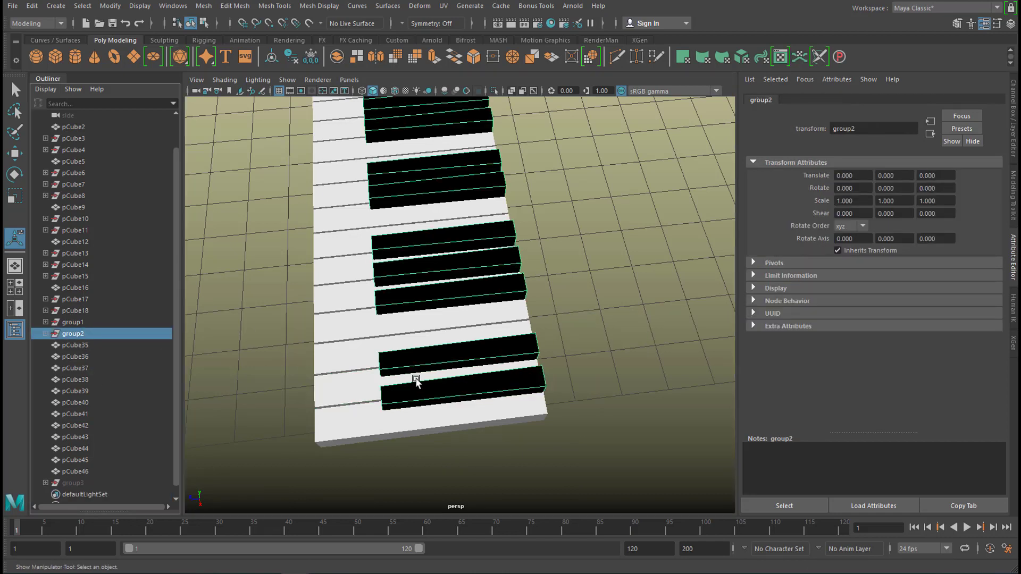
pyautogui.press('w')
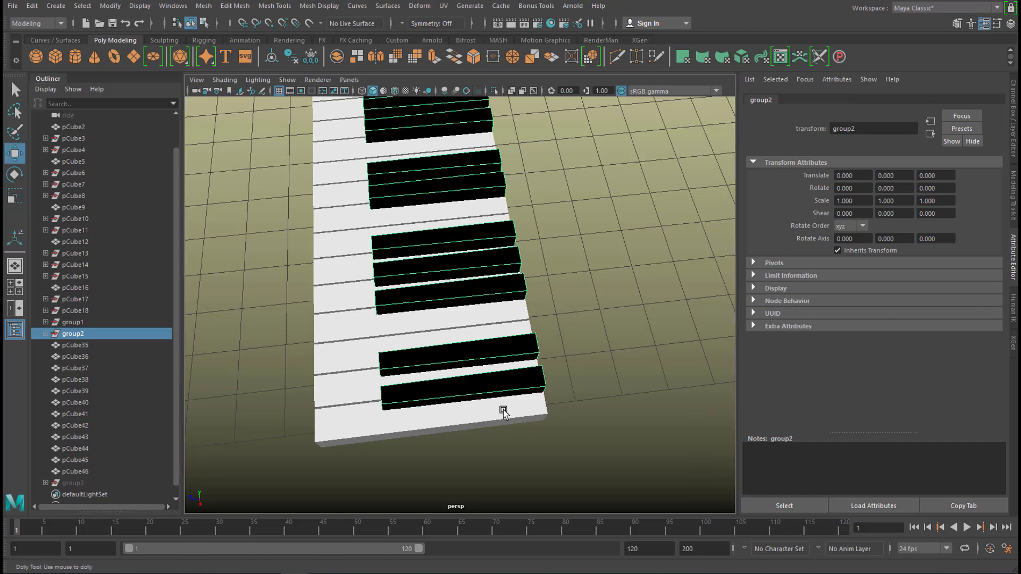
pyautogui.keyDown('alt'); pyautogui.moveTo(502, 410); pyautogui.dragTo(343, 436, button='right'); pyautogui.keyUp('alt')
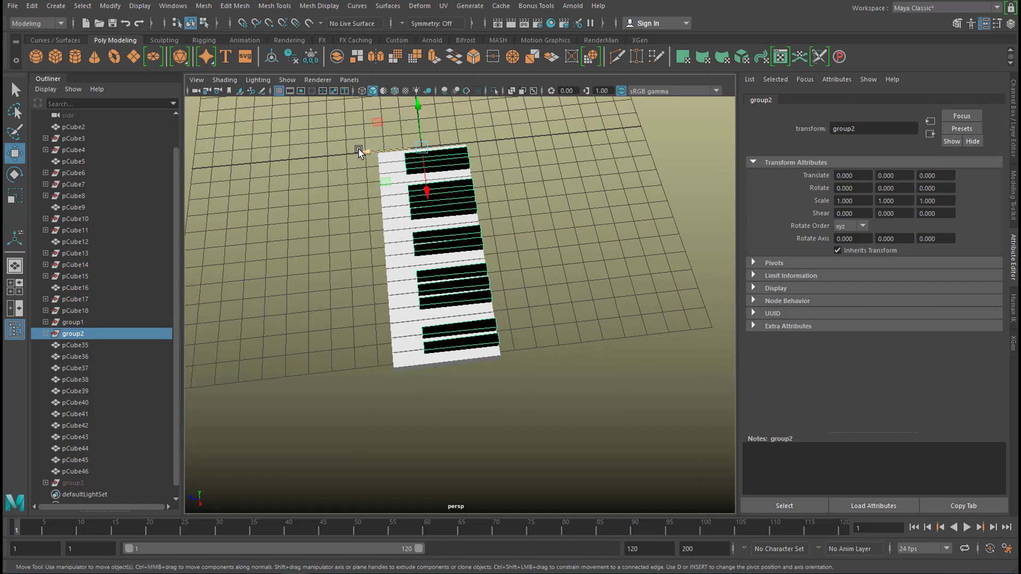
pyautogui.moveTo(361, 153); pyautogui.dragTo(365, 151)
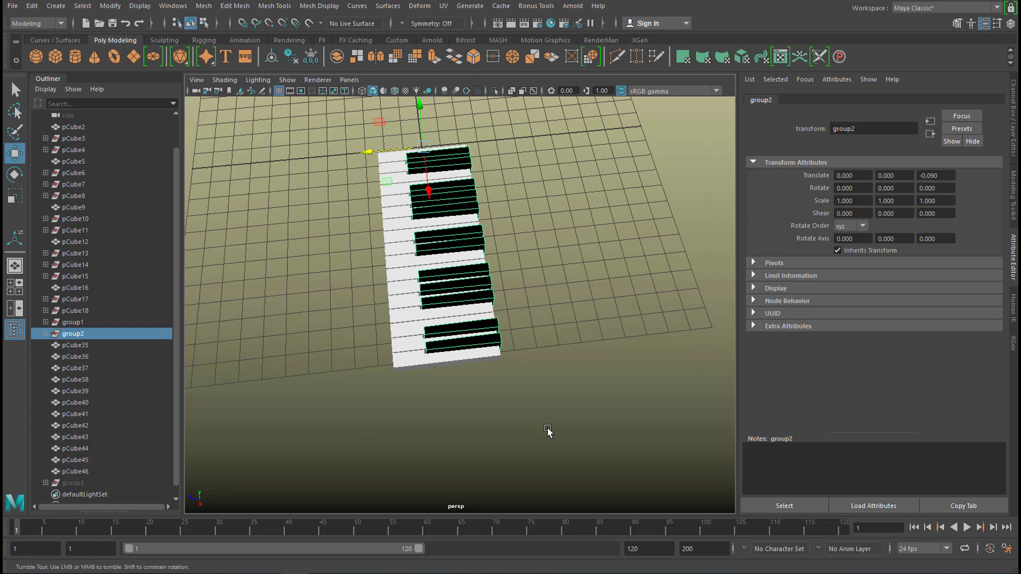
pyautogui.keyDown('alt'); pyautogui.moveTo(547, 429); pyautogui.dragTo(495, 439); pyautogui.keyUp('alt')
pyautogui.click(504, 440)
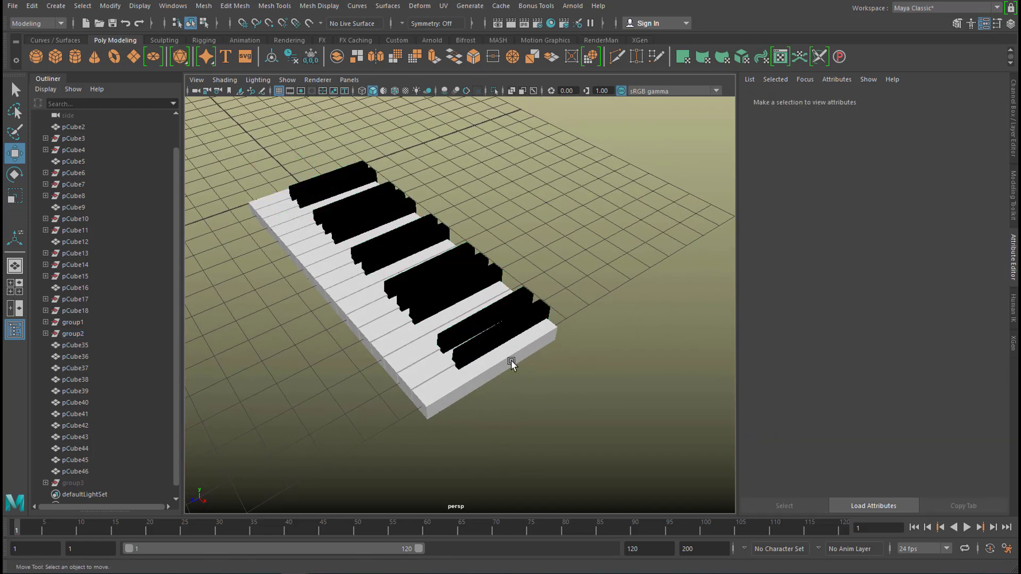
# Step: Subtract black key pCube34 from the neighbouring white key pCube36 with a Boolean Difference and check the notch
pyautogui.keyDown('alt'); pyautogui.moveTo(512, 360); pyautogui.dragTo(503, 331); pyautogui.keyUp('alt')
pyautogui.click(516, 337)
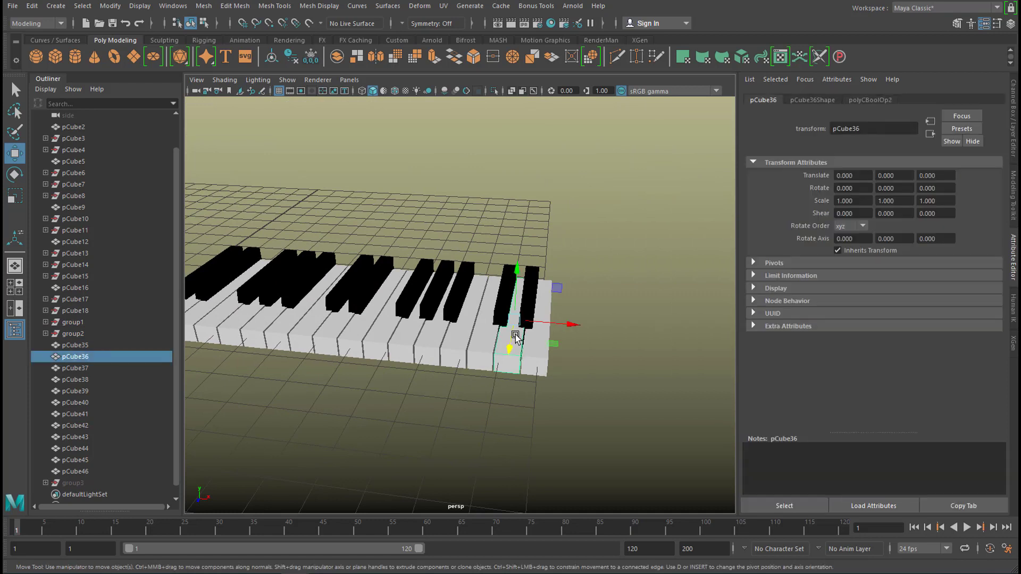
pyautogui.click(529, 305)
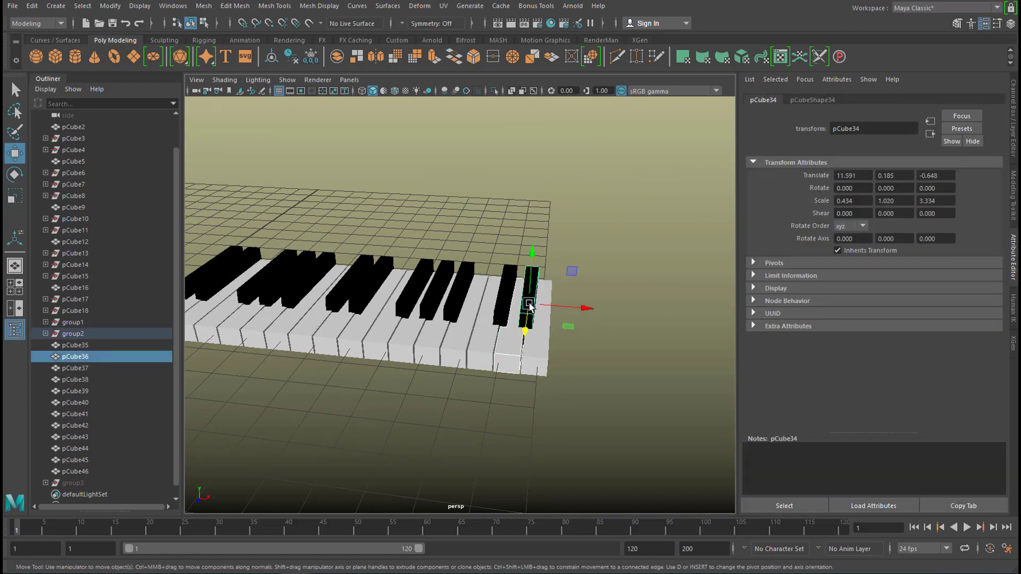
pyautogui.click(203, 7)
pyautogui.moveTo(229, 36)
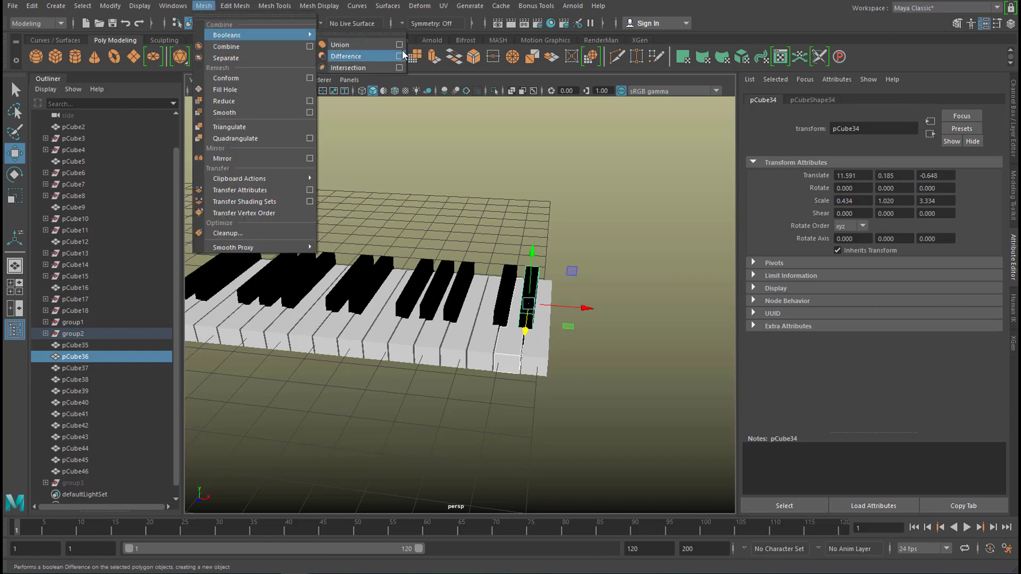
pyautogui.click(363, 54)
pyautogui.keyDown('alt'); pyautogui.moveTo(568, 336); pyautogui.dragTo(555, 372); pyautogui.keyUp('alt')
# Step: Subtract the overlapping black keys from white keys pCube16, pCube38, pCube39 and pCube12 with Boolean Differences
pyautogui.click(477, 379)
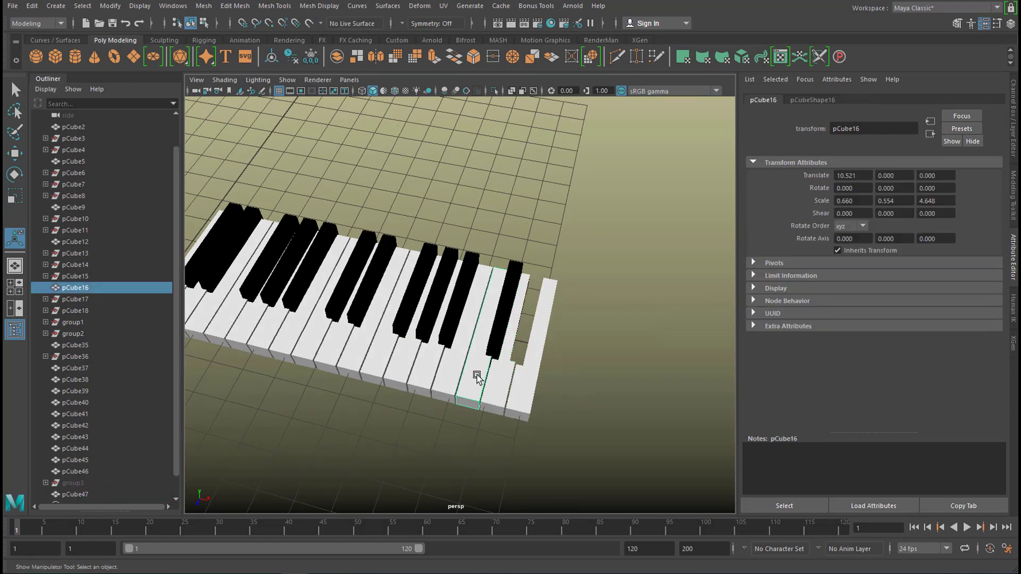
pyautogui.click(497, 342)
pyautogui.press('Delete')
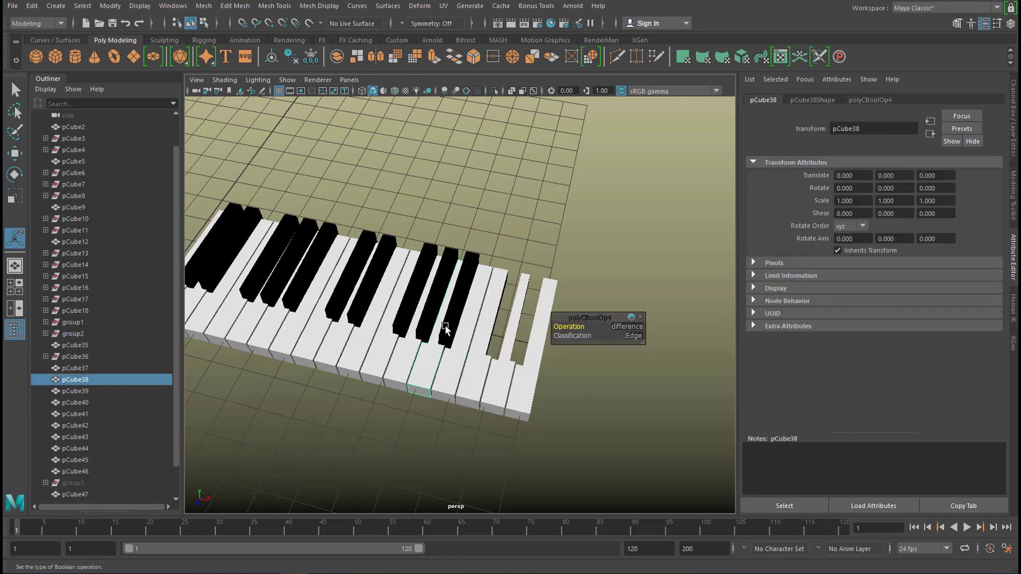
pyautogui.click(457, 298)
pyautogui.press('Delete')
pyautogui.click(408, 311)
pyautogui.click(422, 365)
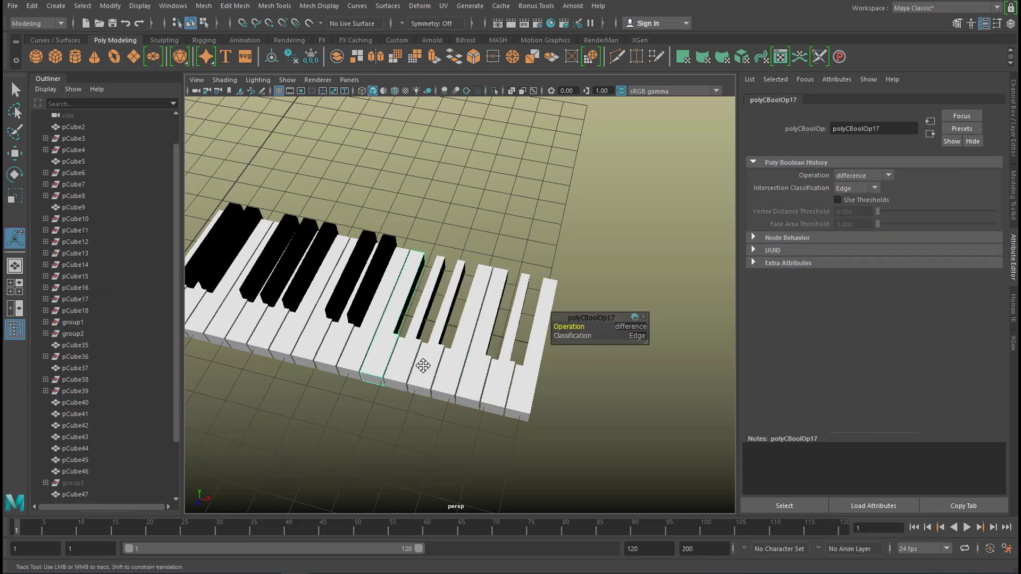
# Step: Notch the white keys beside the middle pair of black keys, including pCube9, with Boolean Differences against those black keys
pyautogui.press('f')
pyautogui.click(441, 213)
pyautogui.press('Delete')
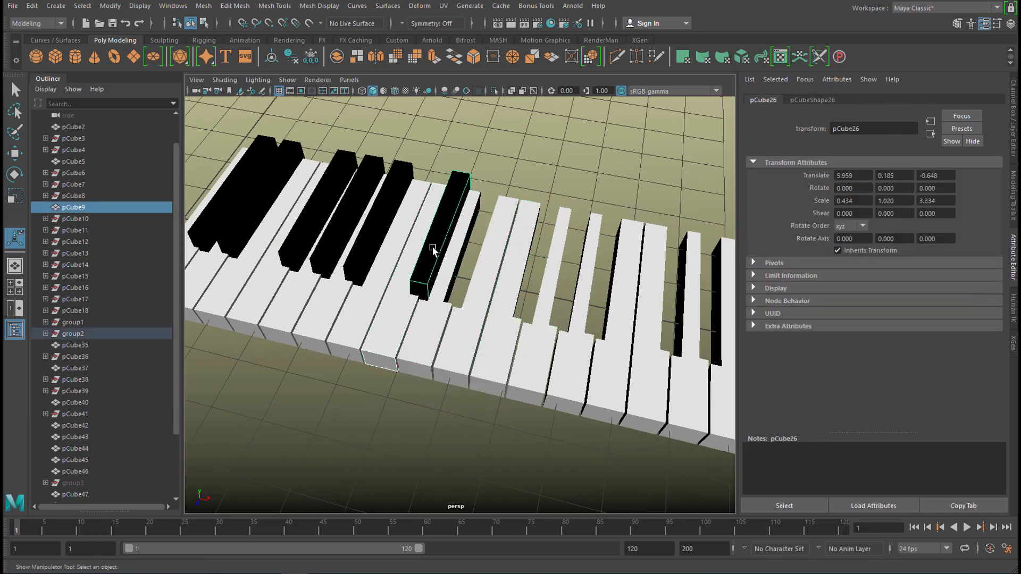
# Step: Notch the remaining white keys at the keyboard's low end with Boolean Differences against their neighbouring black keys and check the result
pyautogui.click(330, 297)
pyautogui.click(372, 229)
pyautogui.press('Delete')
pyautogui.click(324, 245)
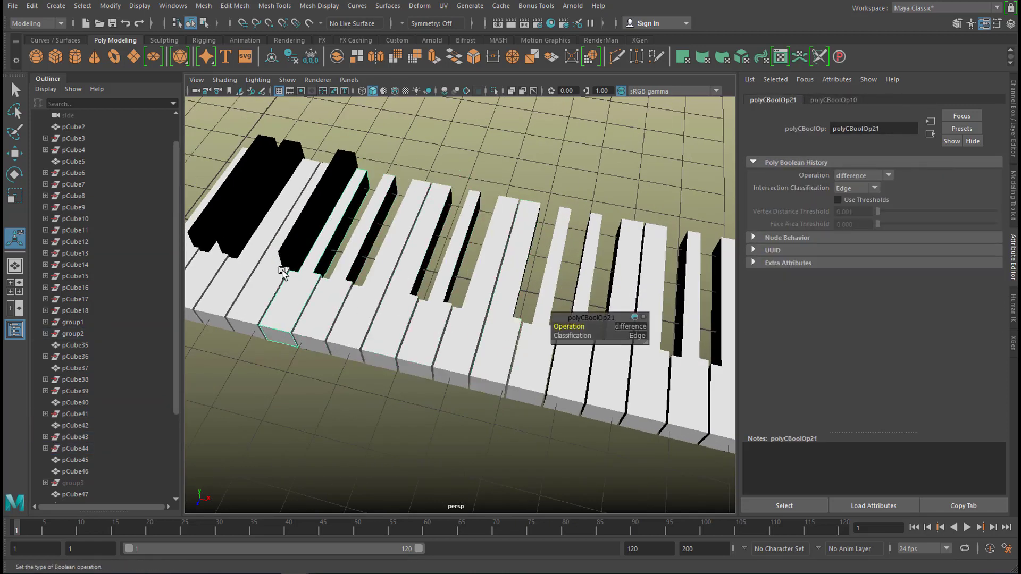
pyautogui.click(304, 230)
pyautogui.click(205, 275)
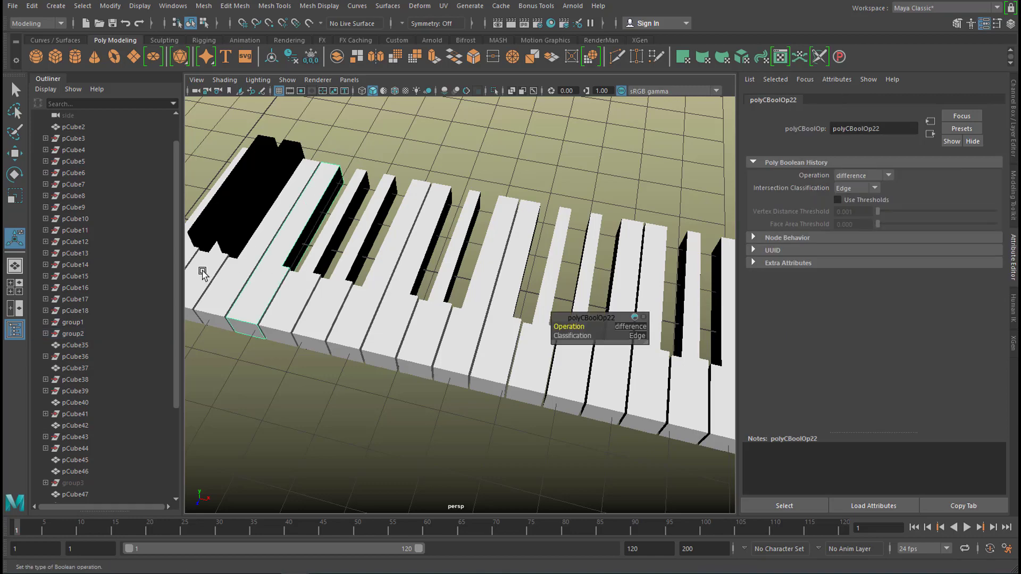
pyautogui.keyDown('shift'); pyautogui.click(228, 223); pyautogui.keyUp('shift')
pyautogui.press('Delete')
pyautogui.keyDown('alt'); pyautogui.moveTo(229, 224); pyautogui.dragTo(490, 394); pyautogui.keyUp('alt')
pyautogui.keyDown('alt'); pyautogui.moveTo(490, 393); pyautogui.dragTo(425, 407, button='right'); pyautogui.keyUp('alt')
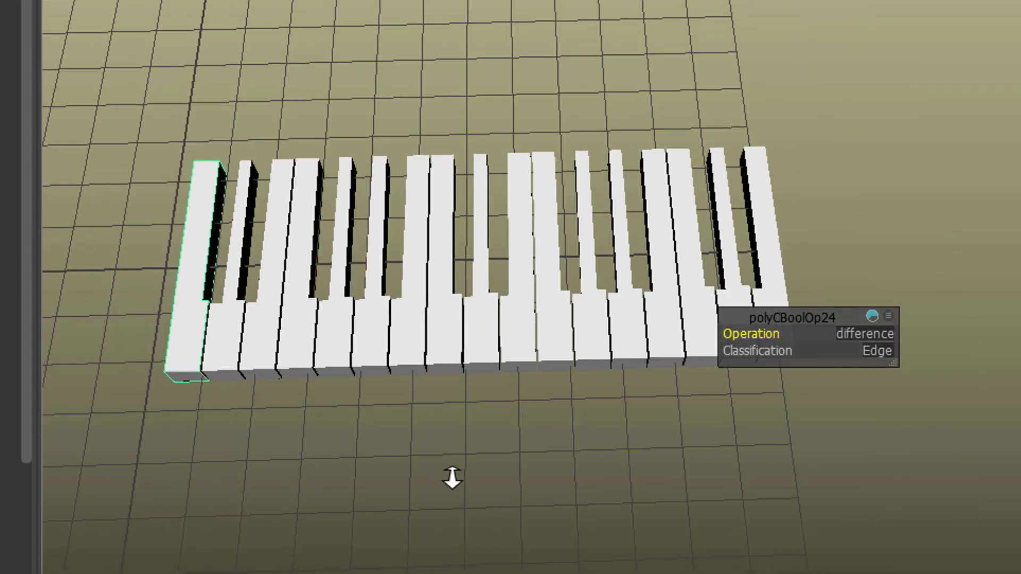
pyautogui.keyDown('alt'); pyautogui.moveTo(452, 478); pyautogui.dragTo(410, 454); pyautogui.keyUp('alt')
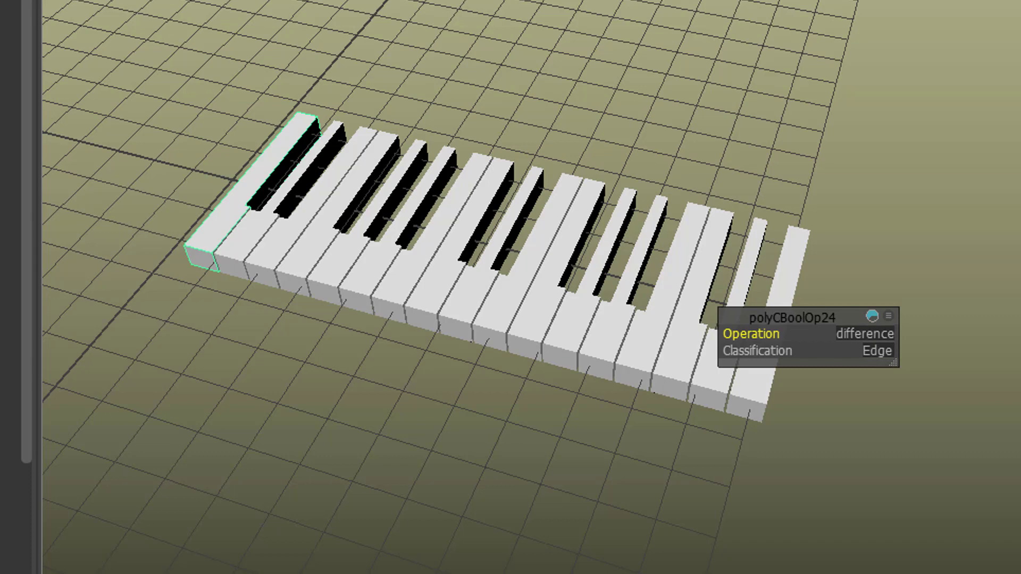
# Step: Make the hidden black-key group group3 visible again and check how it sits over the notched white keys
pyautogui.keyDown('alt'); pyautogui.moveTo(511, 365); pyautogui.dragTo(314, 483); pyautogui.keyUp('alt')
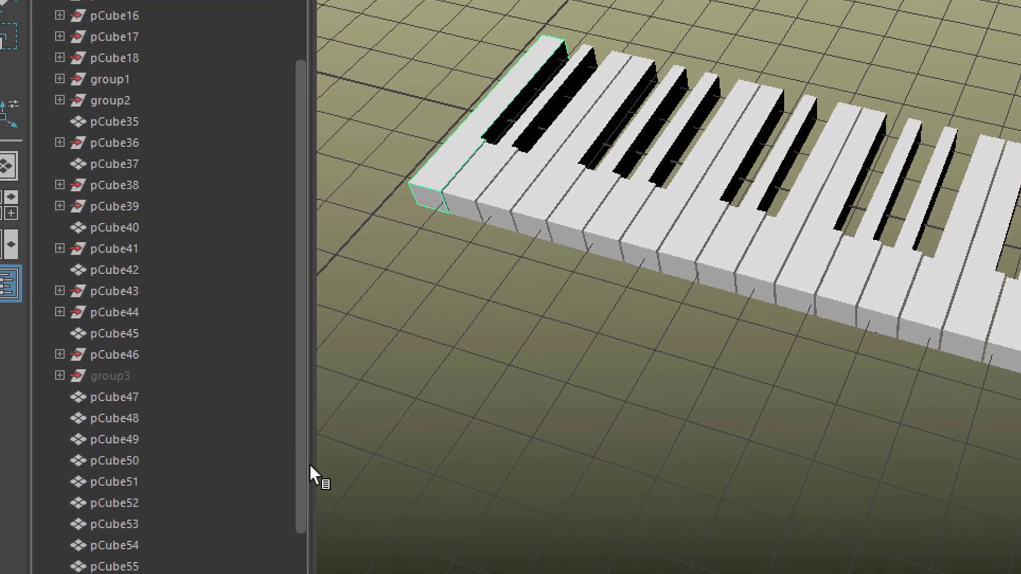
pyautogui.rightClick(120, 375)
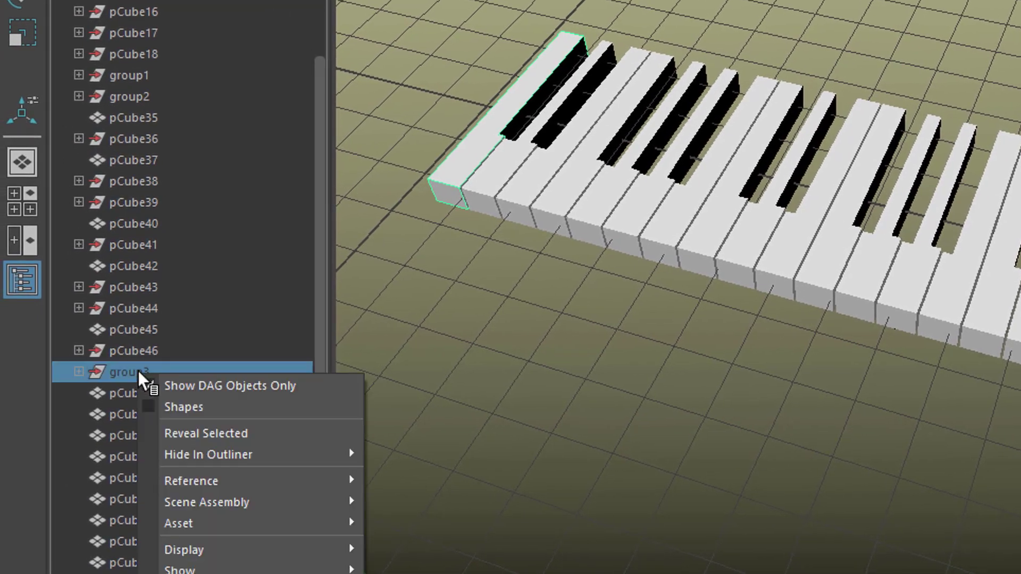
pyautogui.click(126, 363)
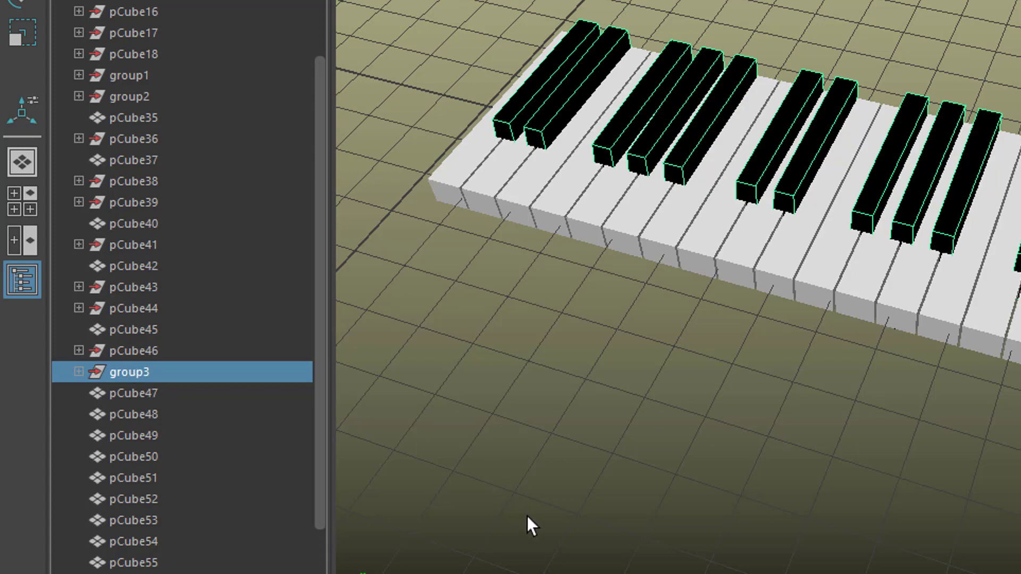
pyautogui.keyDown('alt'); pyautogui.moveTo(529, 522); pyautogui.dragTo(625, 281); pyautogui.keyUp('alt')
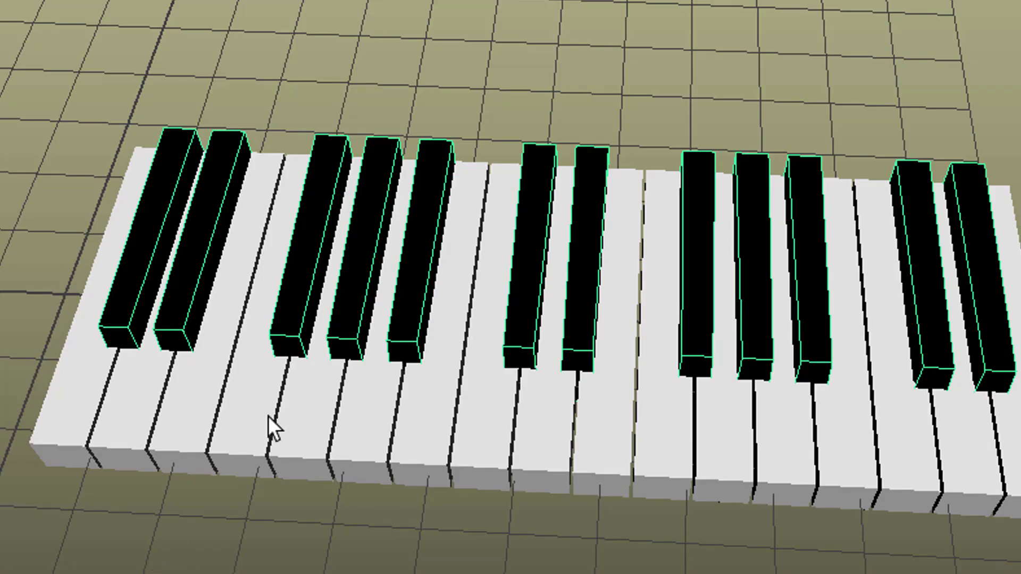
# Step: Try tilting one white key in the first group of three black keys about the X axis around its central pivot
pyautogui.click(307, 410)
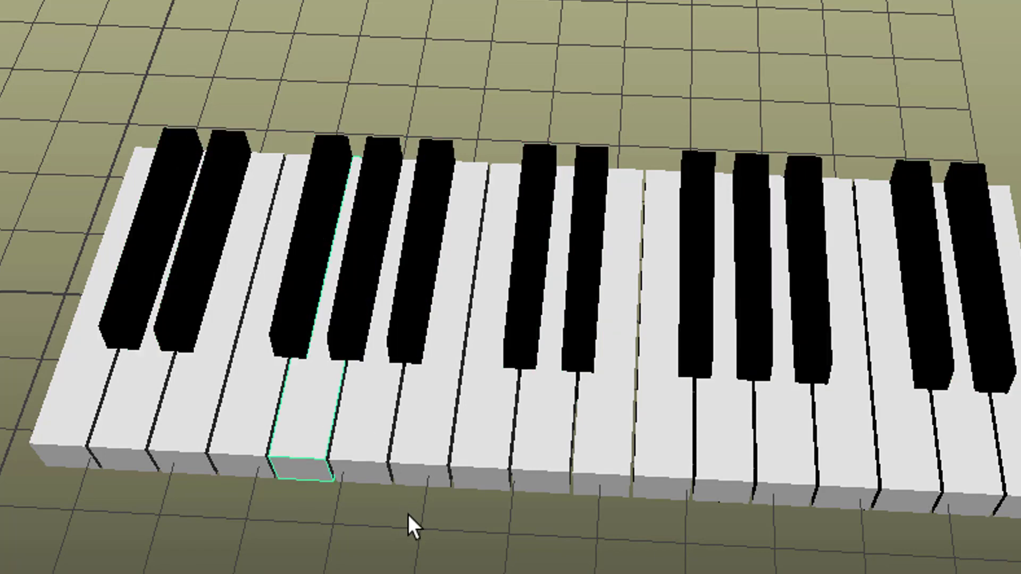
pyautogui.press('e')
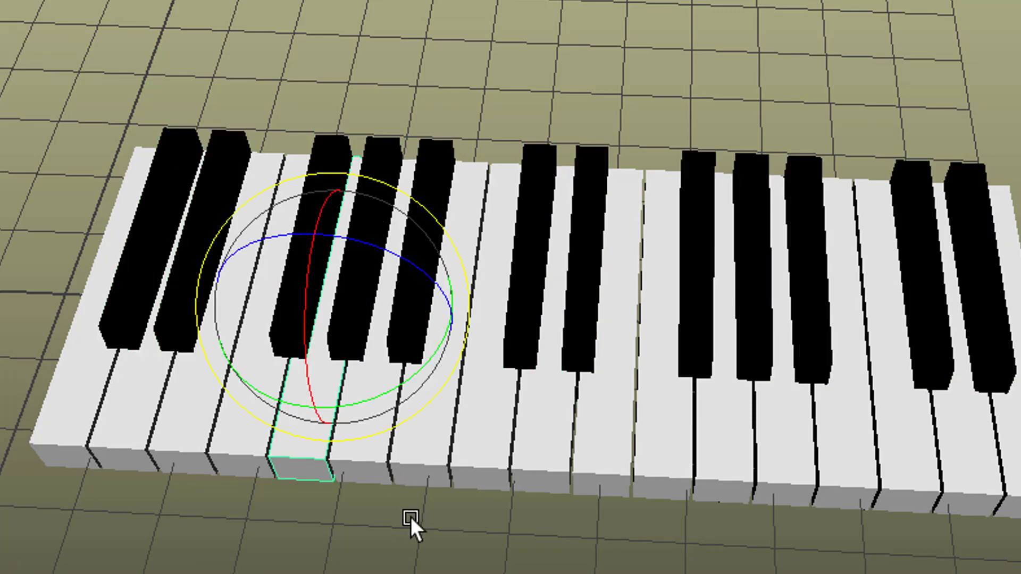
pyautogui.moveTo(411, 517); pyautogui.dragTo(394, 447, button='middle')
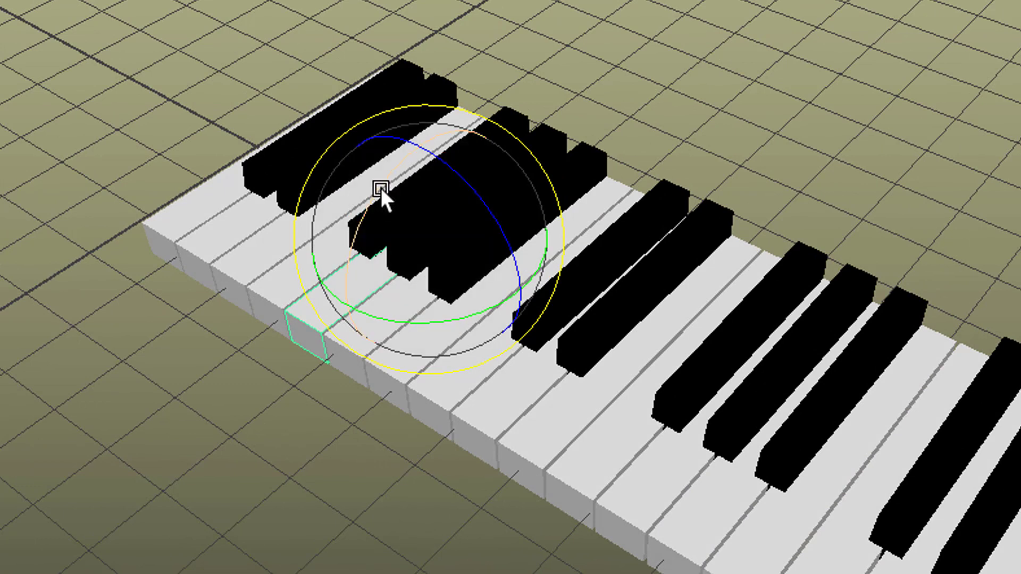
pyautogui.moveTo(381, 187); pyautogui.dragTo(403, 200)
# Step: Select all the white keys and move their pivots along Z to the keys' back edge, with the Rotate tool active again
pyautogui.keyDown('alt'); pyautogui.moveTo(328, 508); pyautogui.dragTo(151, 372); pyautogui.keyUp('alt')
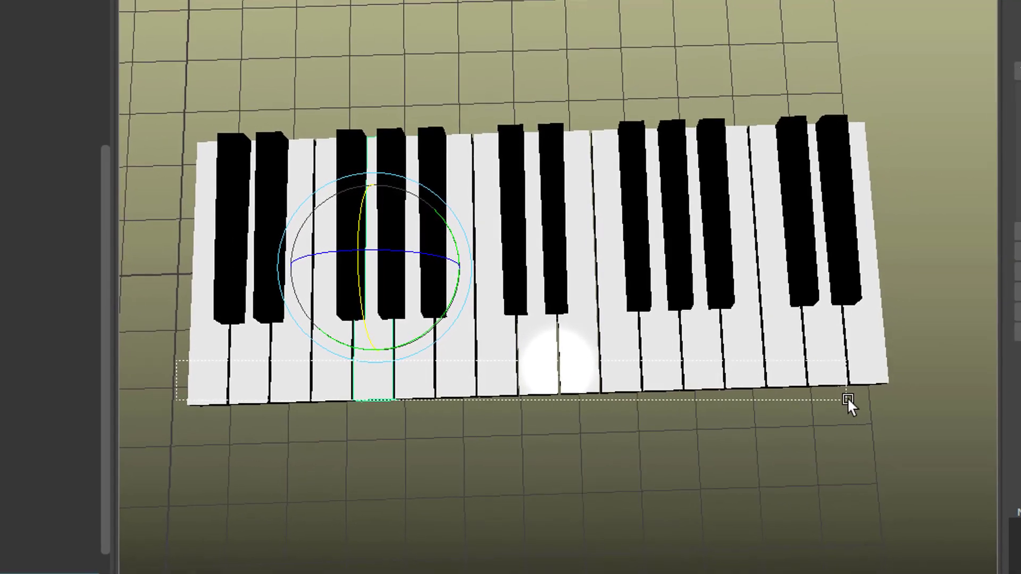
pyautogui.moveTo(930, 410); pyautogui.dragTo(652, 494)
pyautogui.keyDown('alt'); pyautogui.moveTo(640, 456); pyautogui.dragTo(655, 403); pyautogui.keyUp('alt')
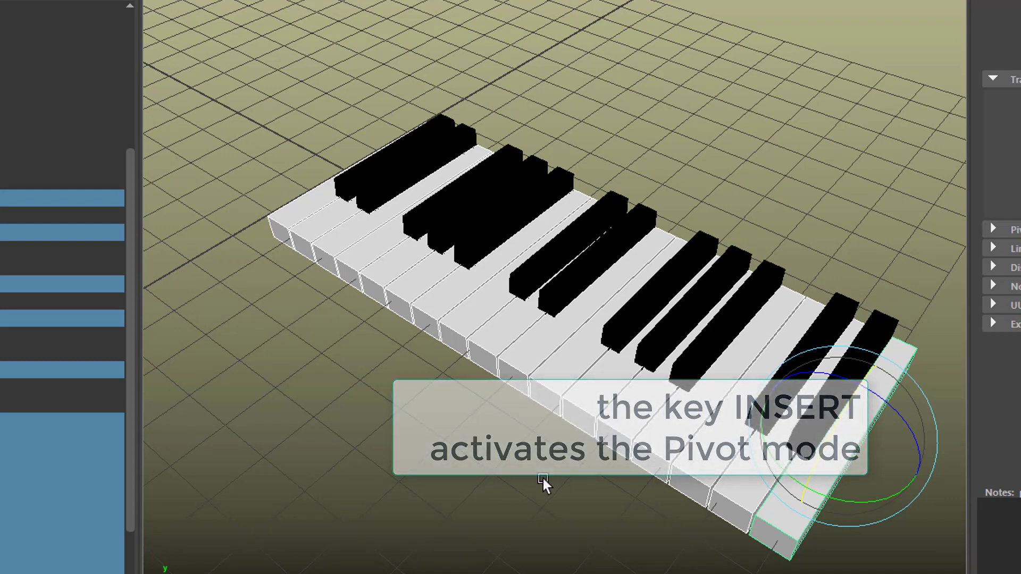
pyautogui.press('Insert')
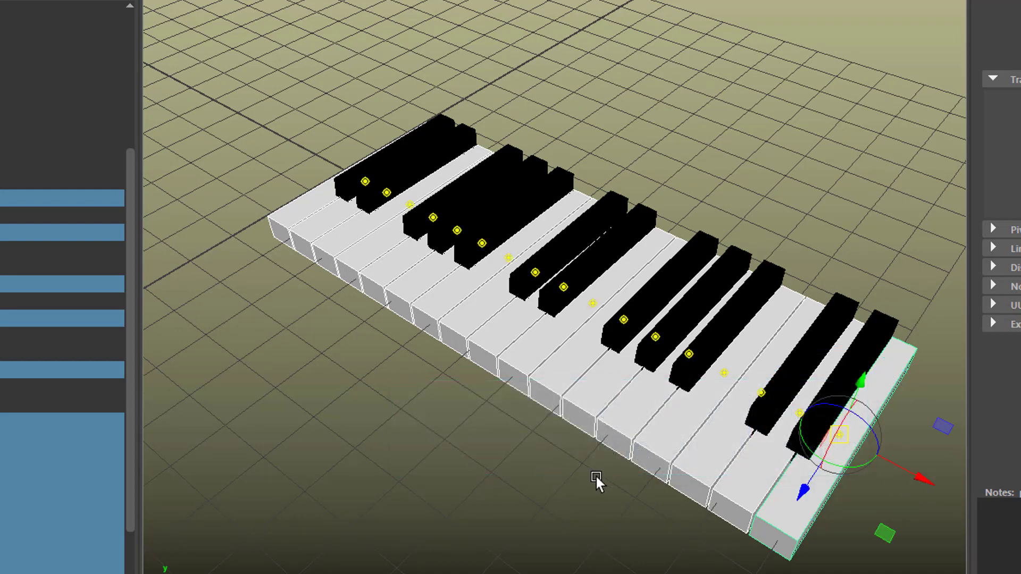
pyautogui.keyDown('alt'); pyautogui.moveTo(529, 438); pyautogui.dragTo(421, 440); pyautogui.keyUp('alt')
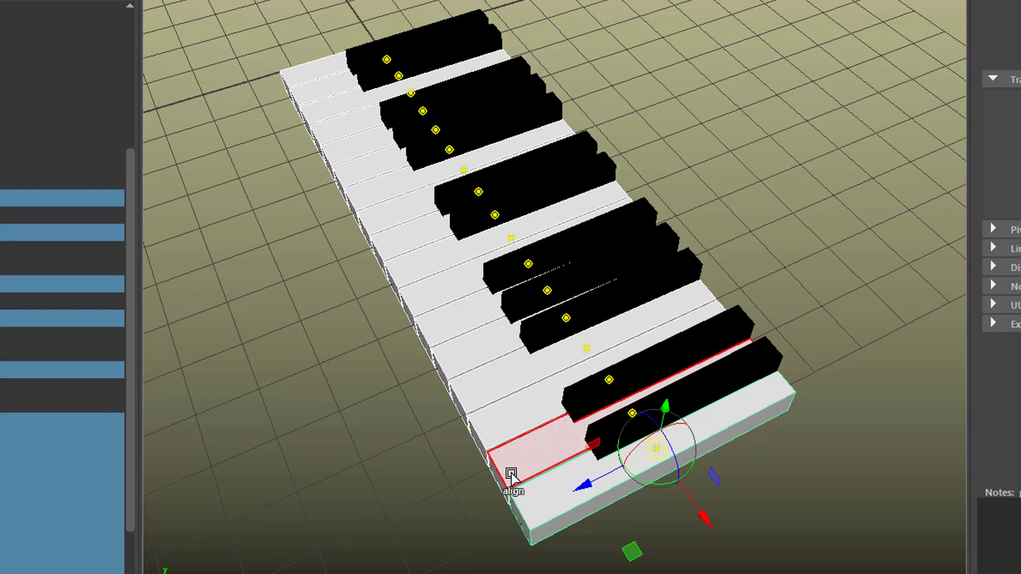
pyautogui.keyDown('alt'); pyautogui.moveTo(431, 479); pyautogui.dragTo(423, 453); pyautogui.keyUp('alt')
pyautogui.moveTo(497, 430); pyautogui.dragTo(681, 423)
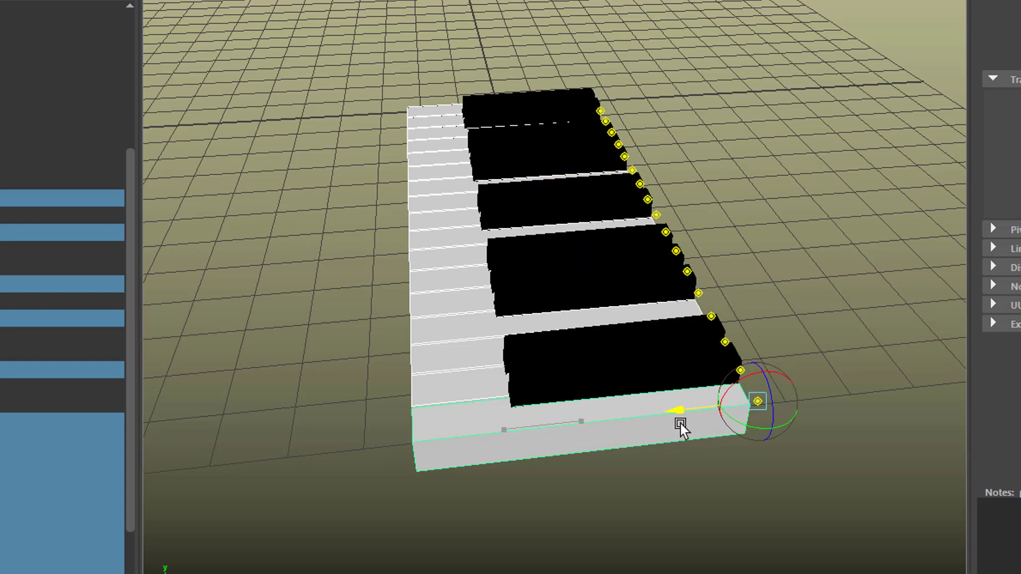
pyautogui.keyDown('alt'); pyautogui.moveTo(656, 456); pyautogui.dragTo(640, 433); pyautogui.keyUp('alt')
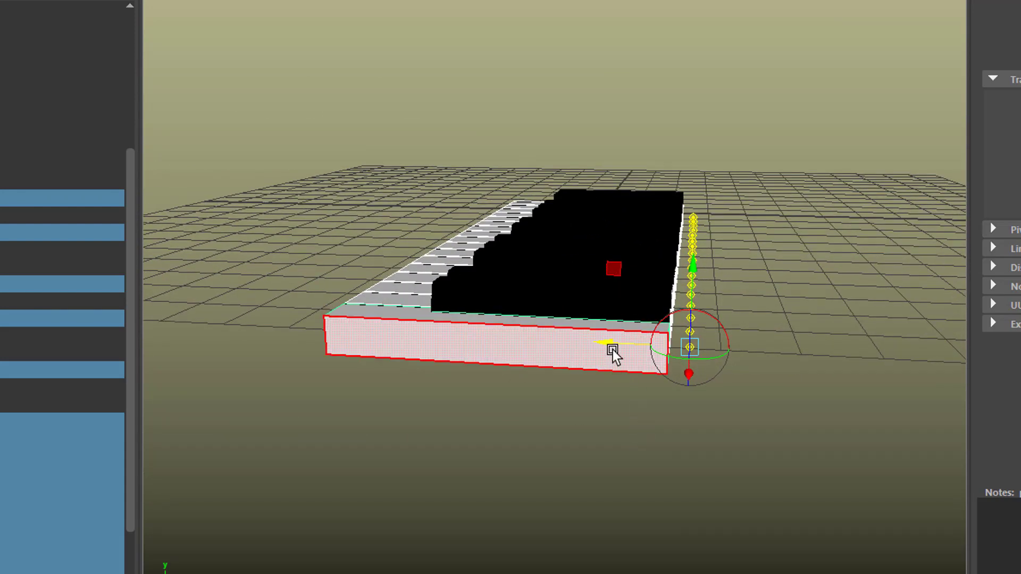
pyautogui.moveTo(613, 350)
pyautogui.mouseDown()
pyautogui.moveTo(591, 358)
pyautogui.moveTo(608, 430)
pyautogui.moveTo(629, 444)
pyautogui.mouseUp()
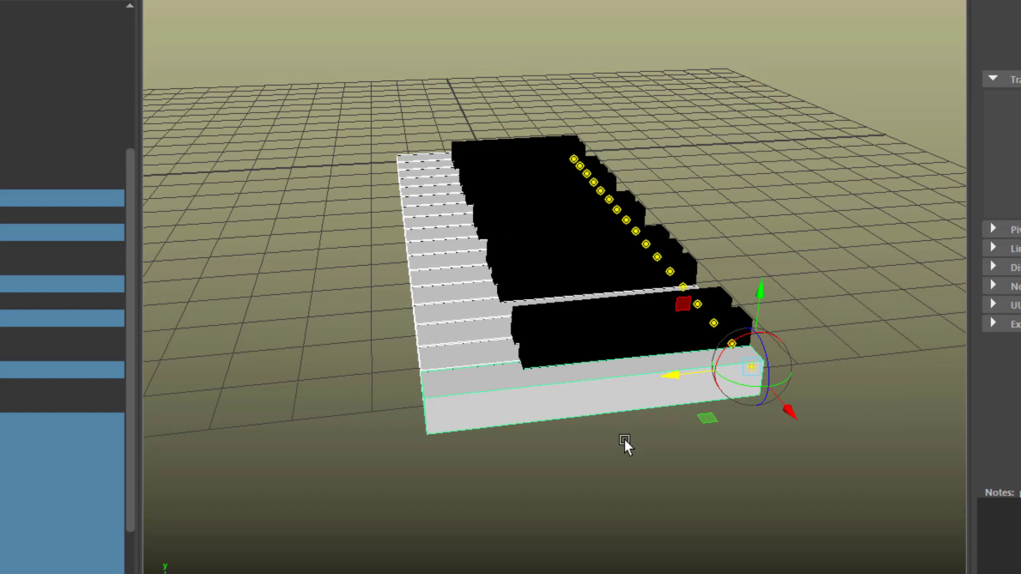
pyautogui.press('e')
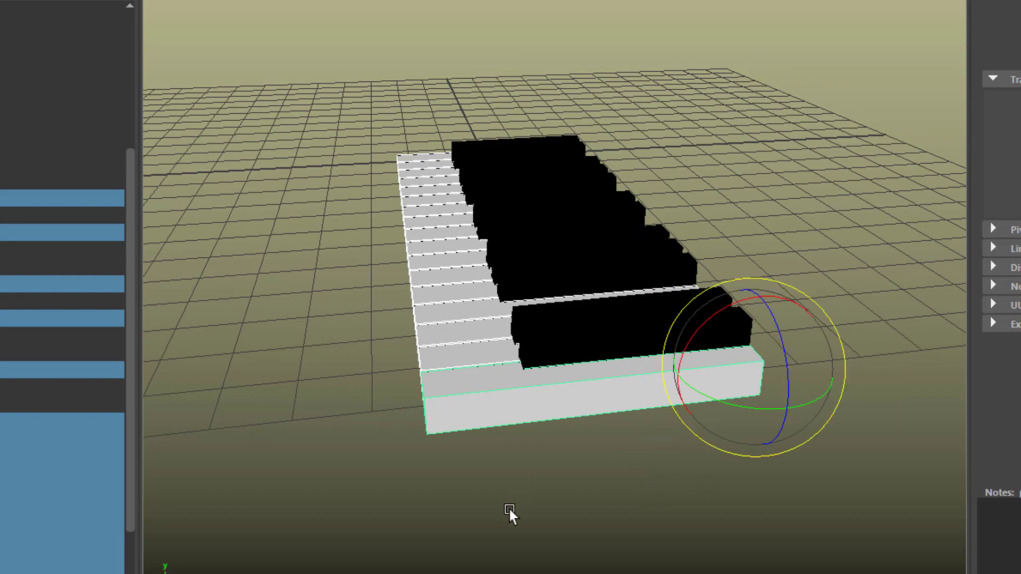
# Step: Test-tilt a single white key about the X axis around its pivot at the back edge
pyautogui.keyDown('alt'); pyautogui.moveTo(510, 510); pyautogui.dragTo(366, 412); pyautogui.keyUp('alt')
pyautogui.click(409, 350)
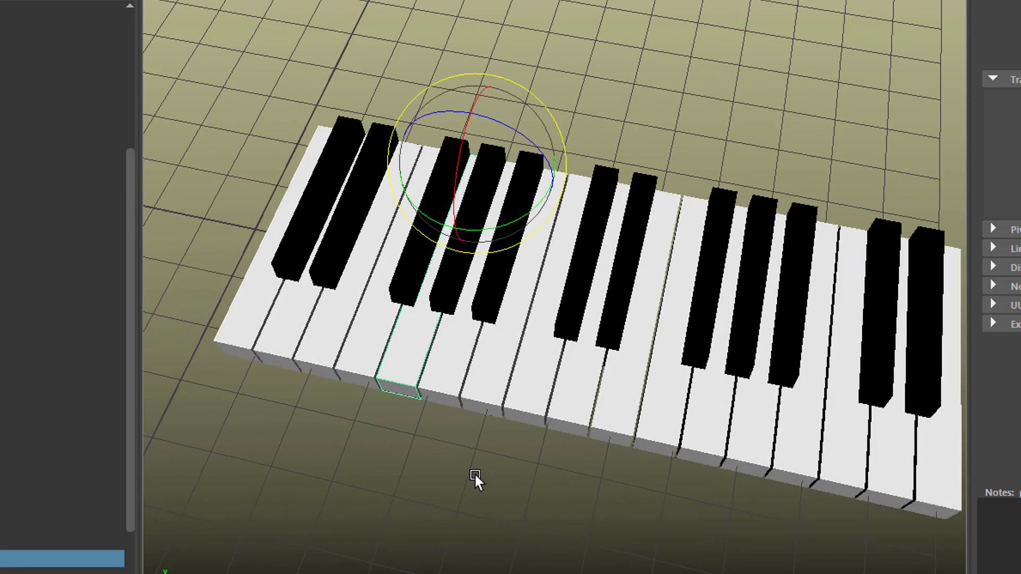
pyautogui.keyDown('alt'); pyautogui.moveTo(475, 474); pyautogui.dragTo(423, 417); pyautogui.keyUp('alt')
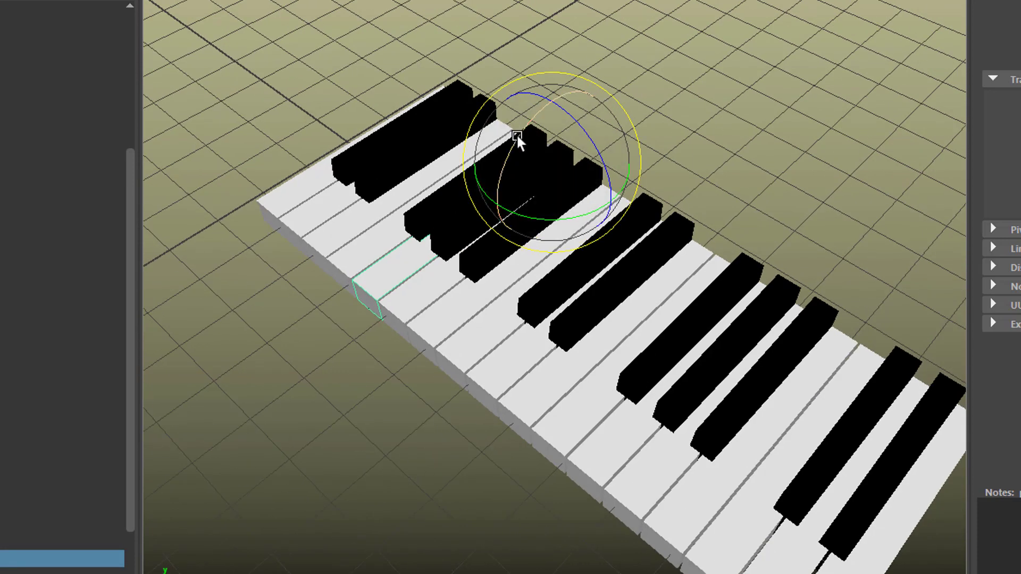
pyautogui.moveTo(516, 133)
pyautogui.mouseDown()
pyautogui.moveTo(526, 151)
pyautogui.moveTo(524, 143)
pyautogui.mouseUp()
# Step: Select all the black keys together in the front view and return to the perspective view
pyautogui.keyDown('alt'); pyautogui.moveTo(470, 506); pyautogui.dragTo(523, 452); pyautogui.keyUp('alt')
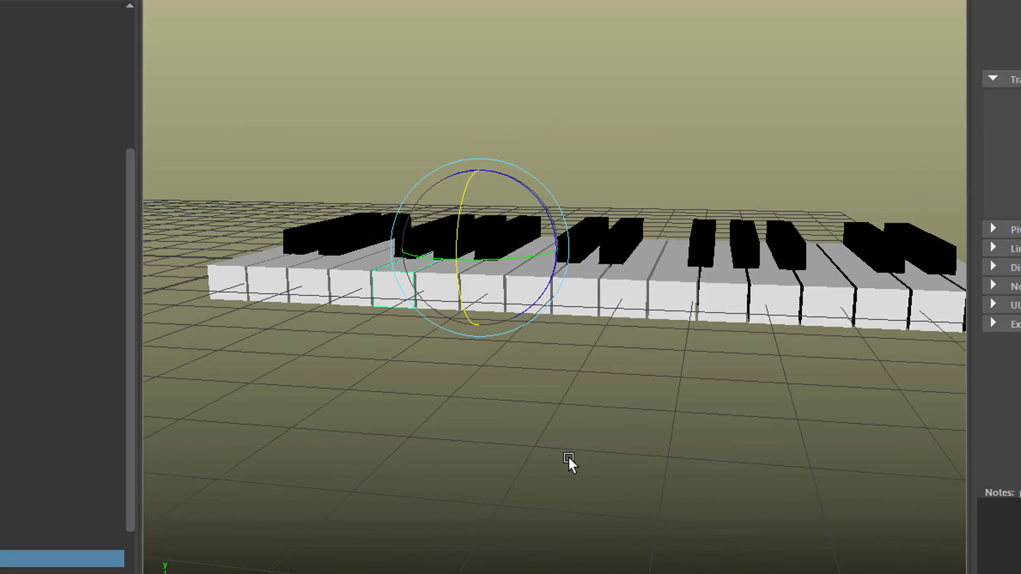
pyautogui.press('space')
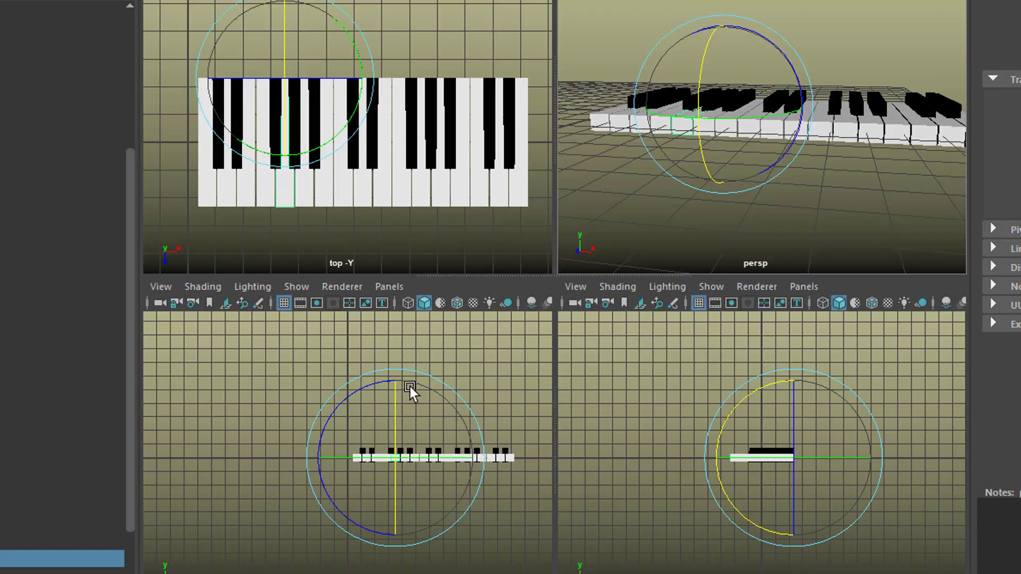
pyautogui.press('space')
pyautogui.keyDown('alt'); pyautogui.moveTo(661, 454); pyautogui.dragTo(458, 445, button='middle'); pyautogui.keyUp('alt')
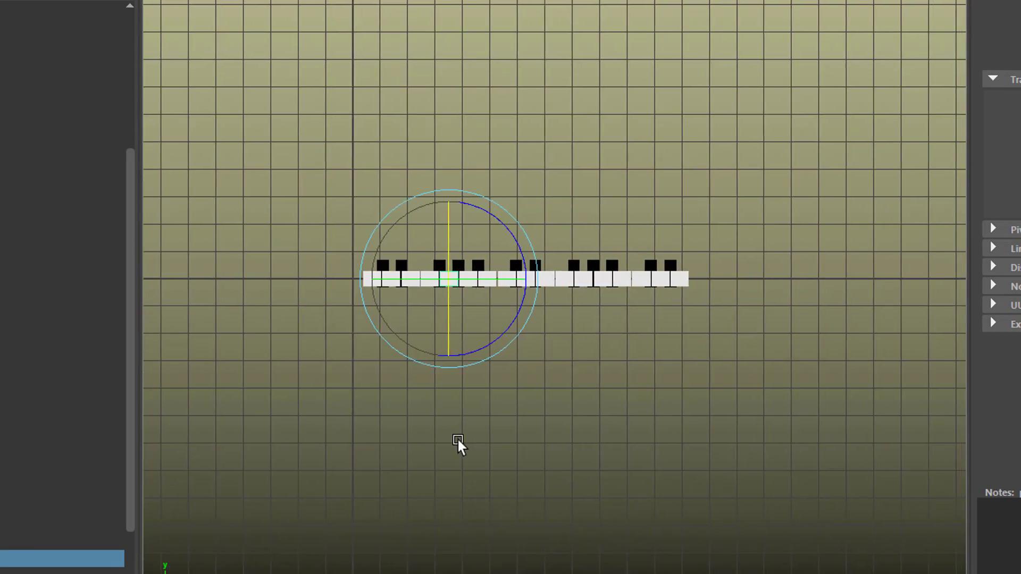
pyautogui.scroll(2, 448, 438)
pyautogui.moveTo(227, 158); pyautogui.dragTo(629, 340)
pyautogui.press('space')
pyautogui.press('space')
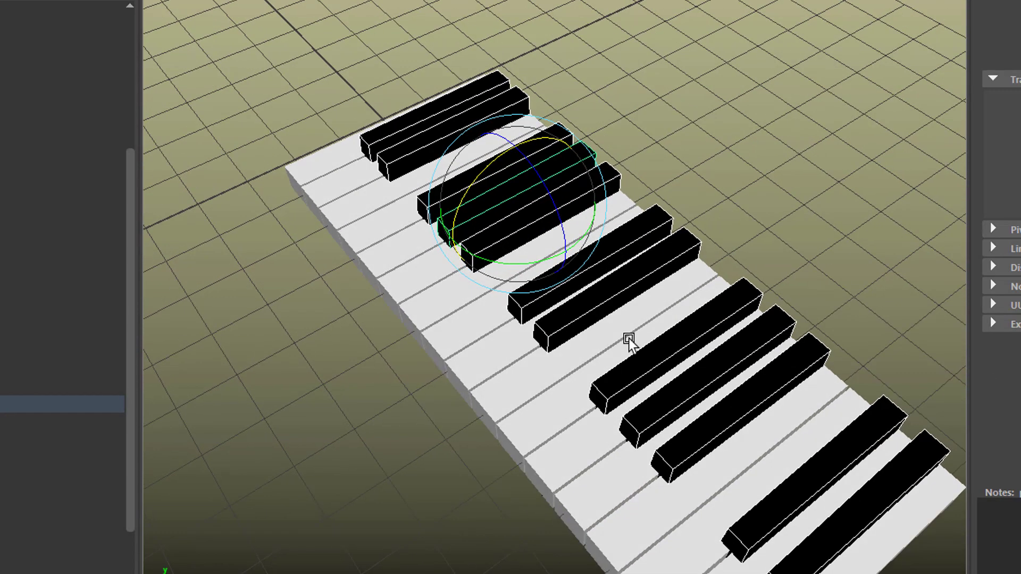
# Step: Move the pivots of the selected black keys along Z to their back edge and leave pivot editing
pyautogui.press('d')
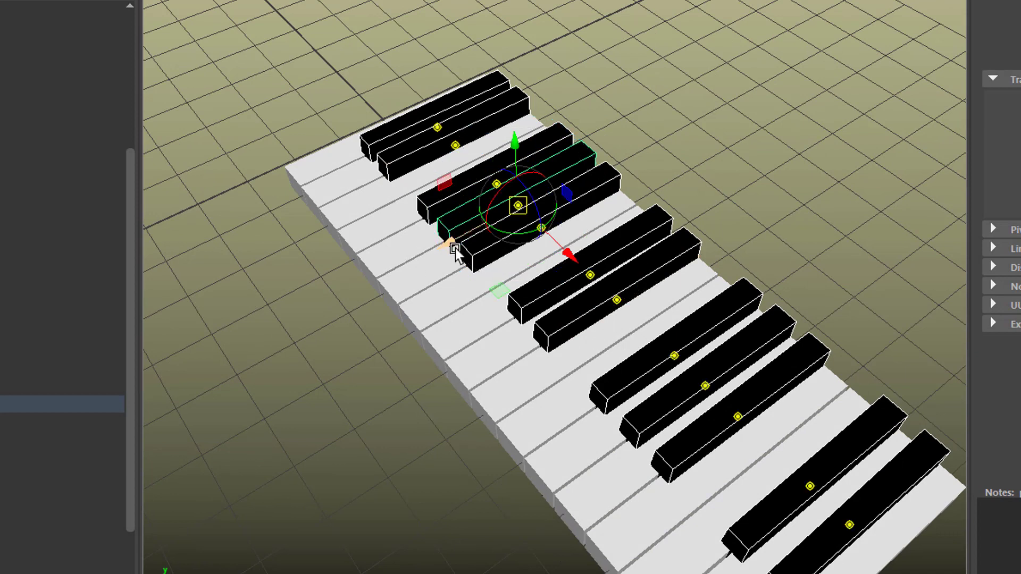
pyautogui.moveTo(457, 245); pyautogui.dragTo(528, 215)
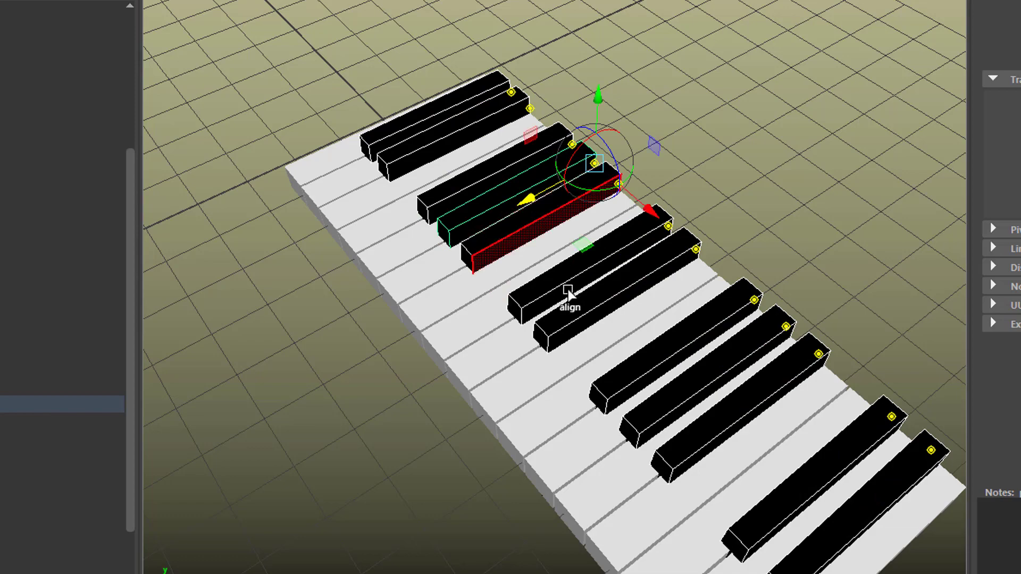
pyautogui.keyDown('alt'); pyautogui.moveTo(565, 293); pyautogui.dragTo(479, 250); pyautogui.keyUp('alt')
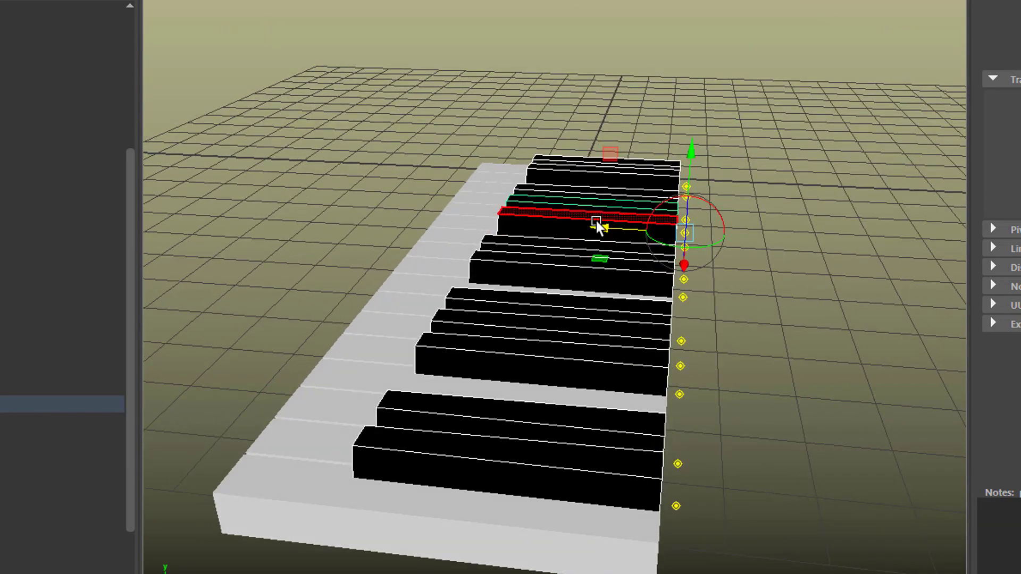
pyautogui.moveTo(604, 229); pyautogui.dragTo(592, 225)
pyautogui.press('Insert')
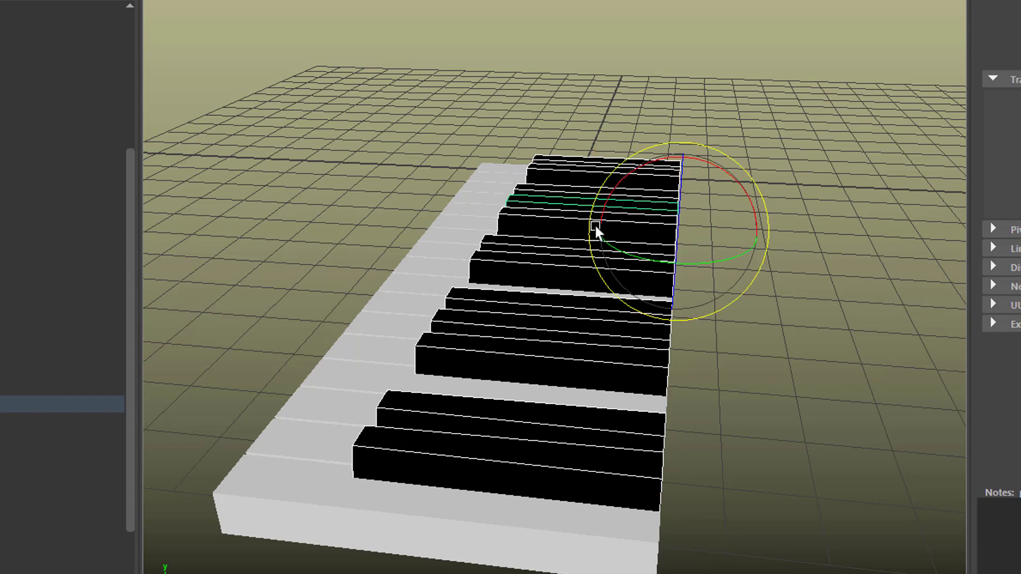
# Step: Test-tilt all the black keys about the X axis around their rear pivots, undo the rotation and clear the selection
pyautogui.moveTo(669, 162)
pyautogui.mouseDown()
pyautogui.moveTo(685, 155)
pyautogui.moveTo(675, 155)
pyautogui.mouseUp()
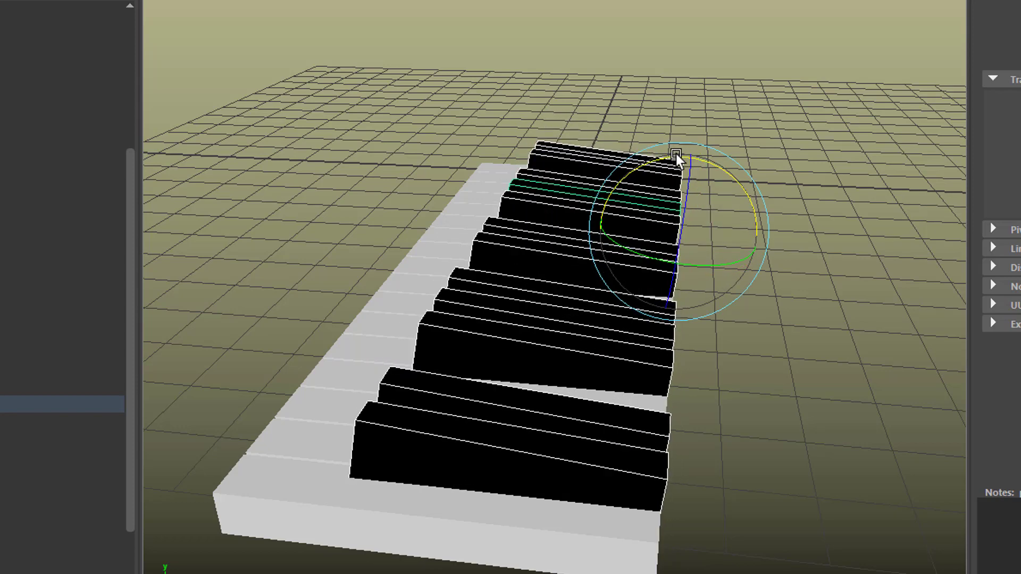
pyautogui.hotkey('ctrl', 'z')
pyautogui.keyDown('alt'); pyautogui.moveTo(655, 350); pyautogui.dragTo(685, 404); pyautogui.keyUp('alt')
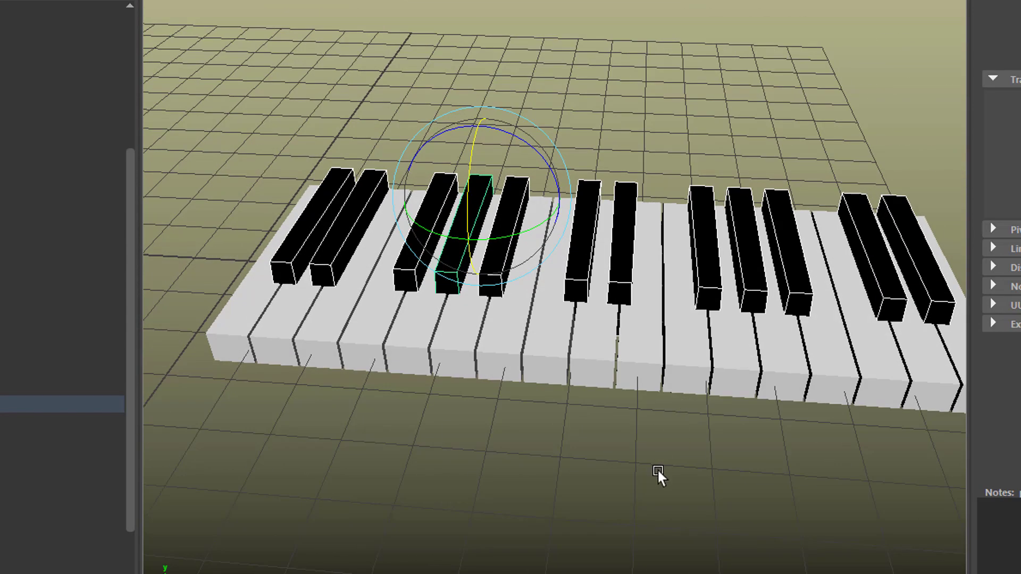
pyautogui.keyDown('alt'); pyautogui.moveTo(657, 470); pyautogui.dragTo(527, 465); pyautogui.keyUp('alt')
pyautogui.click(544, 471)
pyautogui.keyDown('alt'); pyautogui.moveTo(641, 474); pyautogui.dragTo(735, 469); pyautogui.keyUp('alt')
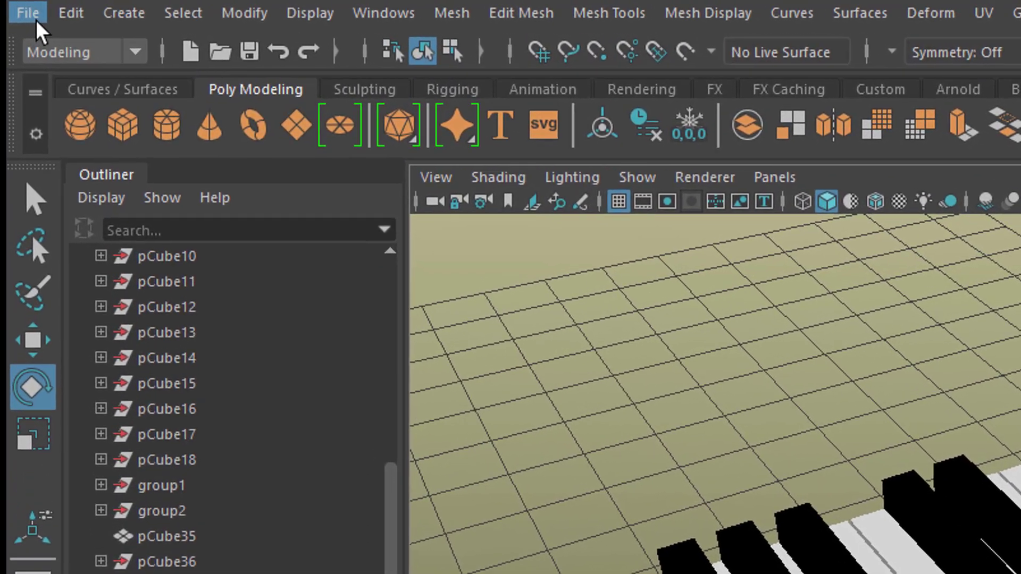
# Step: Import the sound file gMinorChord.wav from the project's sound folder into the scene
pyautogui.click(36, 20)
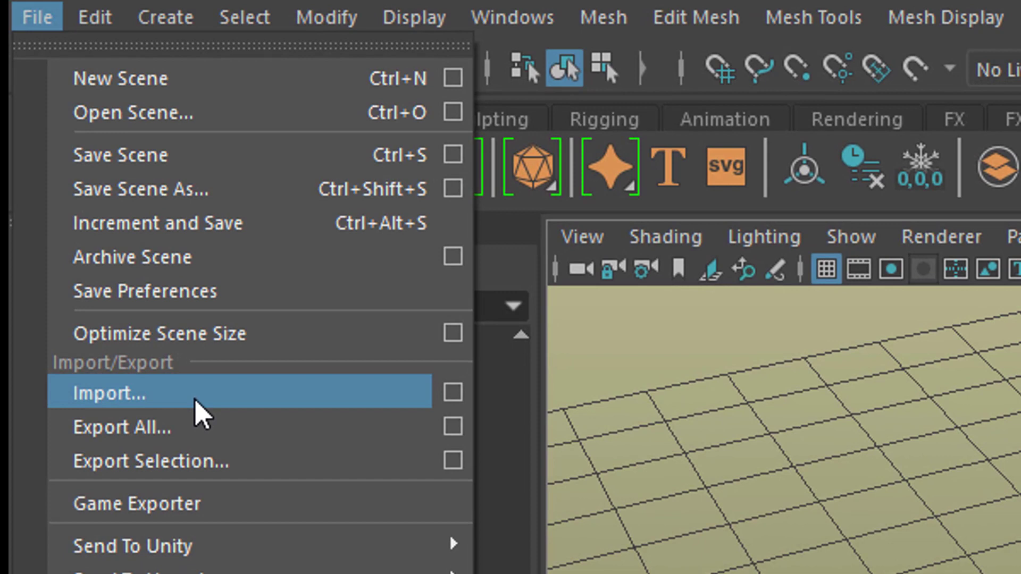
pyautogui.click(195, 402)
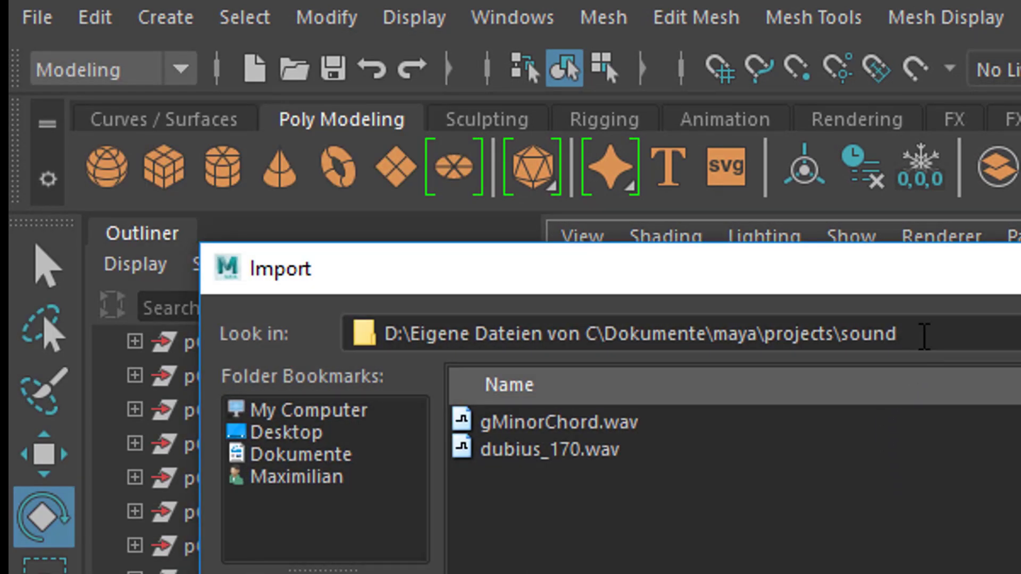
pyautogui.click(925, 336)
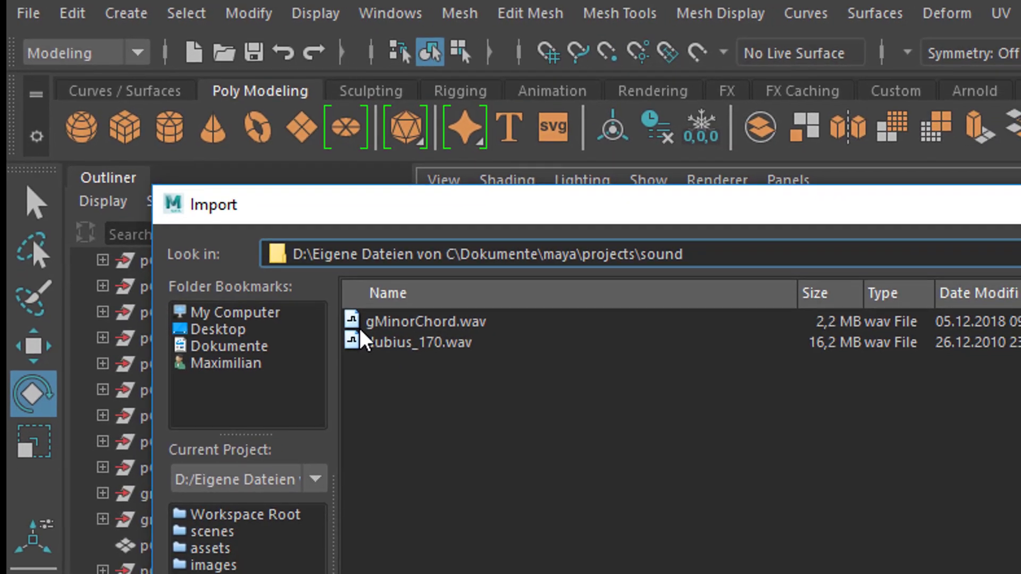
pyautogui.click(367, 322)
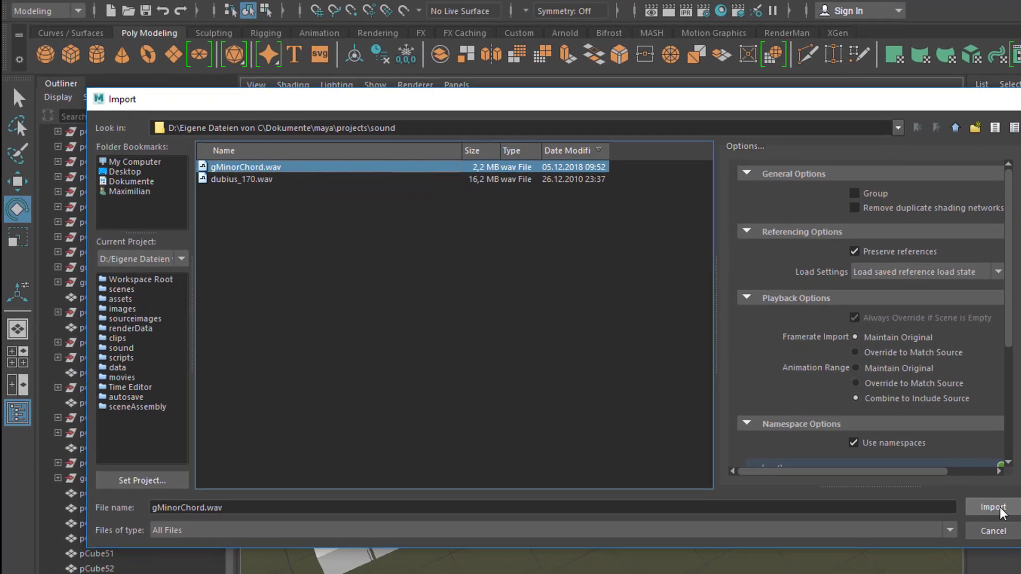
pyautogui.click(972, 514)
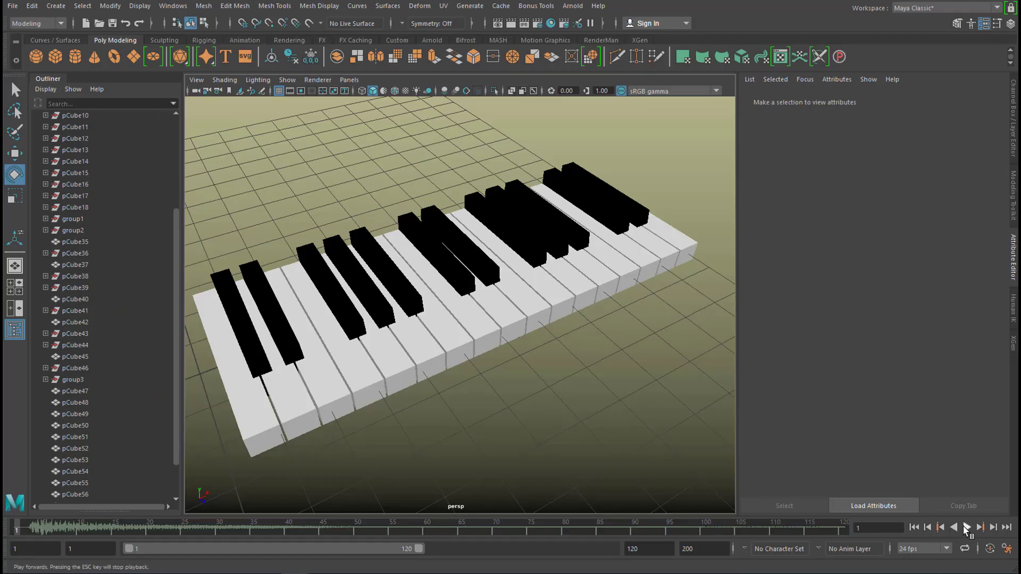
# Step: Play the timeline to hear the imported sound, stop playback and return to the first frame
pyautogui.click(966, 527)
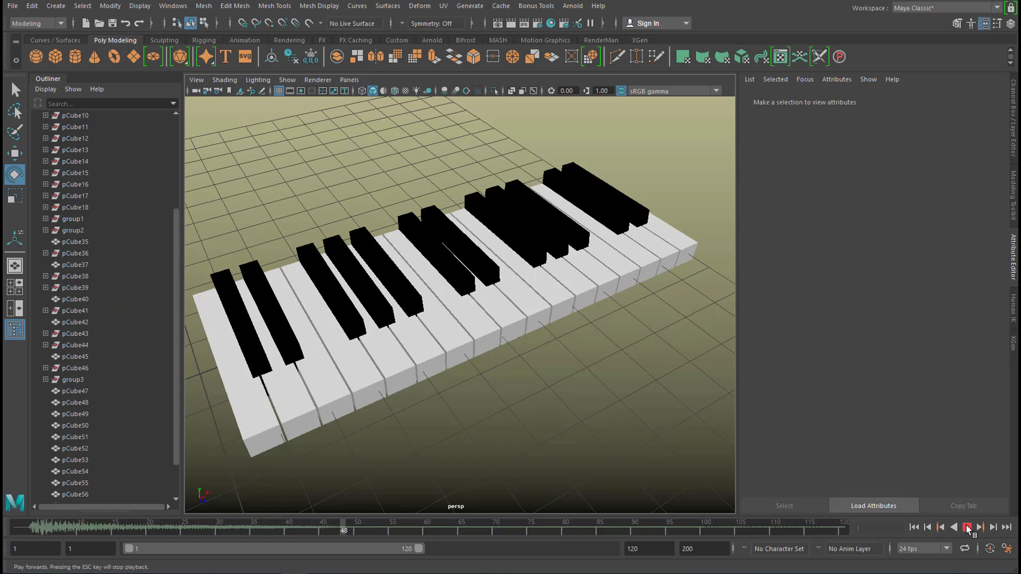
pyautogui.click(967, 527)
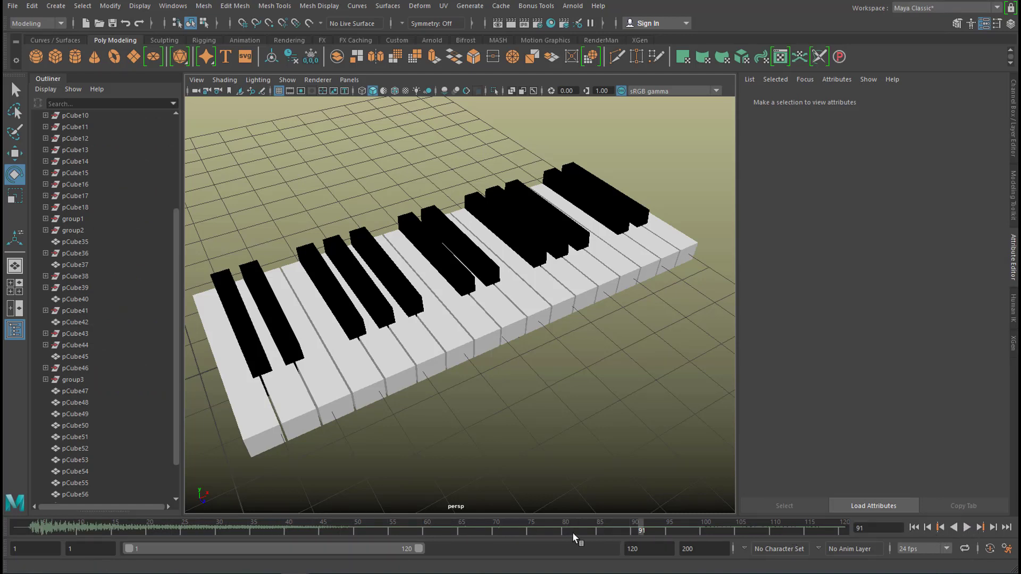
pyautogui.click(915, 527)
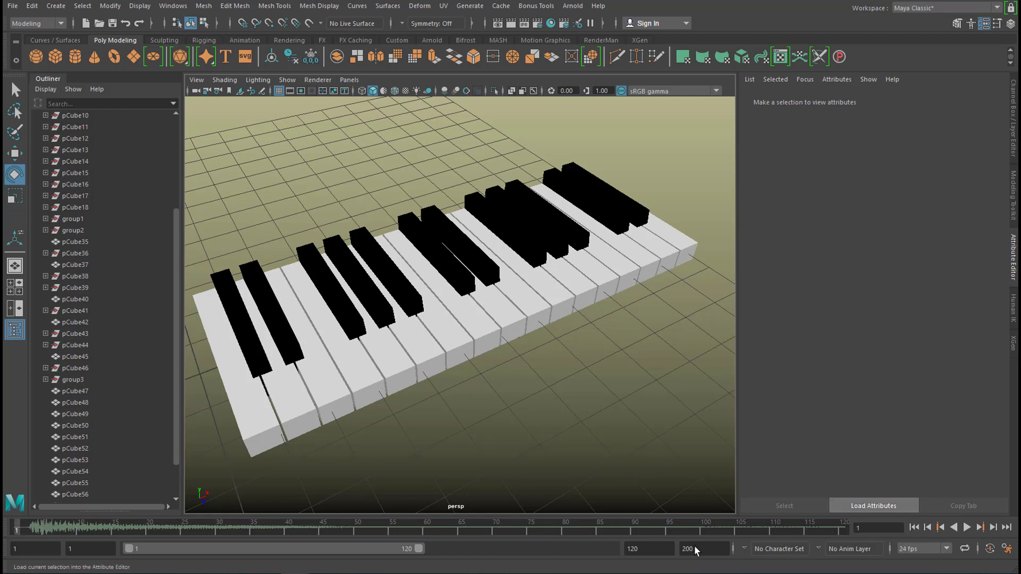
# Step: Set the timeline's playback speed to Real-time and test-play the sound
pyautogui.rightClick(433, 524)
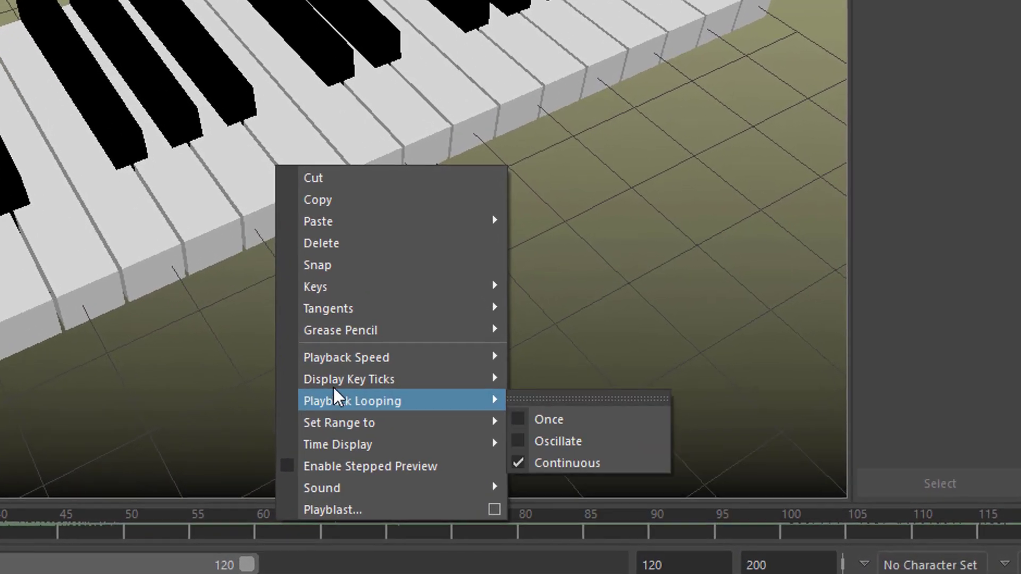
pyautogui.moveTo(456, 431)
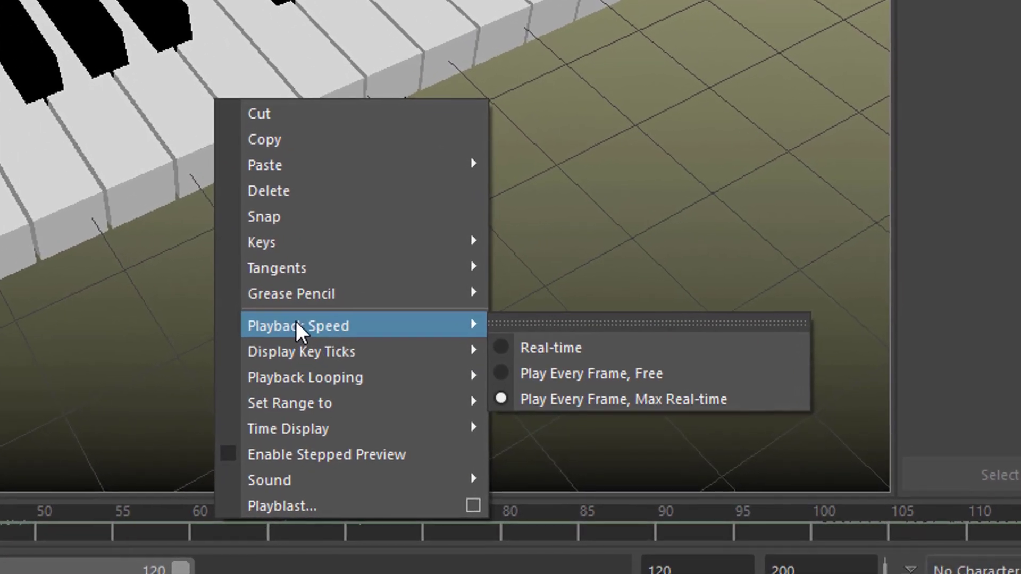
pyautogui.moveTo(452, 361)
pyautogui.moveTo(462, 322)
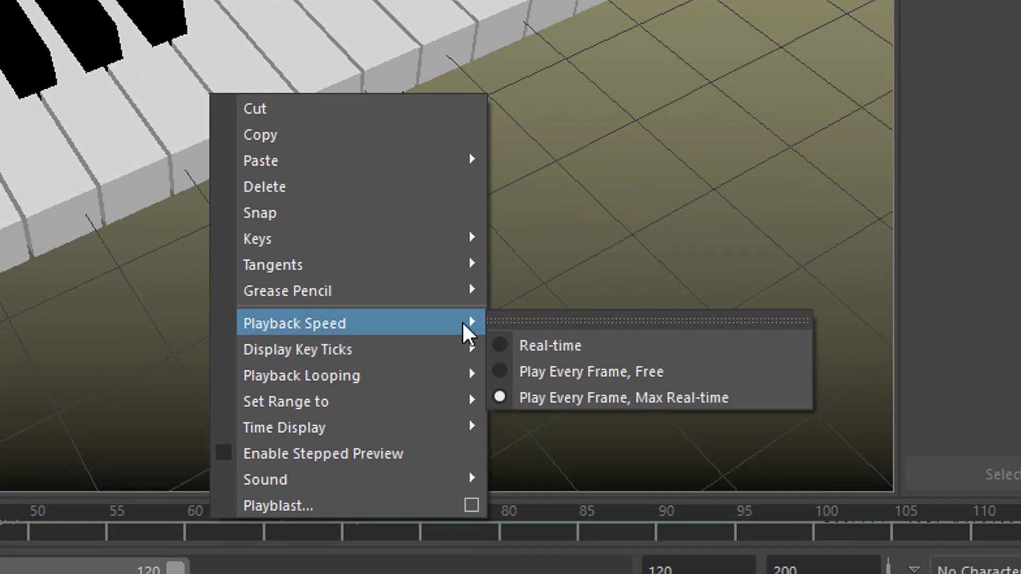
pyautogui.click(703, 348)
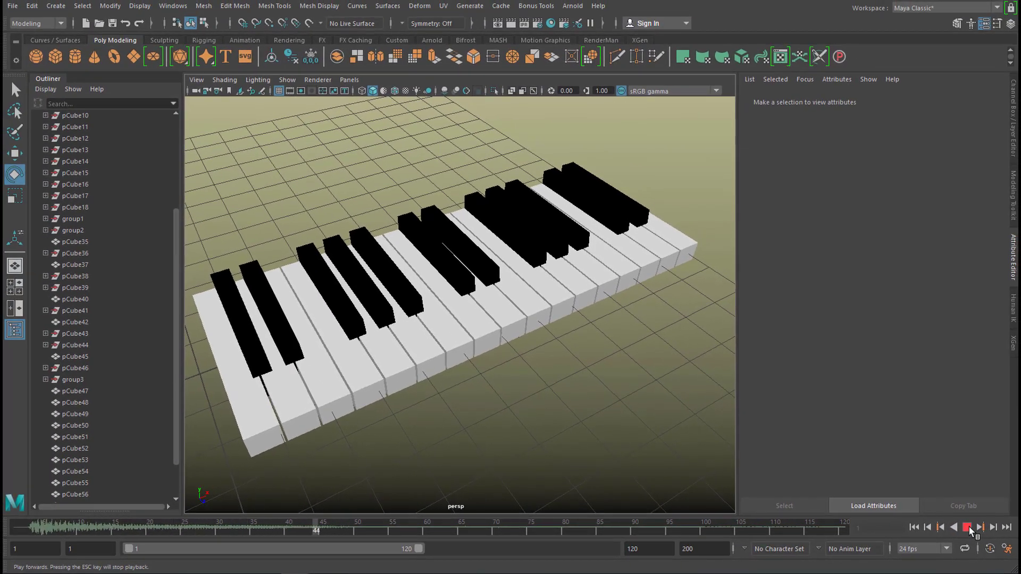
pyautogui.click(968, 527)
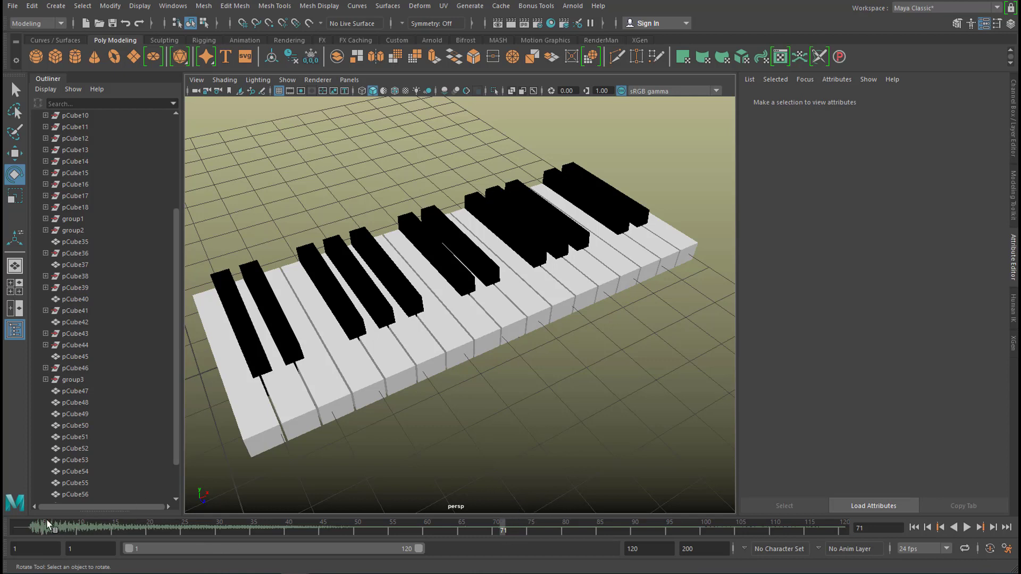
# Step: Open the preferences and examine the Sound settings for waveform display and repeat on hold
pyautogui.click(176, 6)
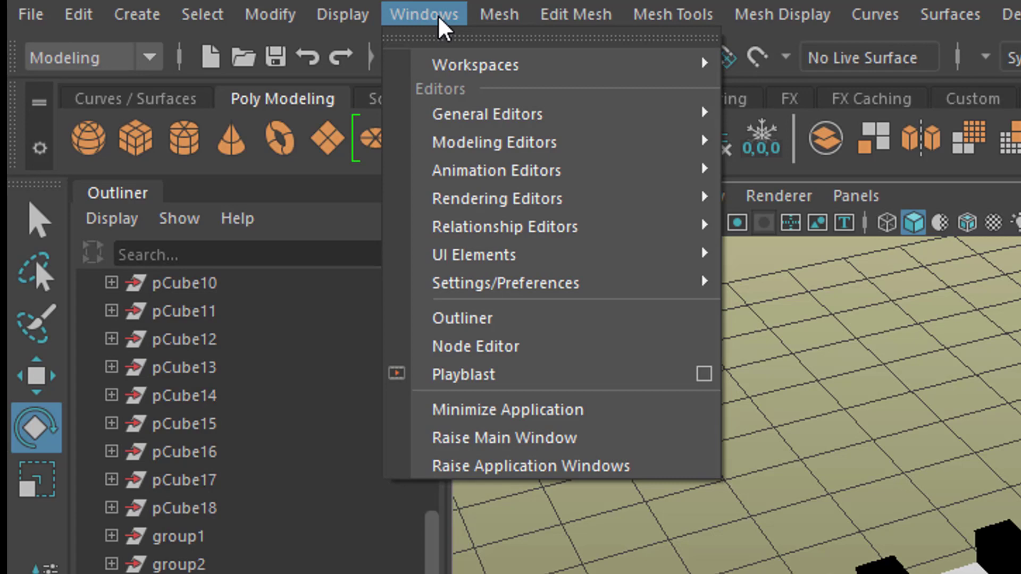
pyautogui.moveTo(508, 286)
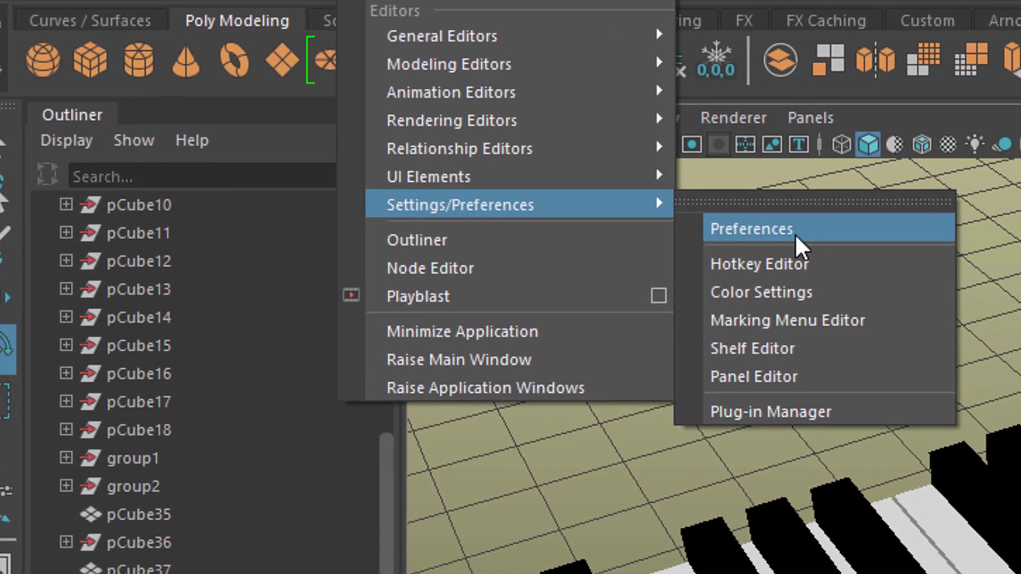
pyautogui.click(799, 238)
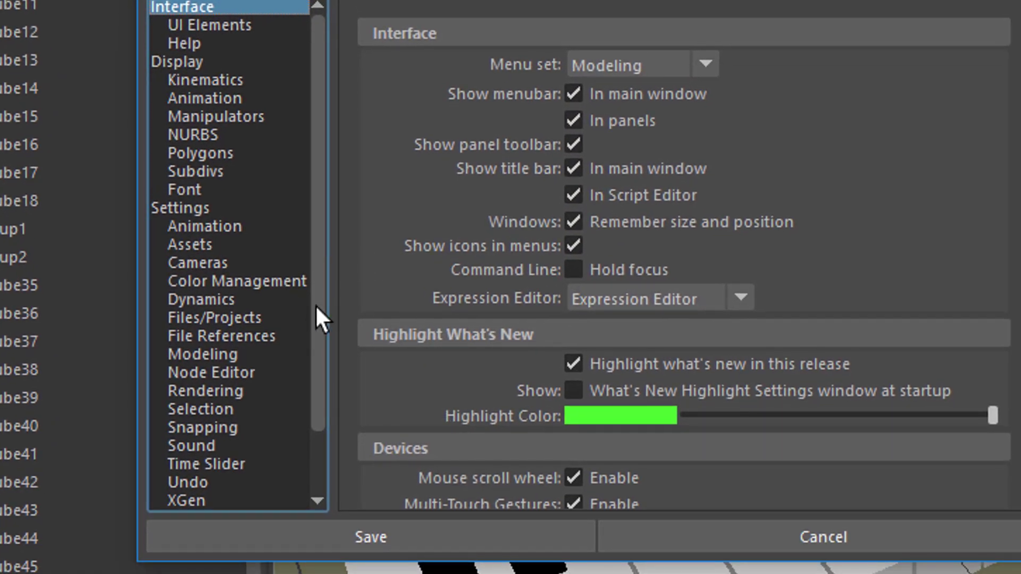
pyautogui.moveTo(316, 307); pyautogui.dragTo(316, 384)
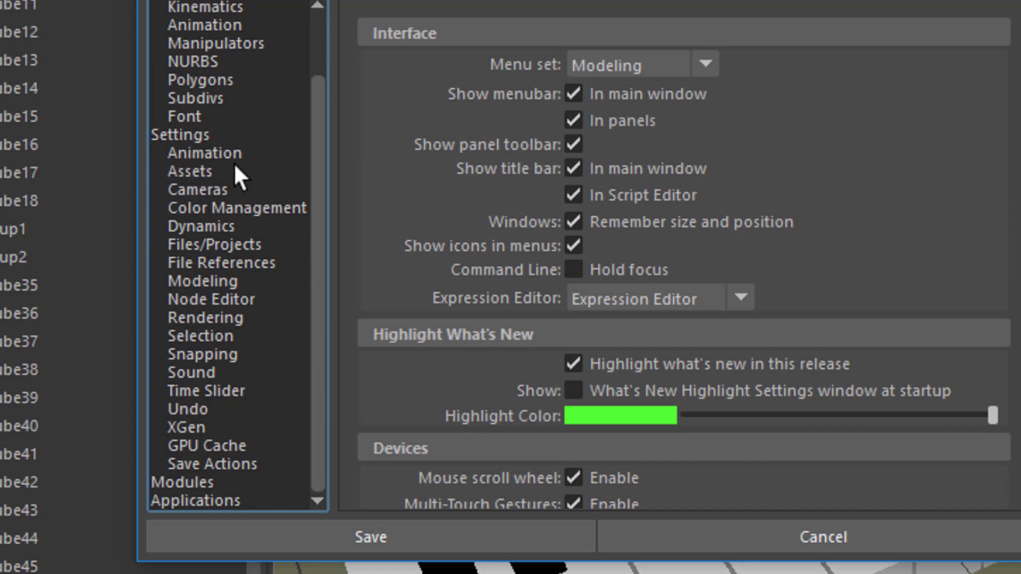
pyautogui.click(207, 372)
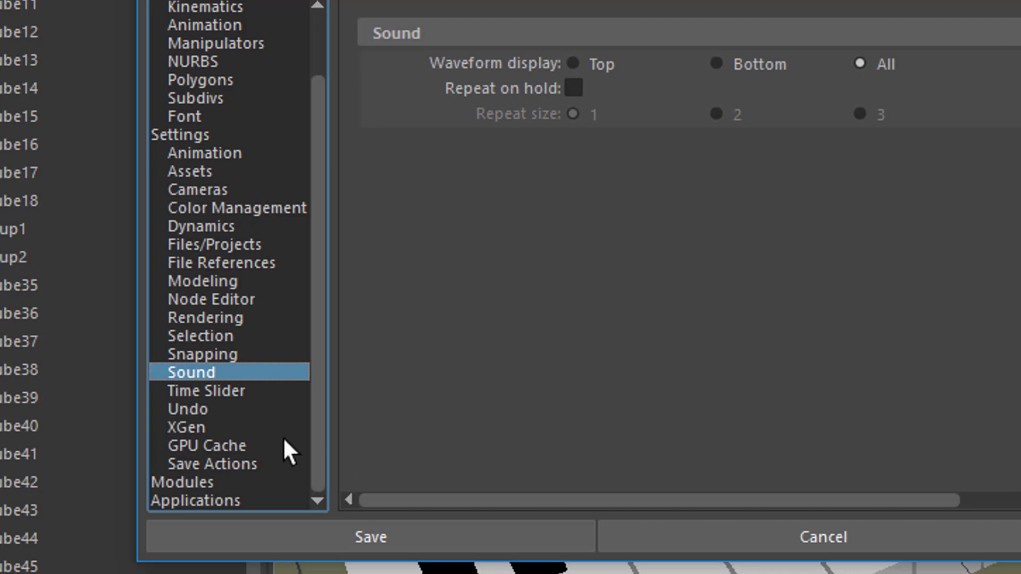
pyautogui.click(212, 393)
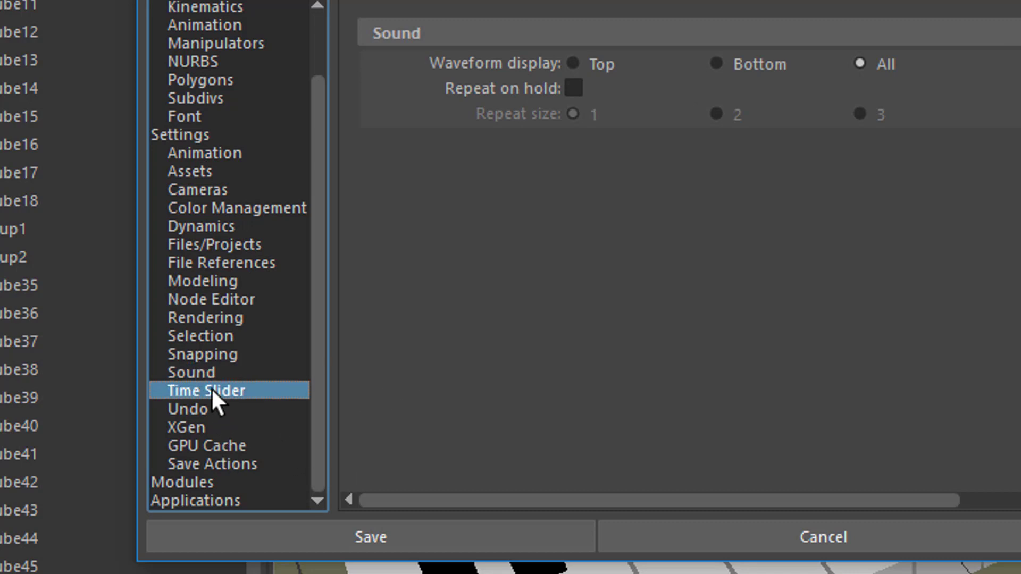
pyautogui.click(213, 375)
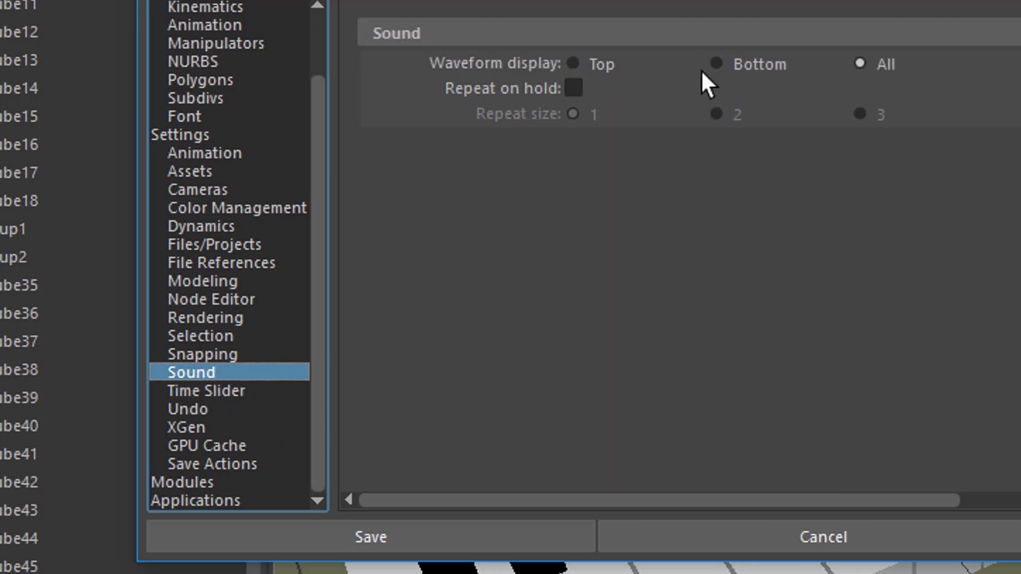
# Step: Try a 4x time slider height, settle on 2x, close the preferences and replay the sound from the first frame
pyautogui.click(235, 403)
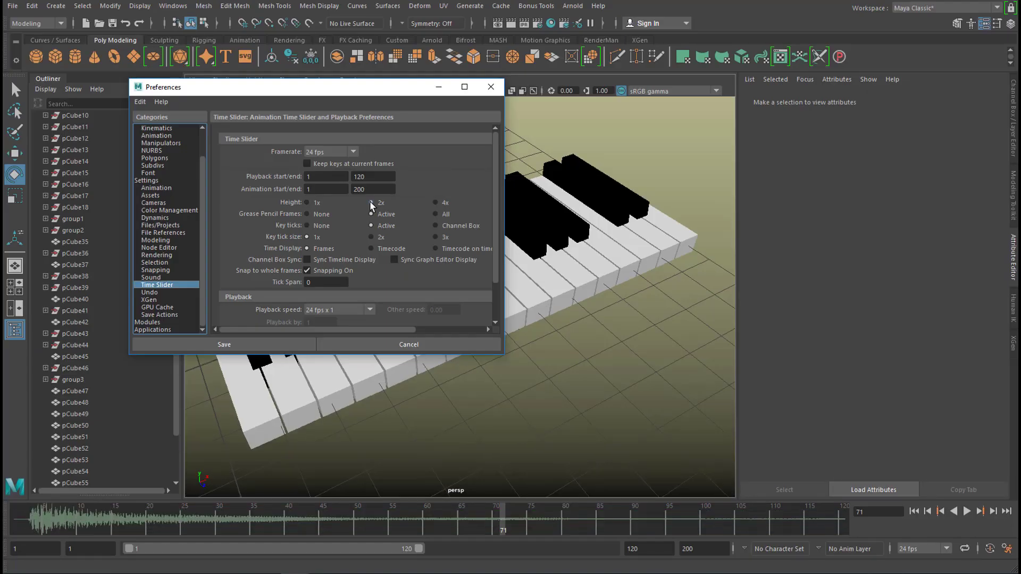
pyautogui.click(436, 203)
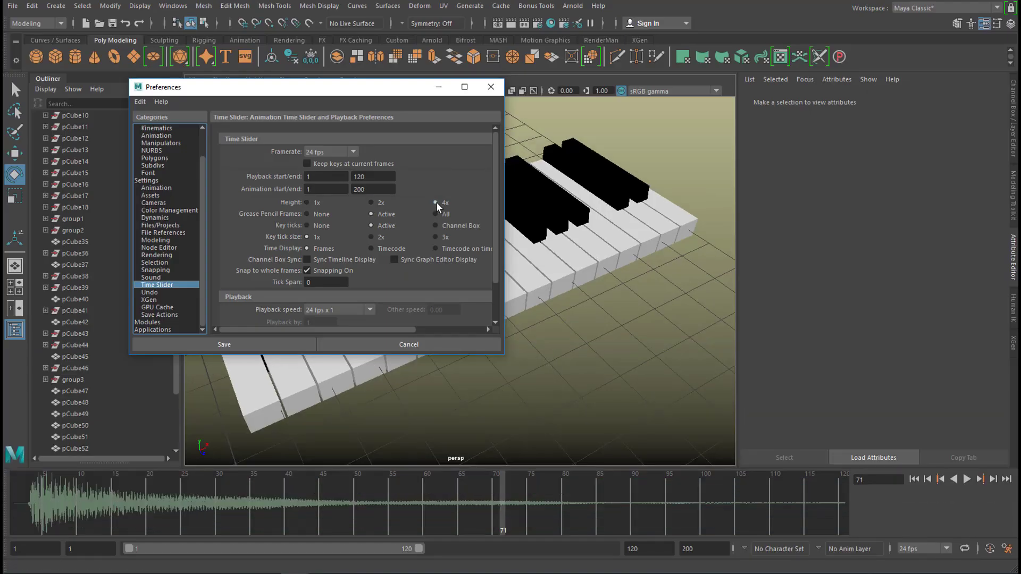
pyautogui.click(371, 204)
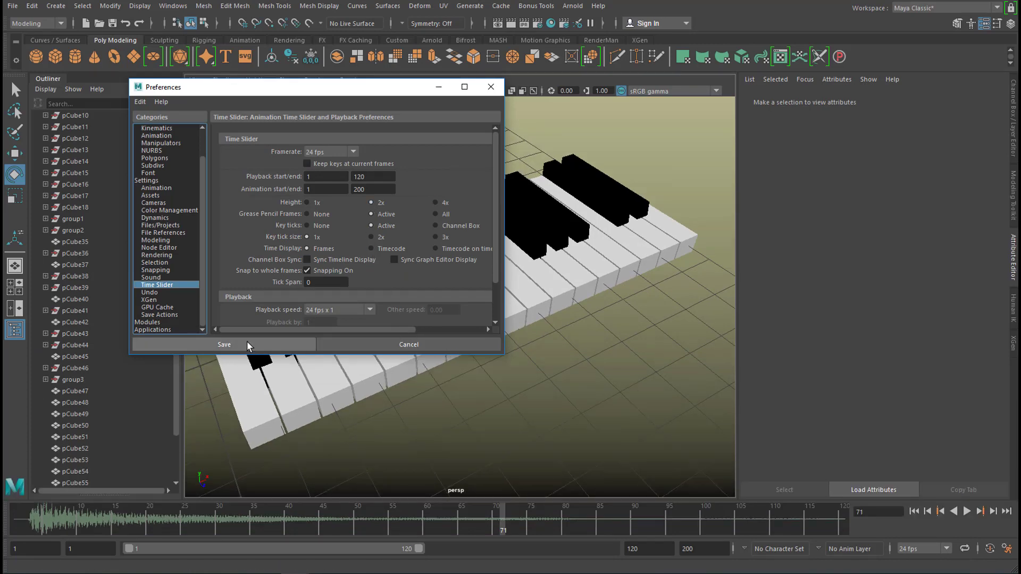
pyautogui.click(432, 345)
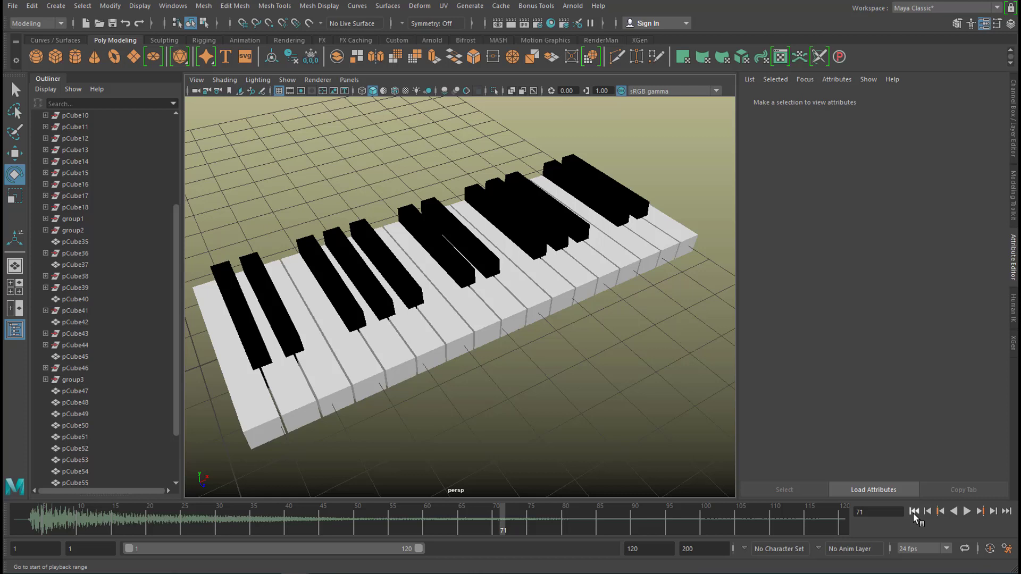
pyautogui.click(914, 513)
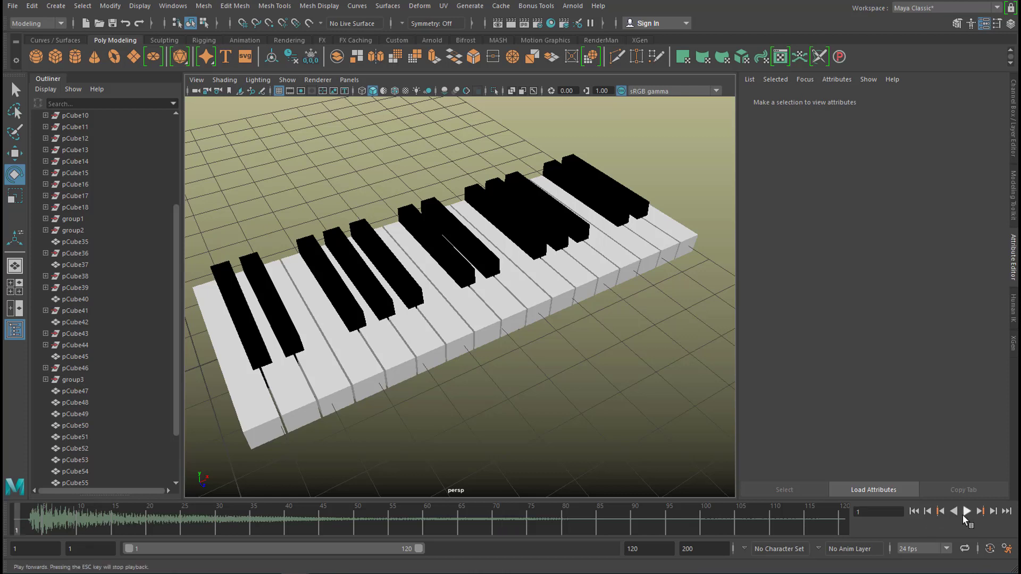
pyautogui.click(966, 512)
# Step: Open the attributes of the gMinorChord sound and set its Offset to 80
pyautogui.rightClick(500, 517)
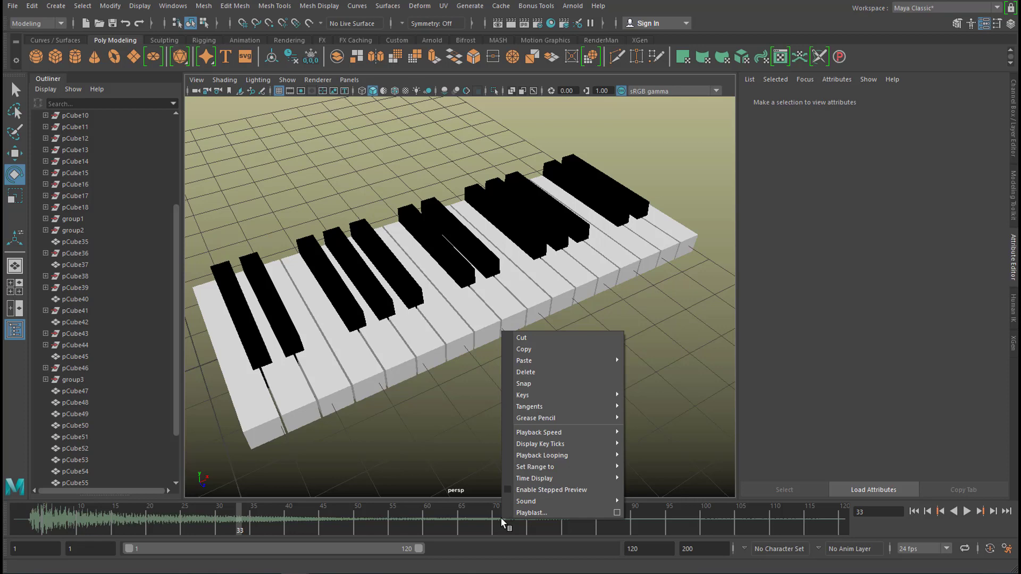
pyautogui.moveTo(536, 502)
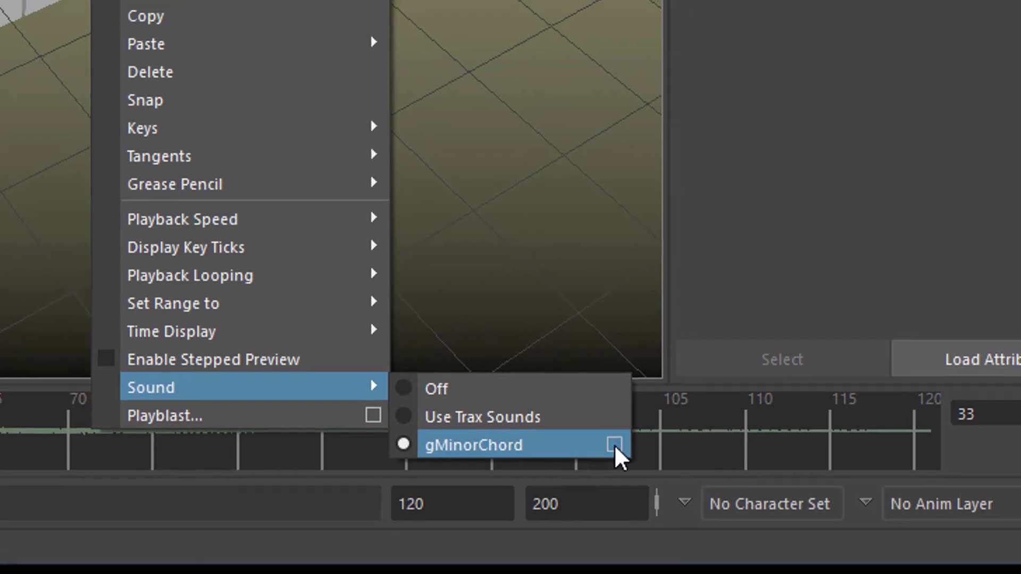
pyautogui.click(631, 420)
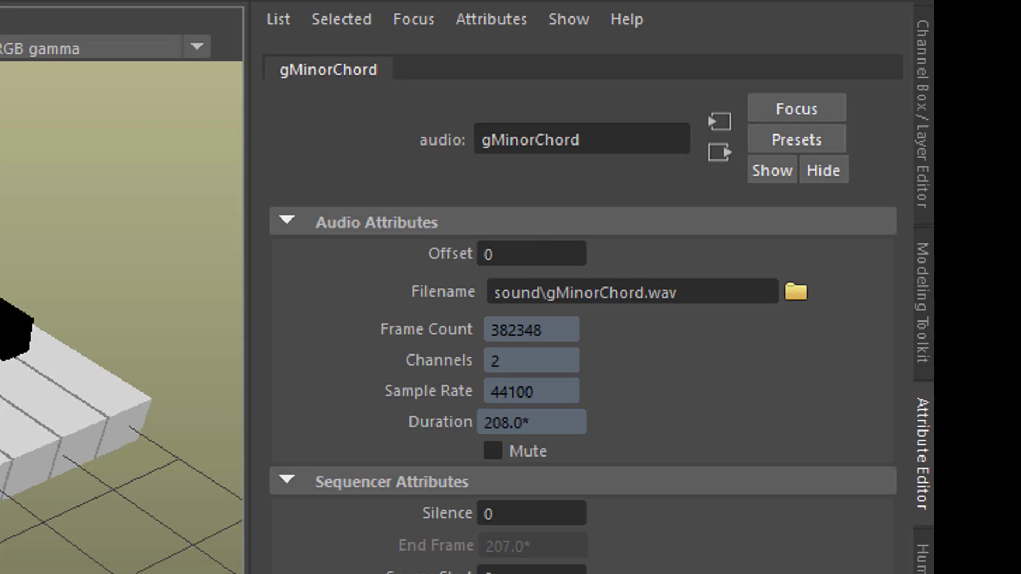
pyautogui.click(538, 255)
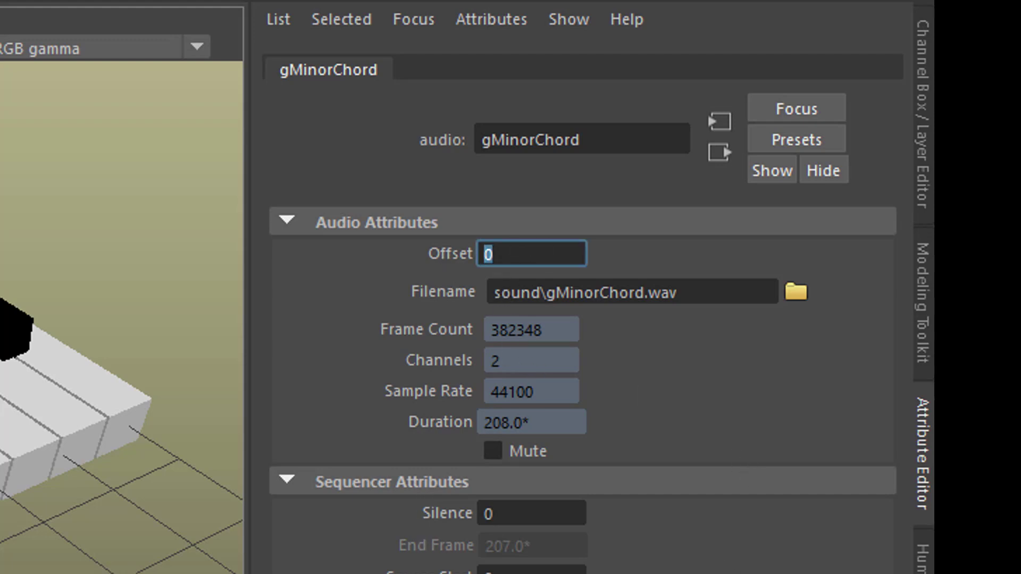
pyautogui.write('80')
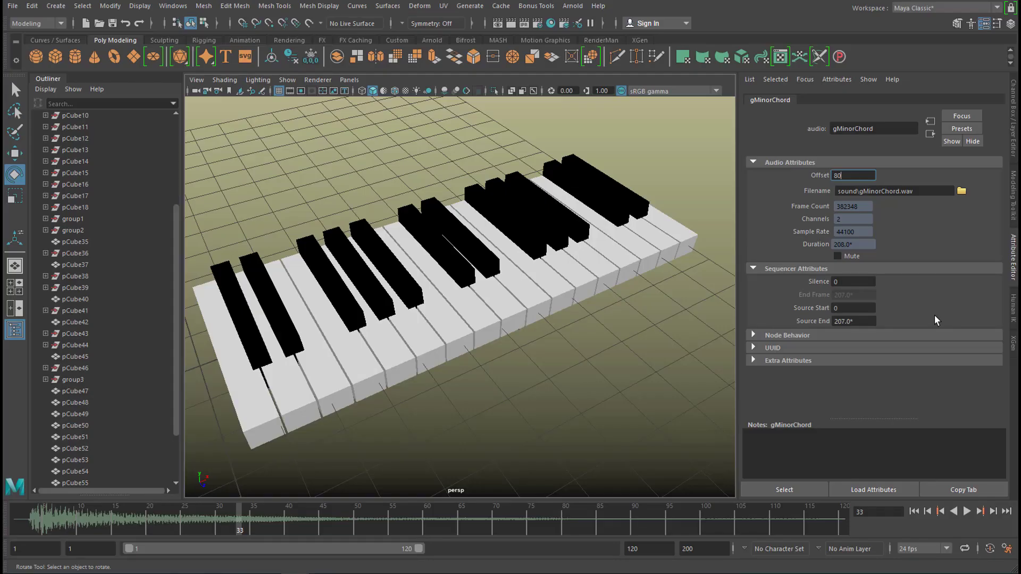
pyautogui.press('Return')
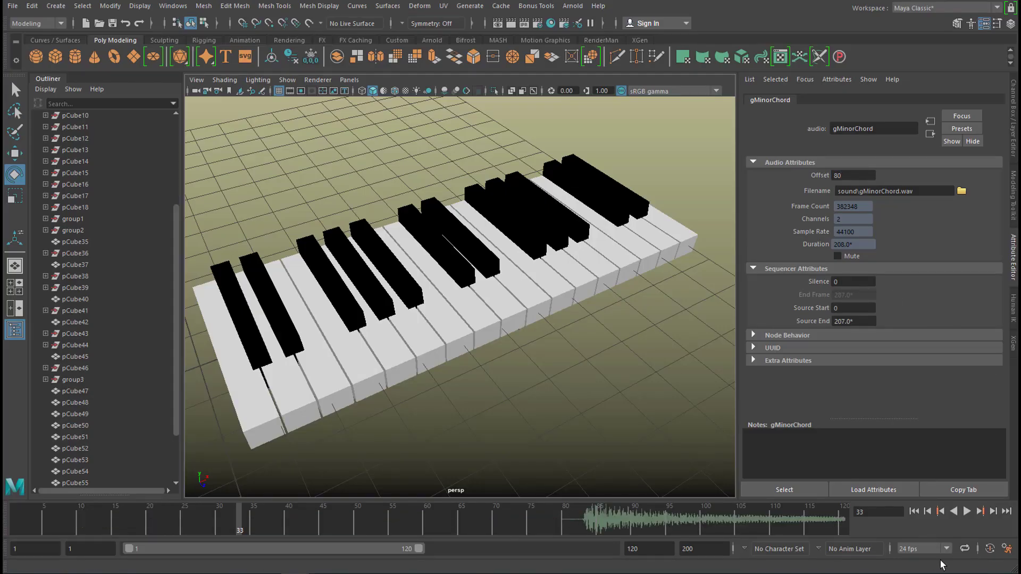
# Step: Play the timeline from the first frame to check the offset sound and stop playback
pyautogui.click(914, 511)
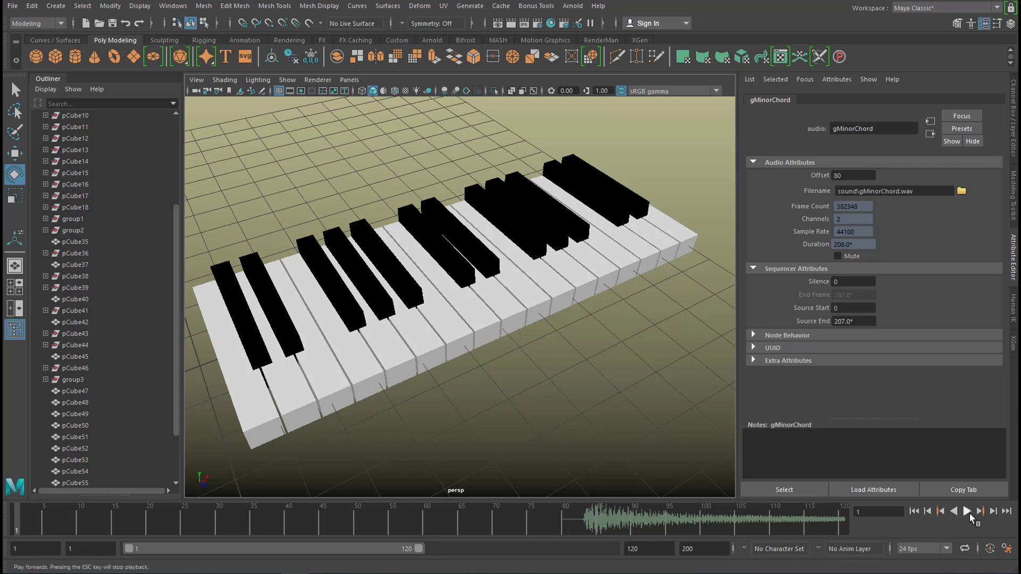
pyautogui.click(968, 512)
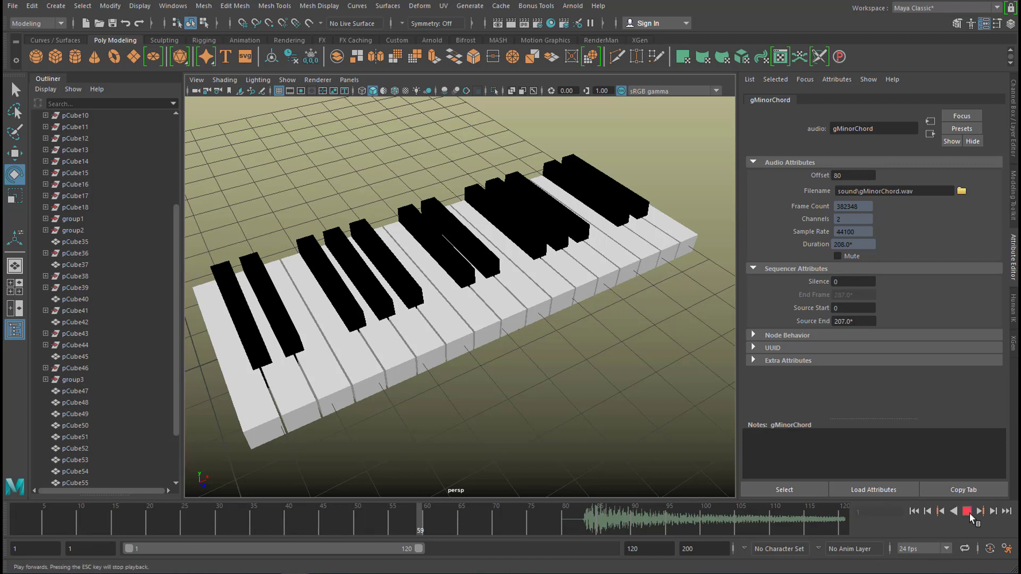
pyautogui.click(967, 512)
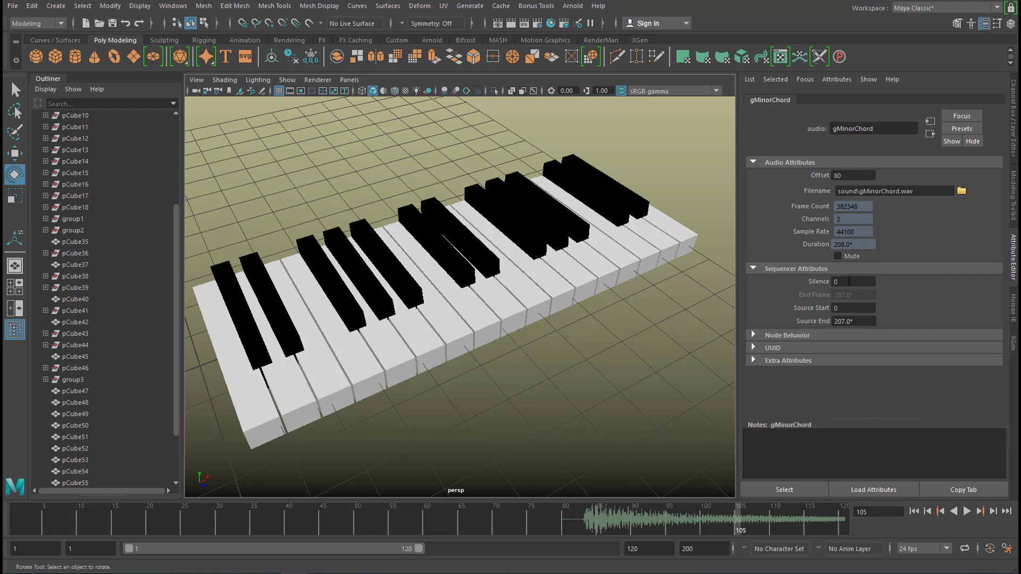
pyautogui.moveTo(849, 282); pyautogui.dragTo(824, 280)
pyautogui.press('Return')
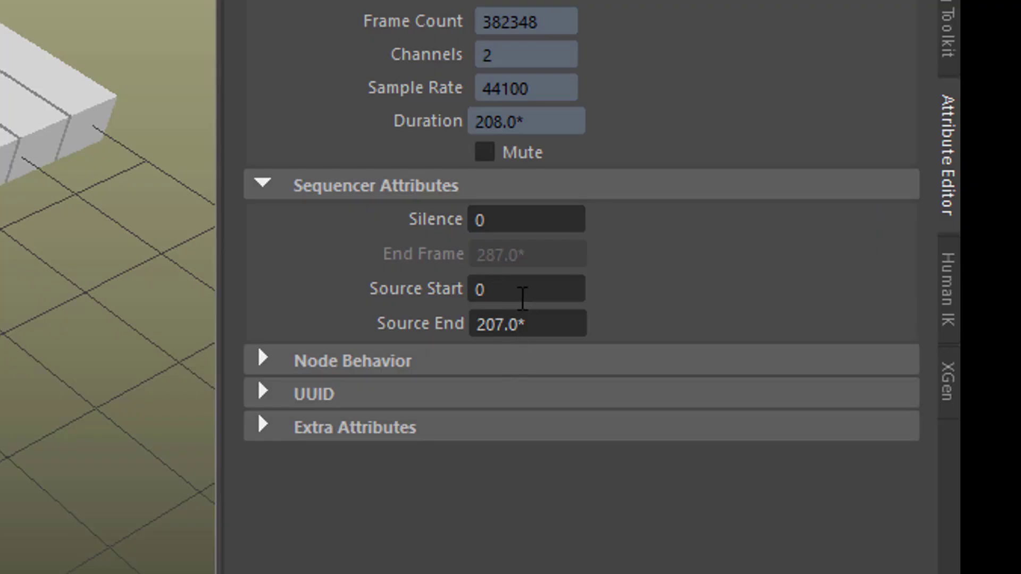
# Step: Try a Source Start of 4 for the gMinorChord sound and play the timeline from frame 68 to check it
pyautogui.click(518, 298)
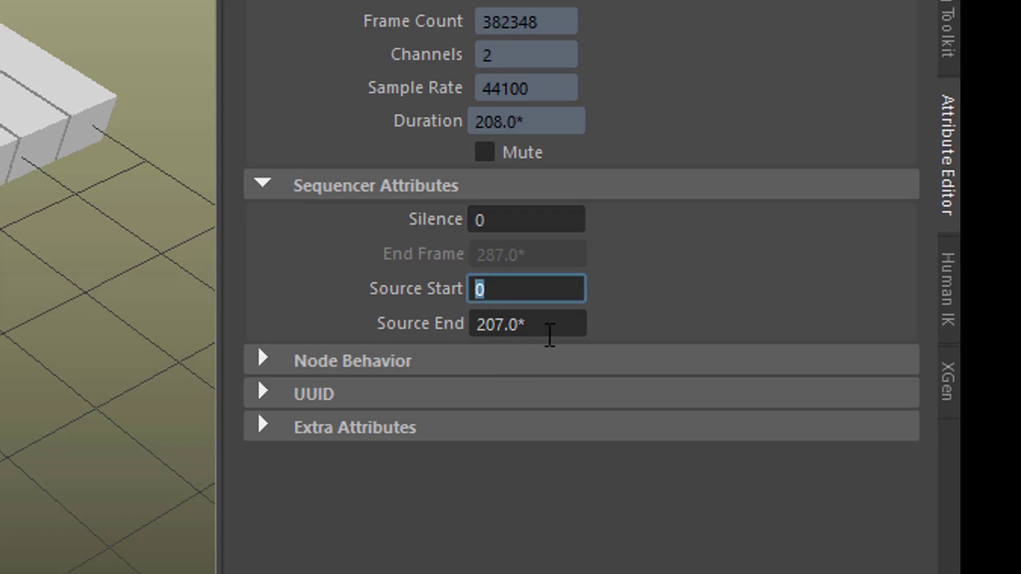
pyautogui.write('4')
pyautogui.press('Return')
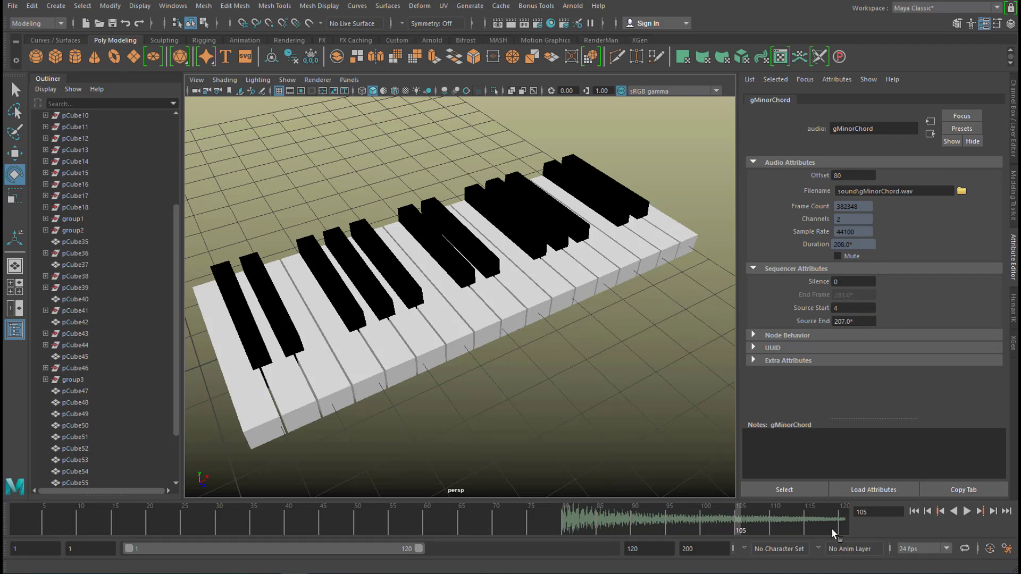
pyautogui.click(478, 527)
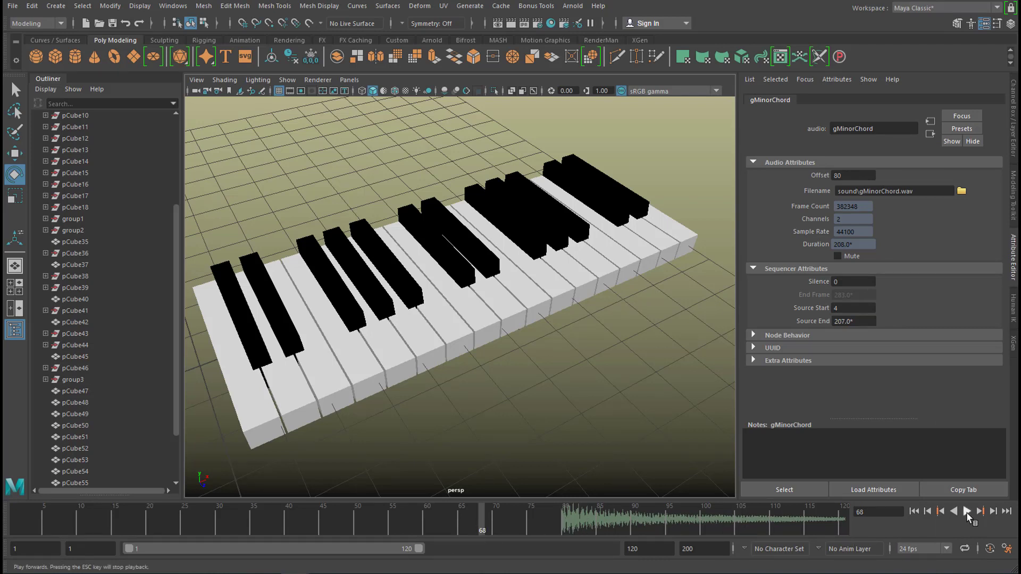
pyautogui.click(965, 512)
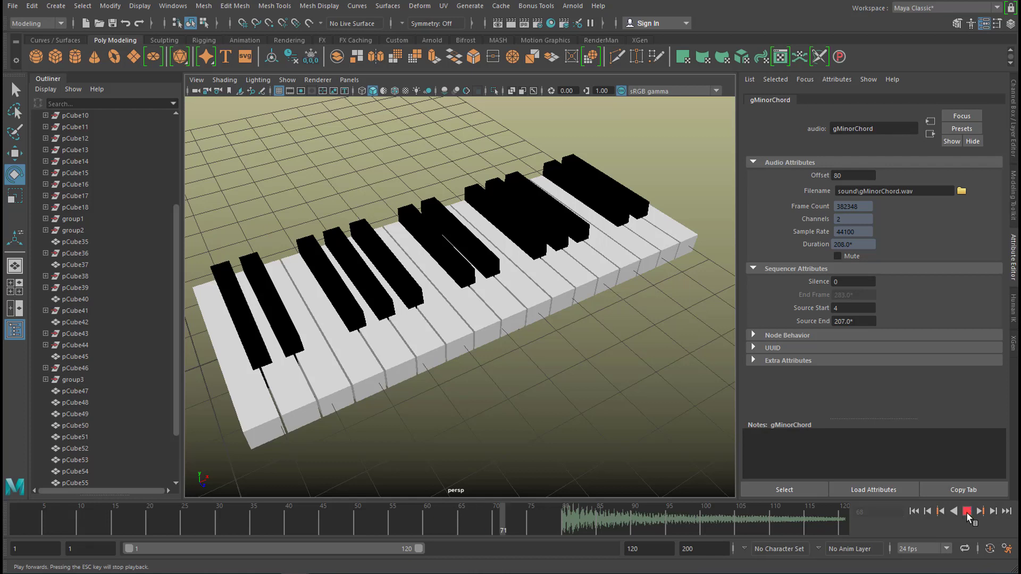
pyautogui.click(966, 512)
pyautogui.click(966, 512)
pyautogui.click(965, 512)
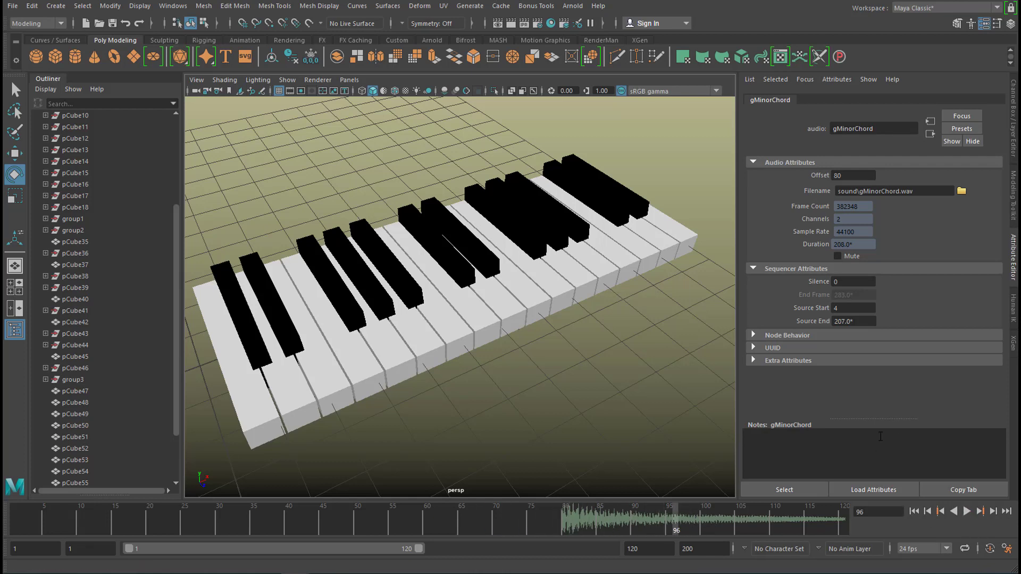
# Step: Reset the gMinorChord sound's Source Start to 0
pyautogui.click(846, 308)
pyautogui.write('0')
pyautogui.press('Return')
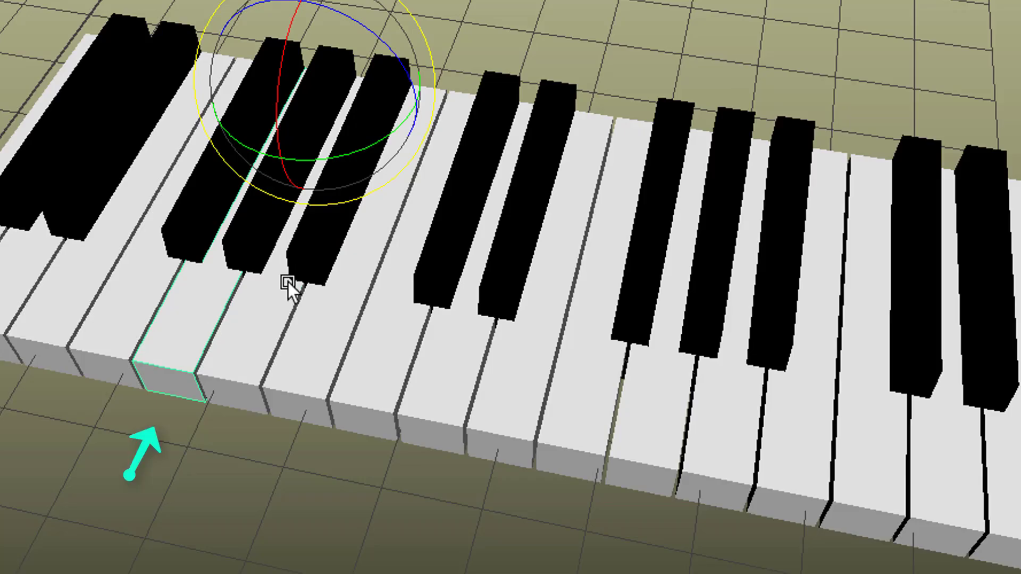
# Step: Add the black key and second white key of the G minor chord to the selection and keyframe their Rotate X at frame 80
pyautogui.press('q')
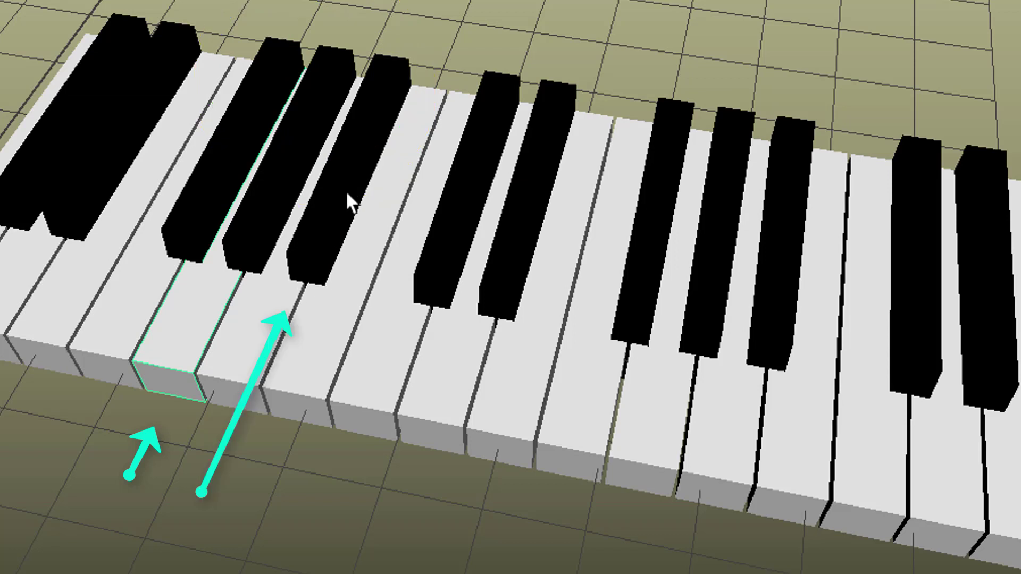
pyautogui.keyDown('shift'); pyautogui.click(347, 193); pyautogui.keyUp('shift')
pyautogui.keyDown('shift'); pyautogui.click(446, 371); pyautogui.keyUp('shift')
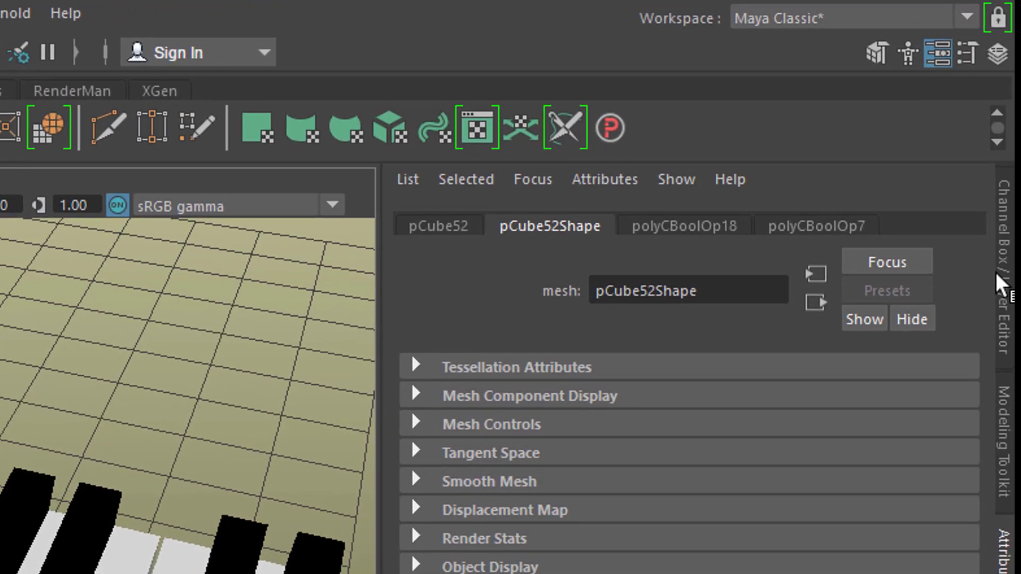
pyautogui.click(998, 264)
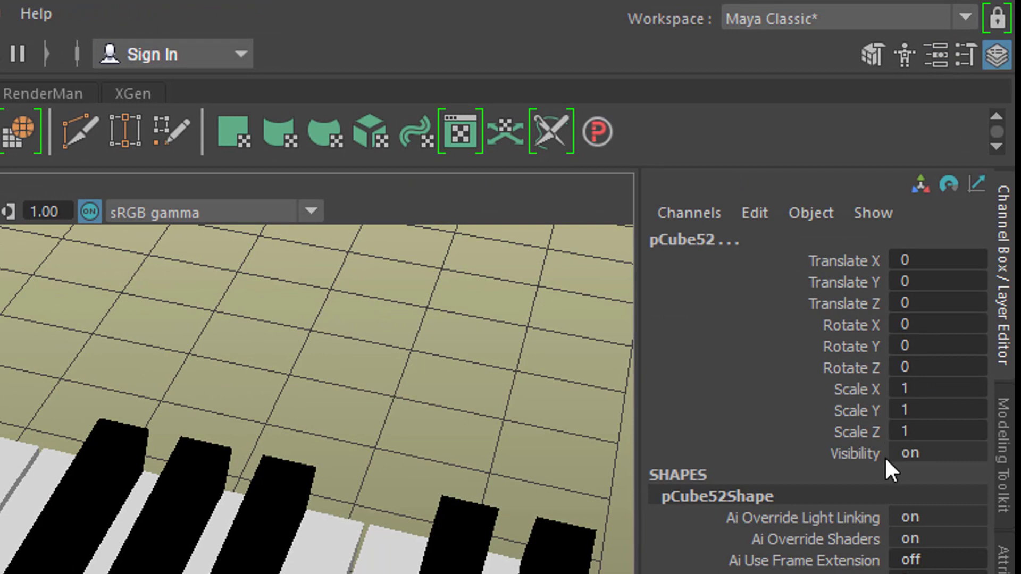
pyautogui.click(931, 324)
pyautogui.click(862, 325)
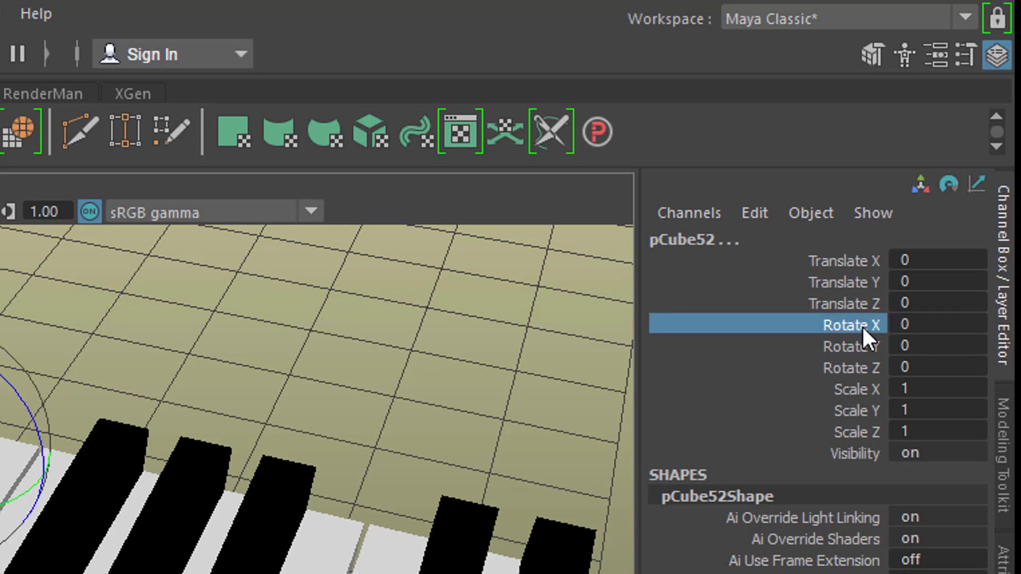
pyautogui.rightClick(863, 325)
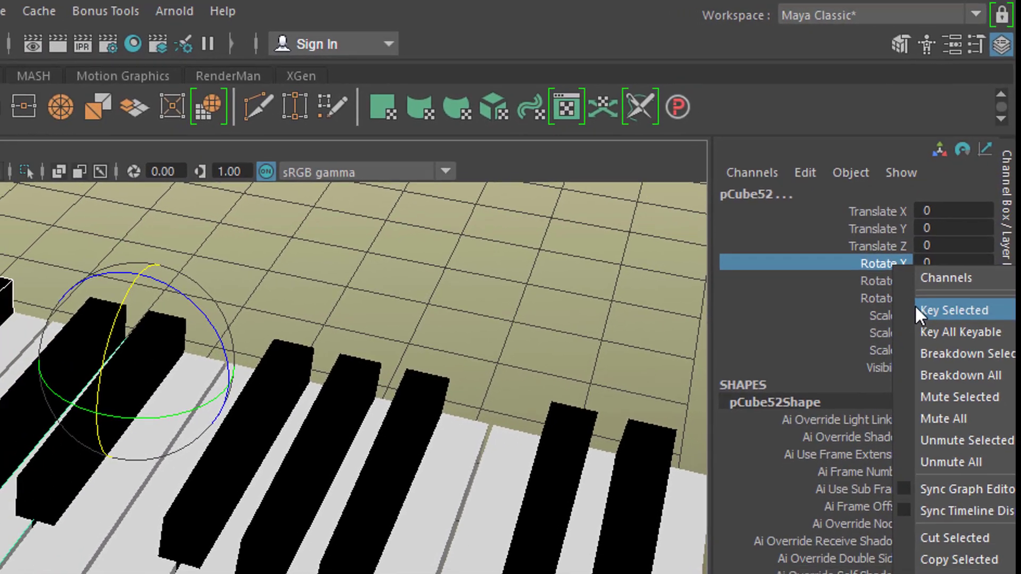
pyautogui.click(917, 310)
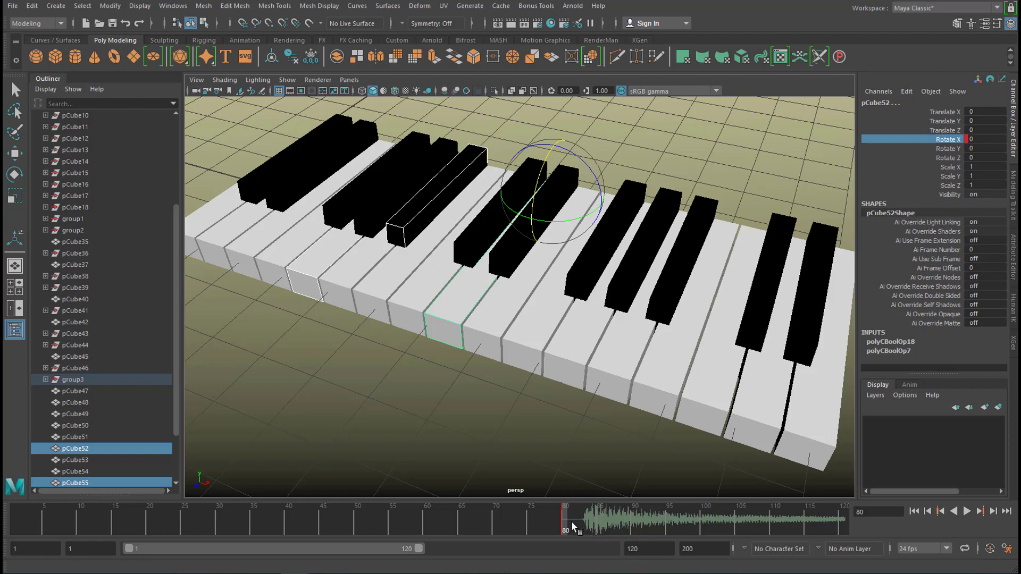
# Step: At frame 83, rotate the three chord keys down to a Rotate X of about 6.3 and keyframe the channel
pyautogui.moveTo(571, 521); pyautogui.dragTo(586, 522)
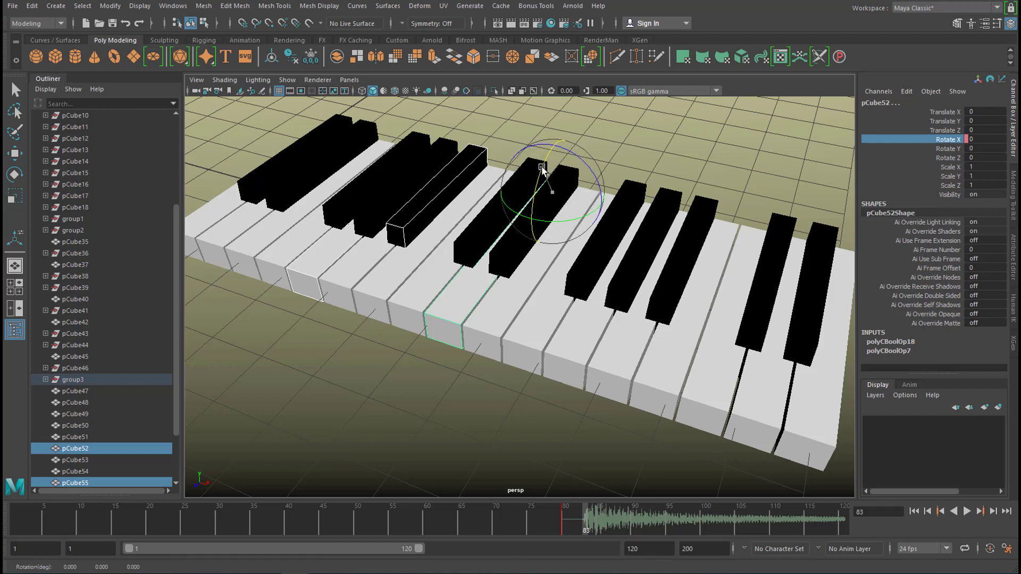
pyautogui.moveTo(542, 168); pyautogui.dragTo(541, 173)
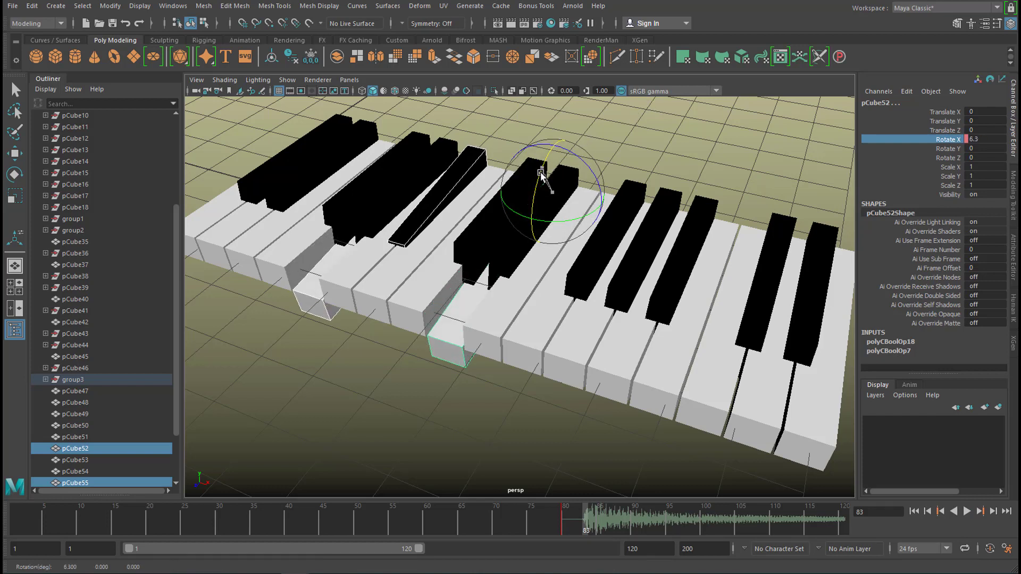
pyautogui.rightClick(954, 138)
pyautogui.click(965, 161)
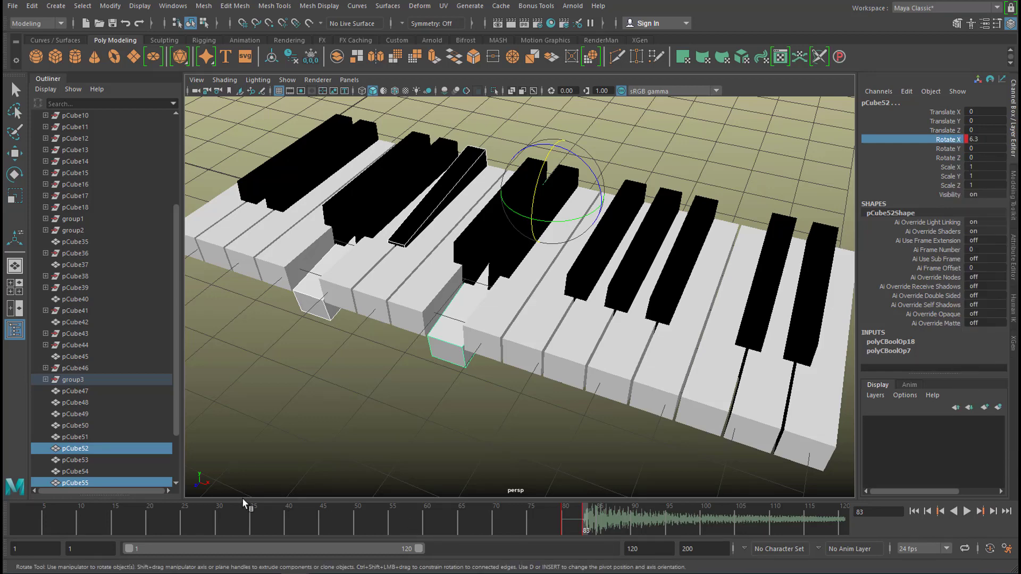
# Step: Play back the key press with the sound and extend the playback range to end at frame 200
pyautogui.click(967, 510)
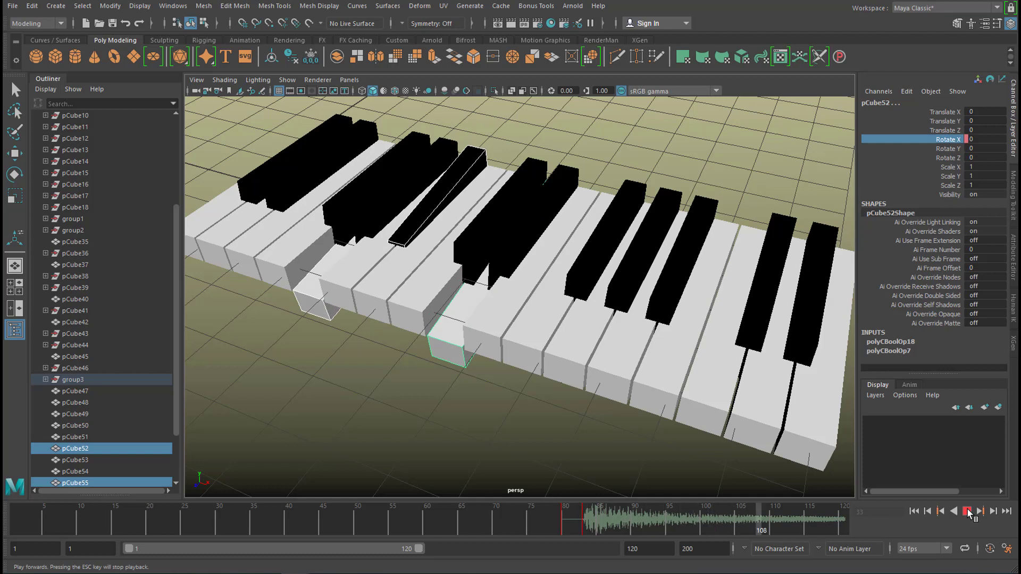
pyautogui.click(967, 511)
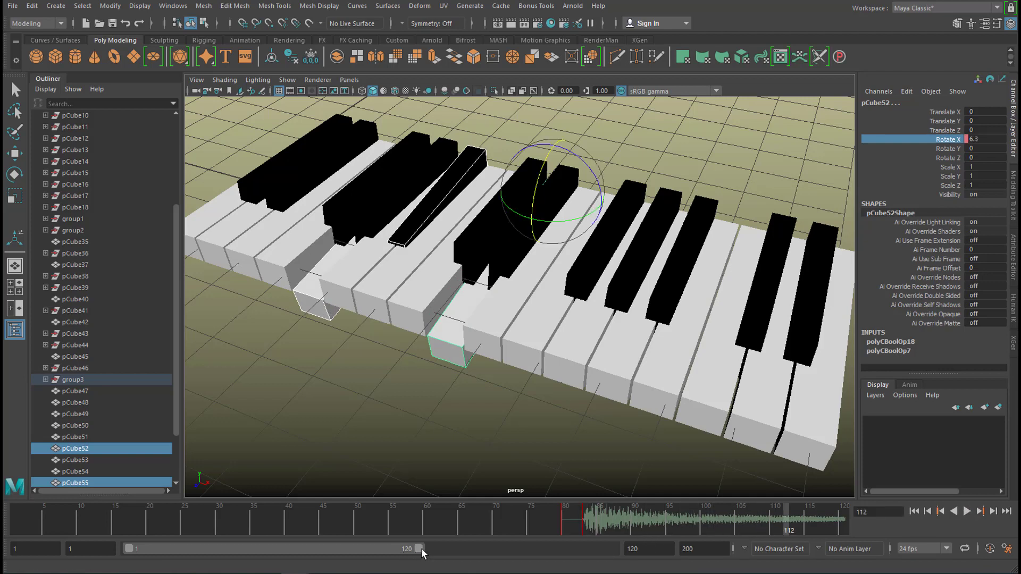
pyautogui.moveTo(421, 553); pyautogui.dragTo(761, 553)
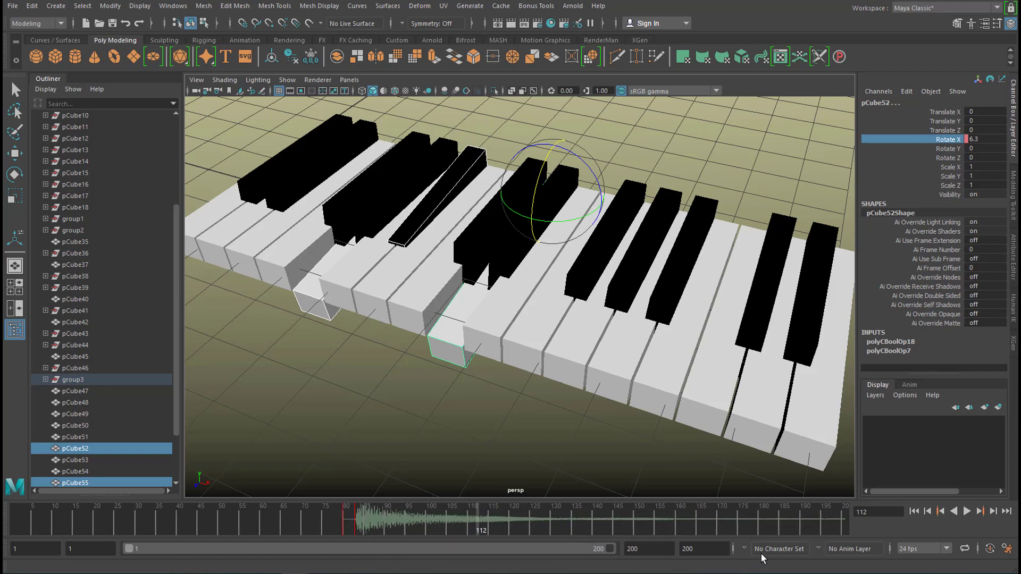
# Step: Play forward to frame 153 and keyframe the pressed chord keys' Rotate X there
pyautogui.click(969, 510)
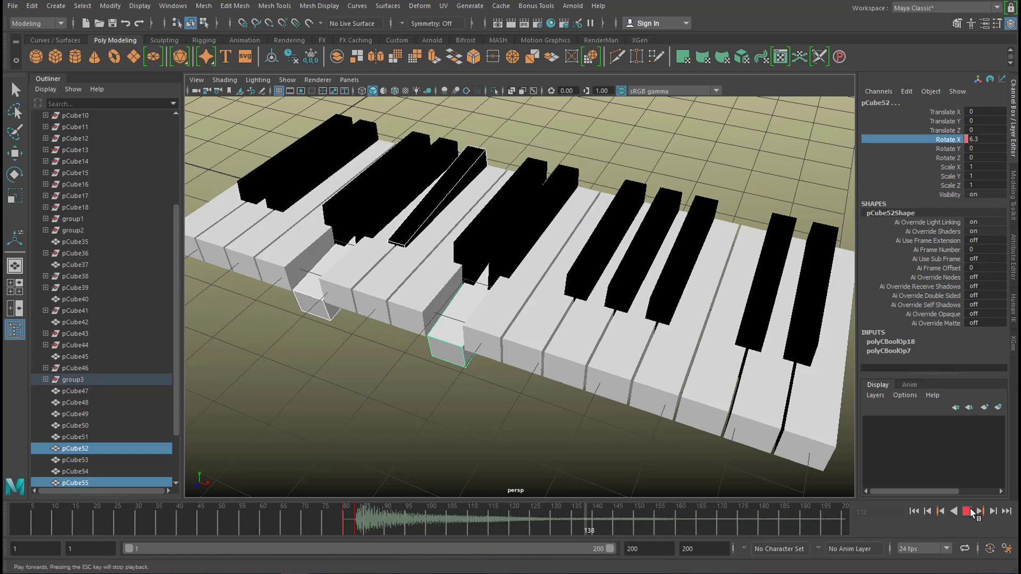
pyautogui.click(969, 510)
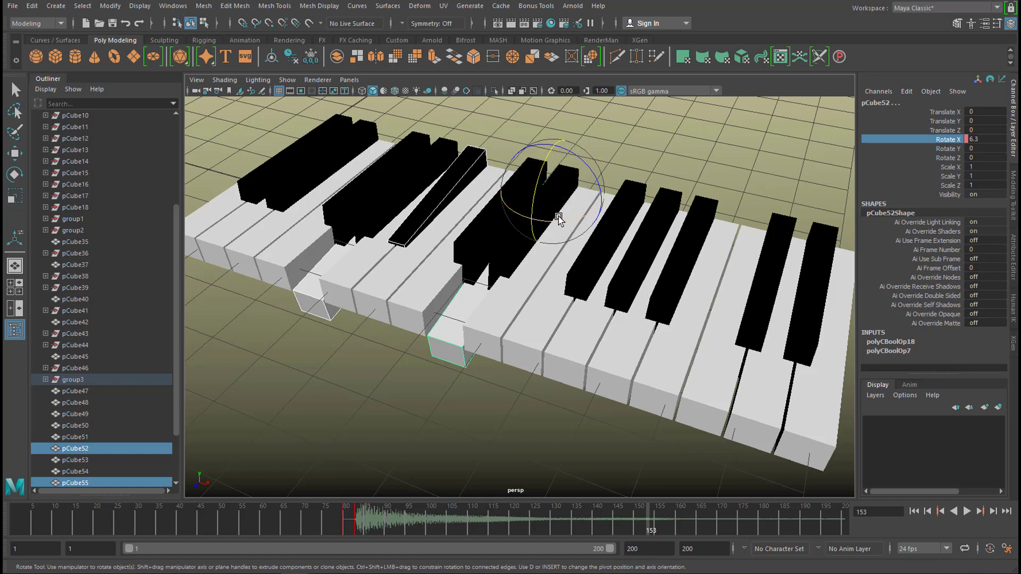
pyautogui.rightClick(940, 139)
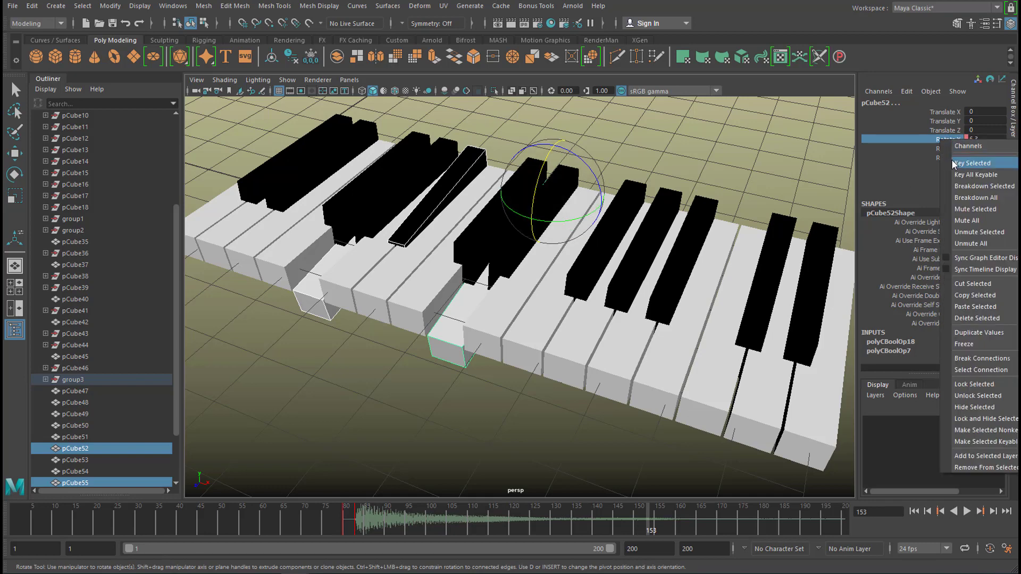
pyautogui.click(953, 161)
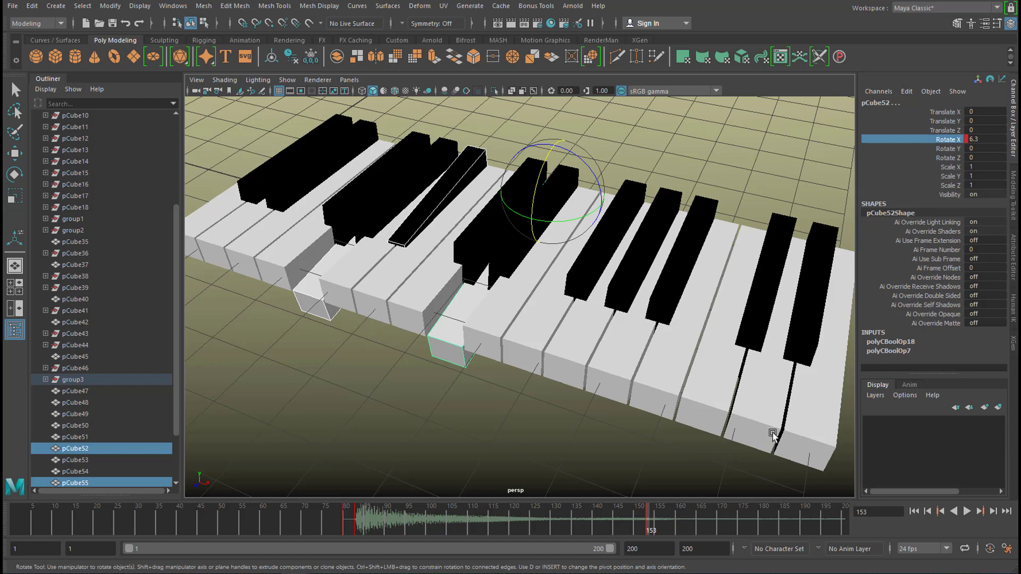
# Step: Advance to frame 186, set and keyframe the chord keys' Rotate X at 0, and play back the animation
pyautogui.click(967, 512)
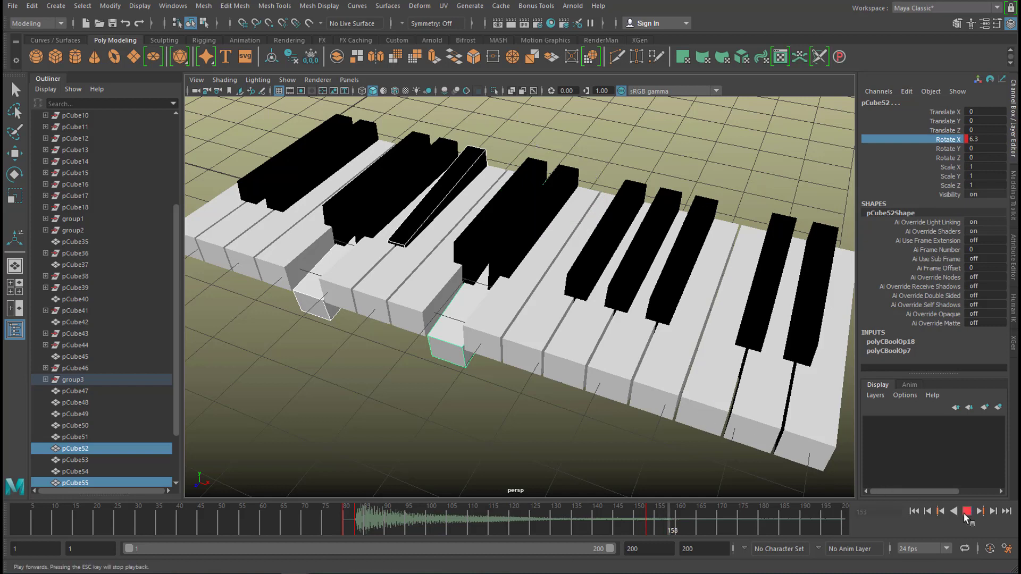
pyautogui.click(967, 512)
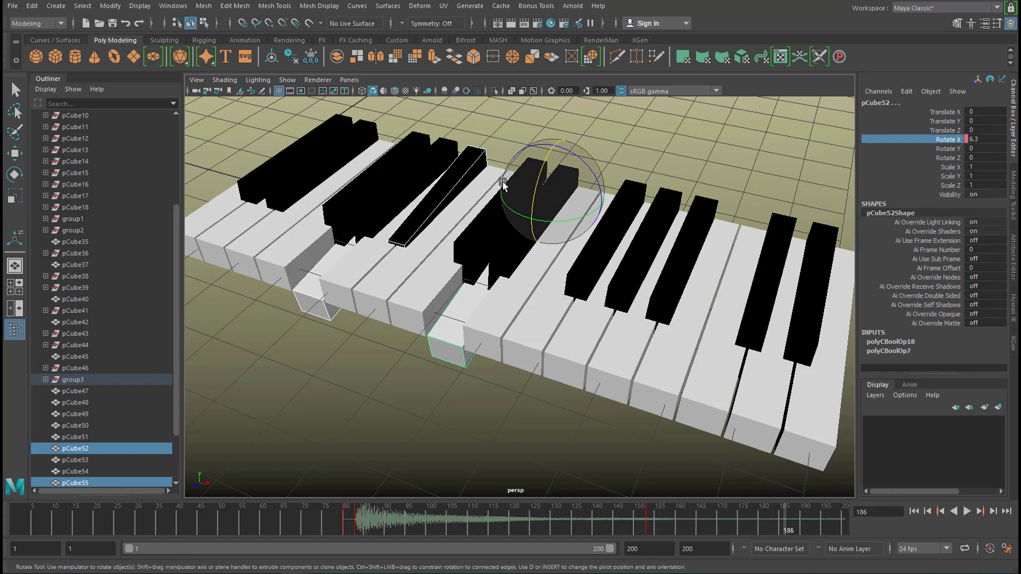
pyautogui.moveTo(536, 197); pyautogui.dragTo(541, 195)
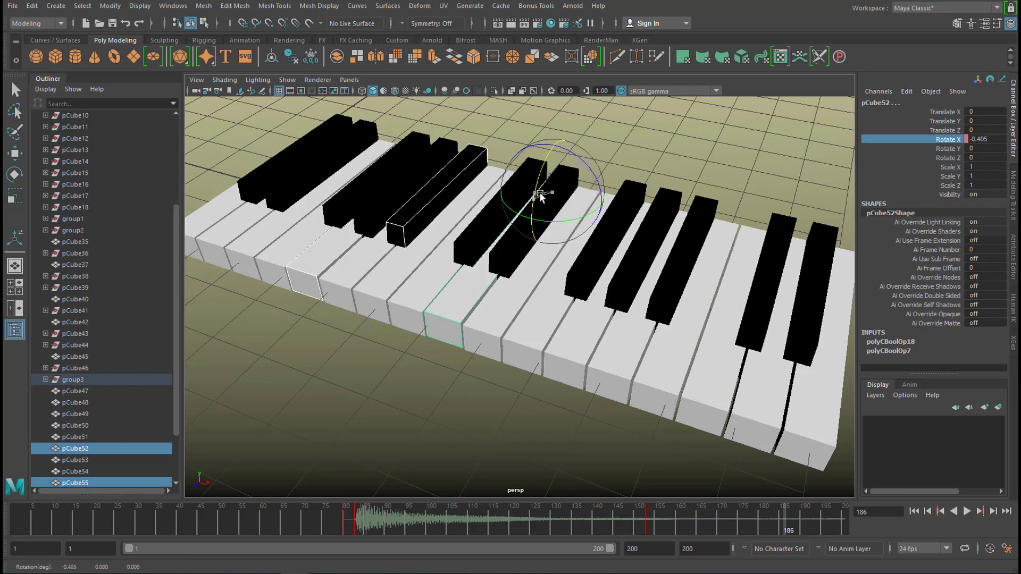
pyautogui.click(984, 139)
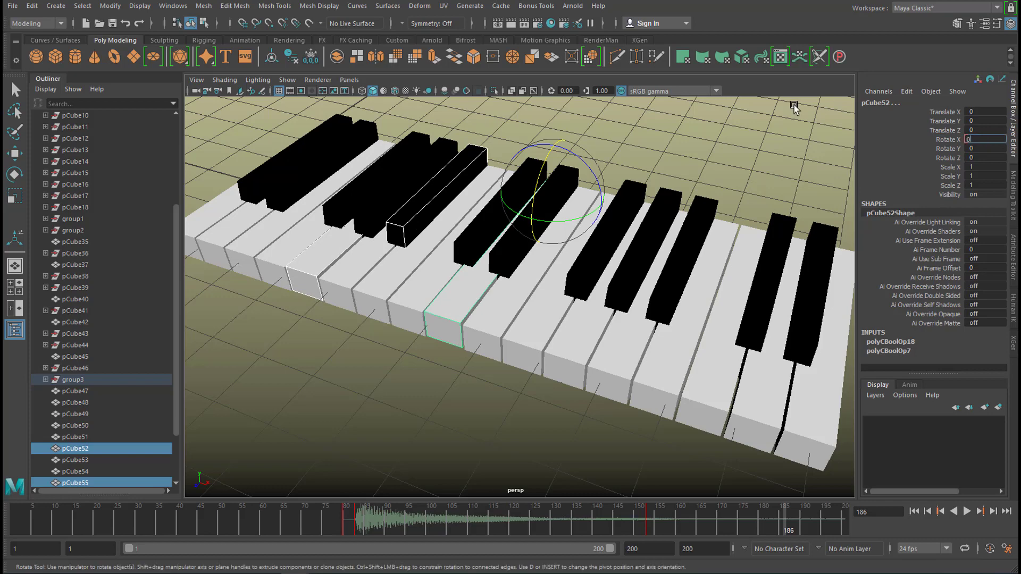
pyautogui.press('Return')
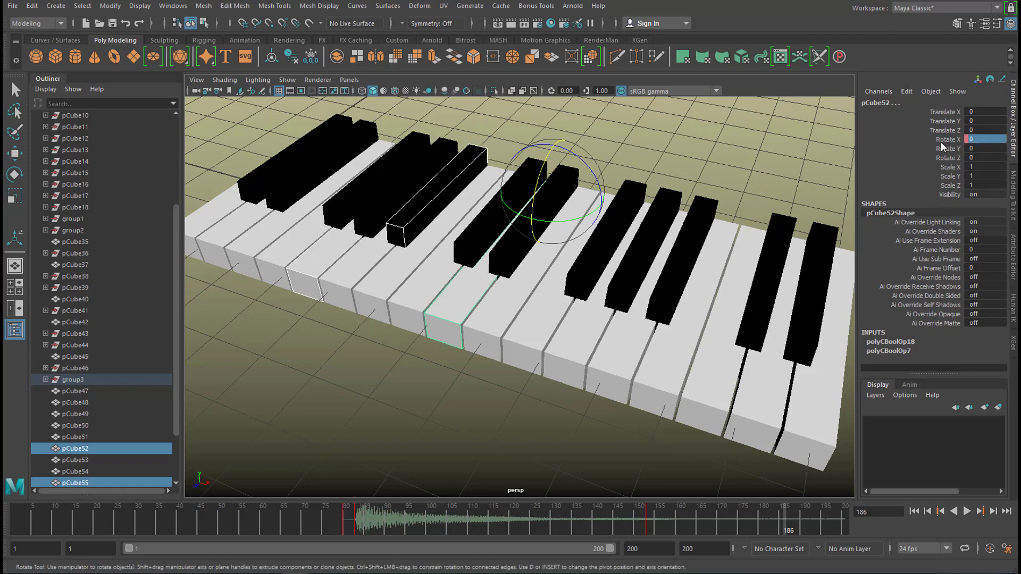
pyautogui.rightClick(941, 141)
pyautogui.click(954, 166)
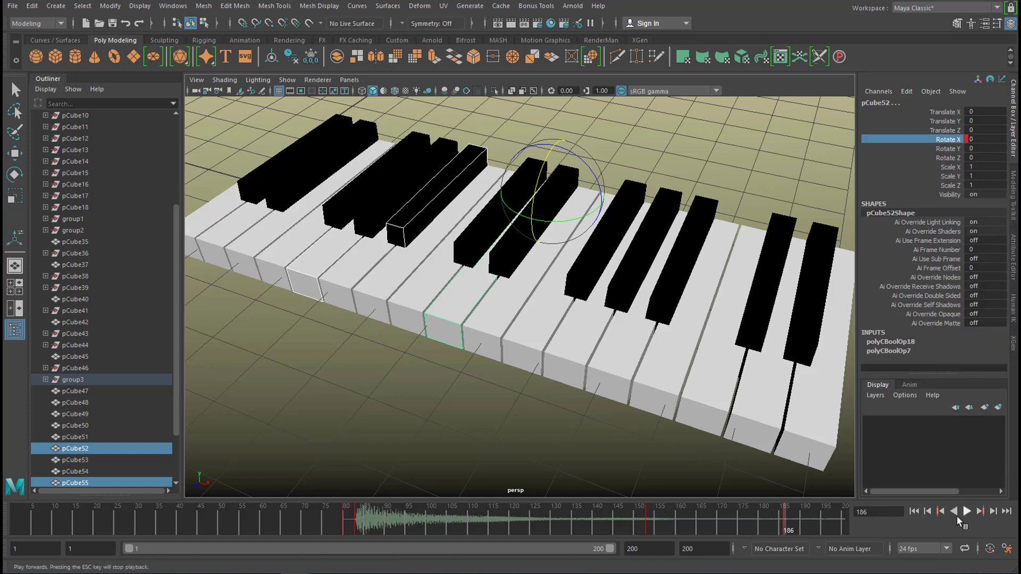
pyautogui.click(969, 511)
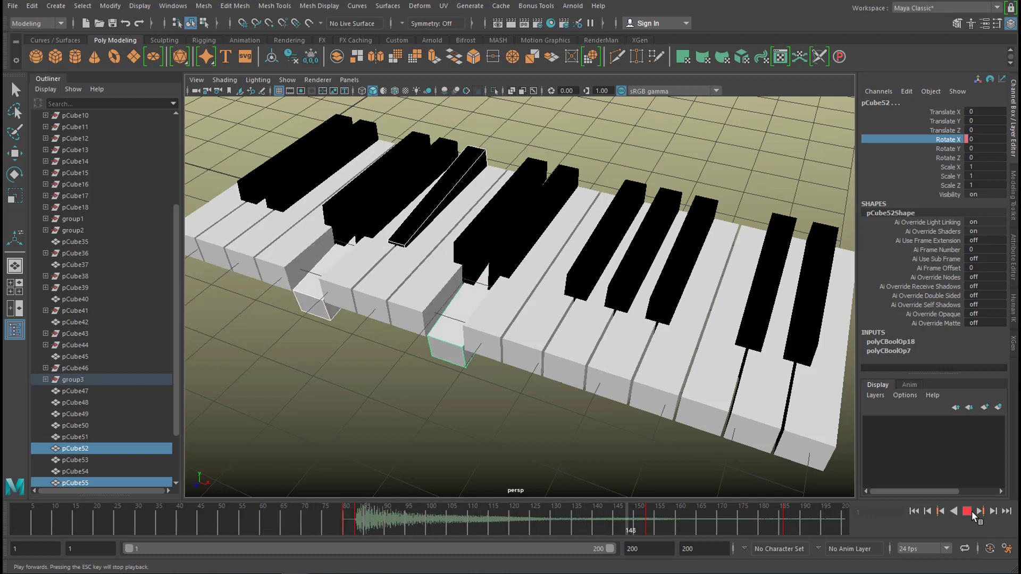
pyautogui.click(972, 512)
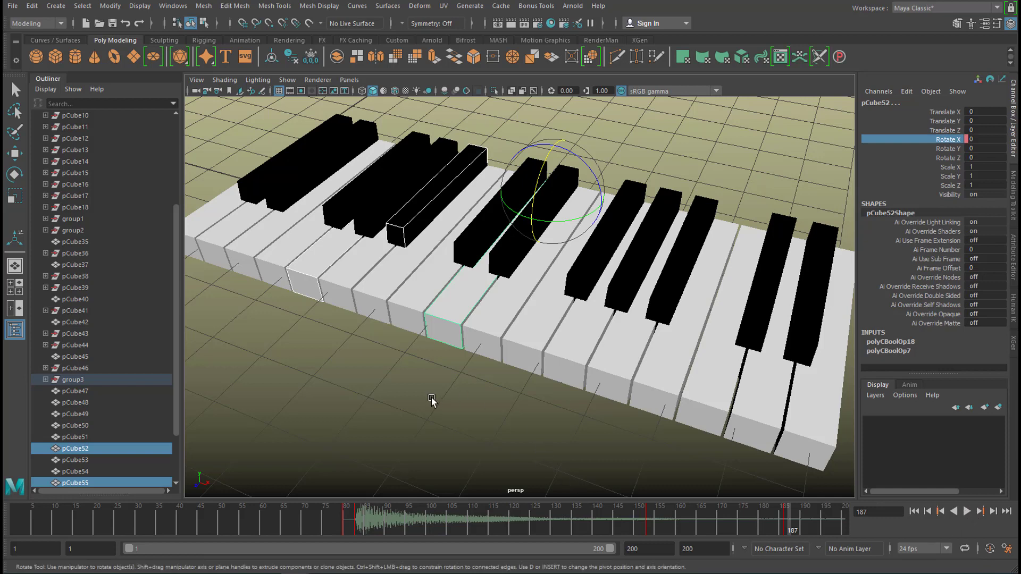
# Step: Select only the chord's black key and open the Graph Editor to show its Rotate X animation curve
pyautogui.click(458, 301)
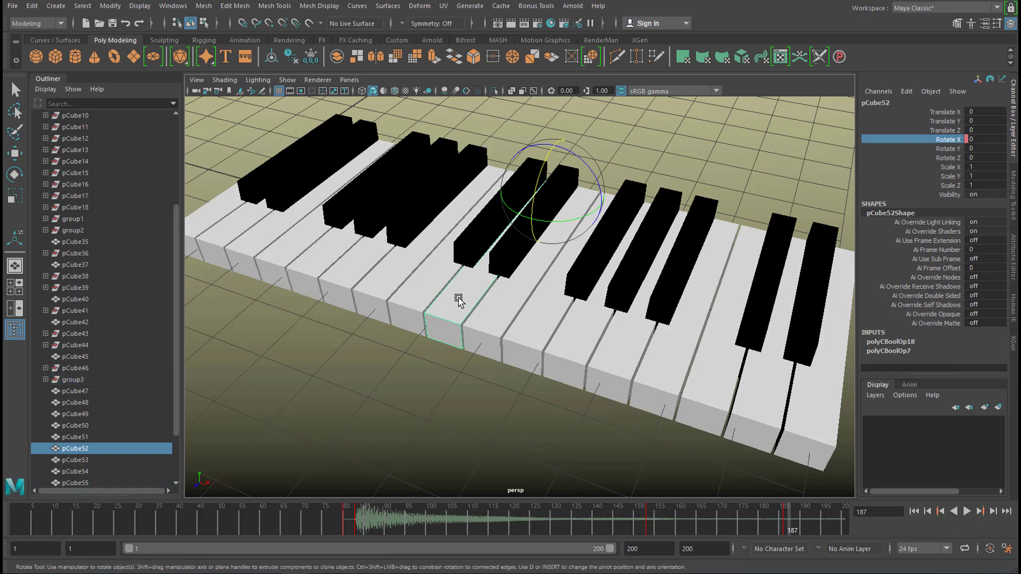
pyautogui.click(415, 219)
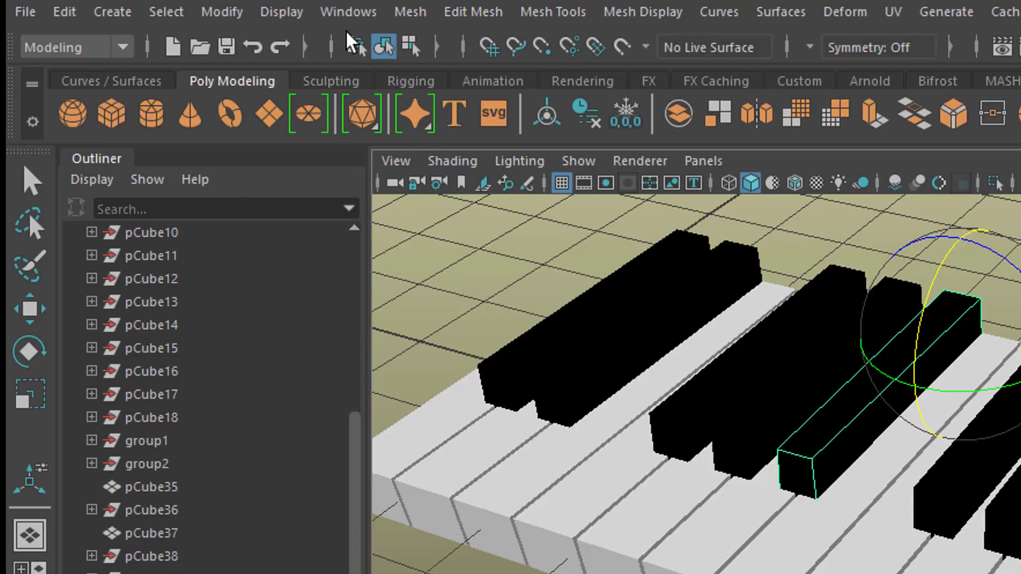
pyautogui.click(174, 6)
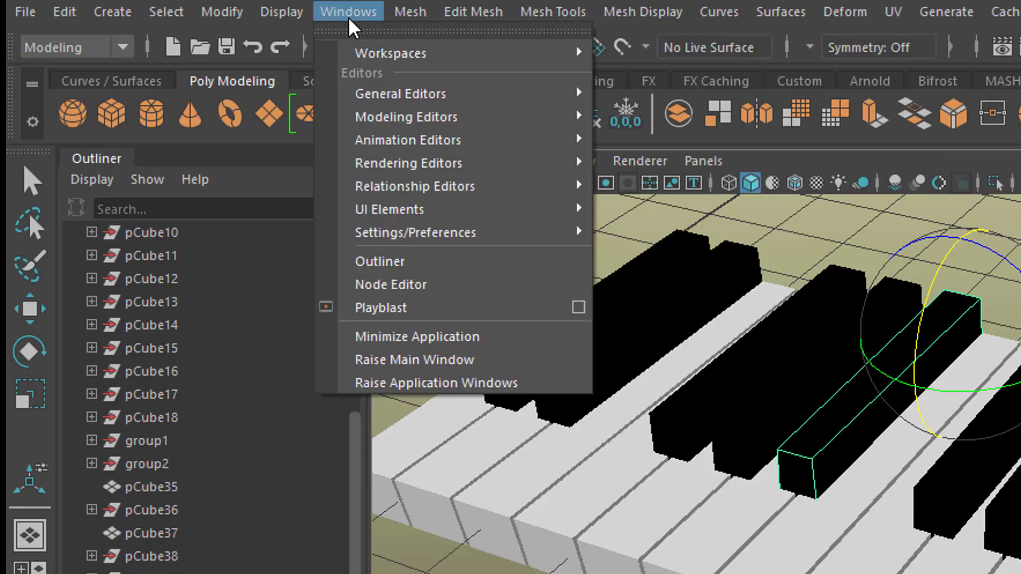
pyautogui.moveTo(426, 140)
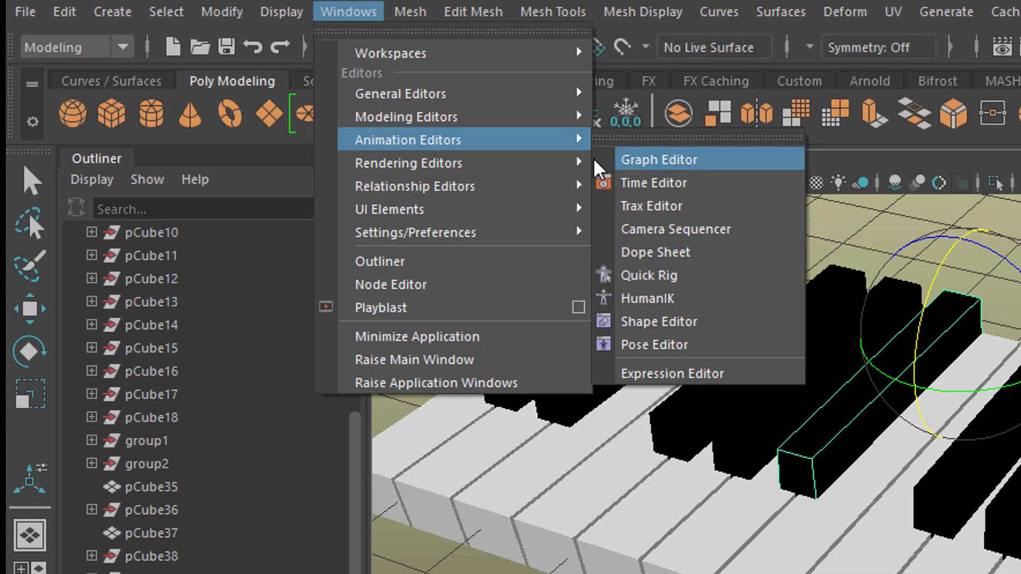
pyautogui.click(661, 160)
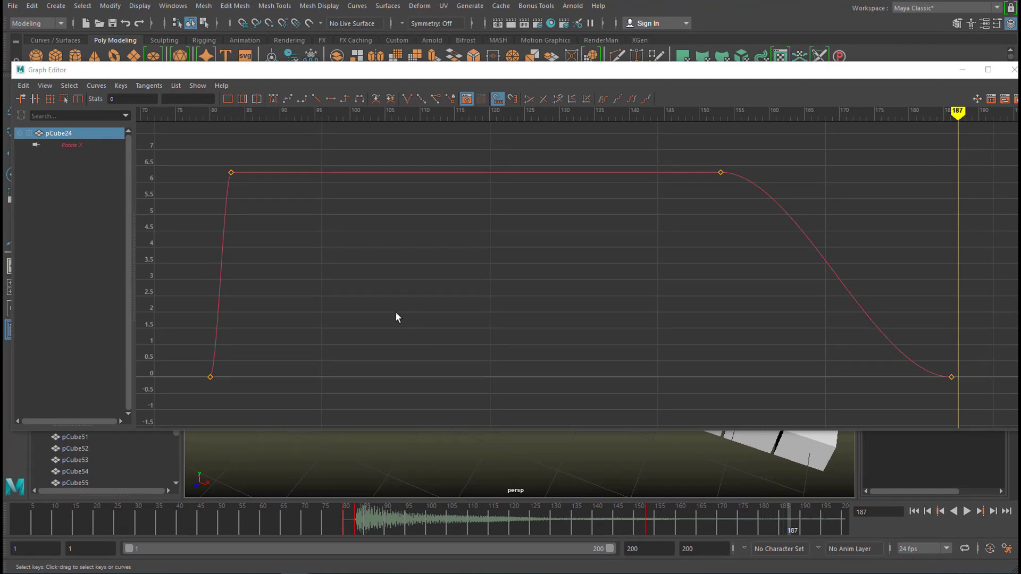
# Step: Move the black key's first pressed keyframe on the Rotate X curve from frame 83 to frame 86
pyautogui.moveTo(208, 167); pyautogui.dragTo(248, 187)
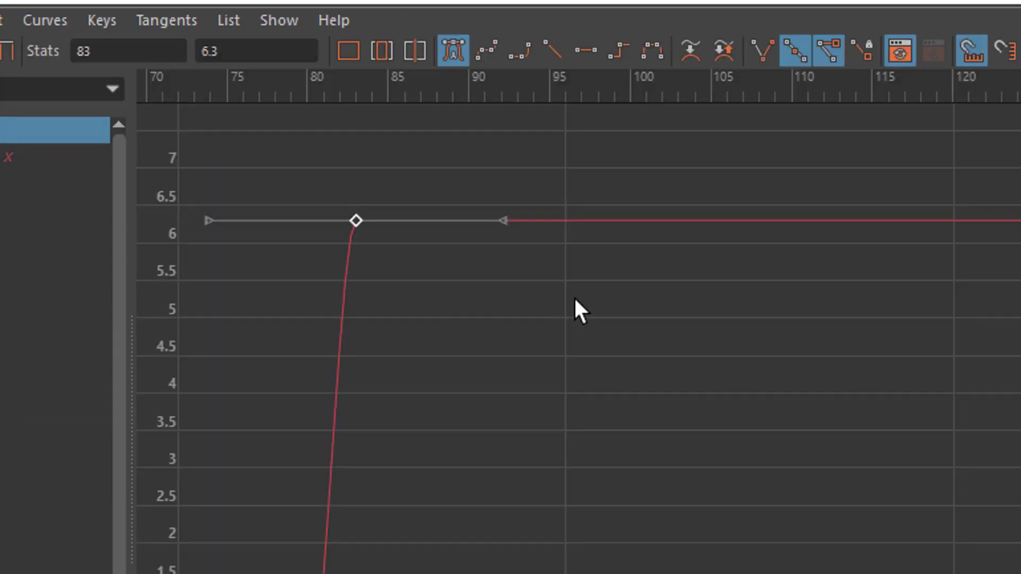
pyautogui.moveTo(375, 216); pyautogui.dragTo(424, 220, button='middle')
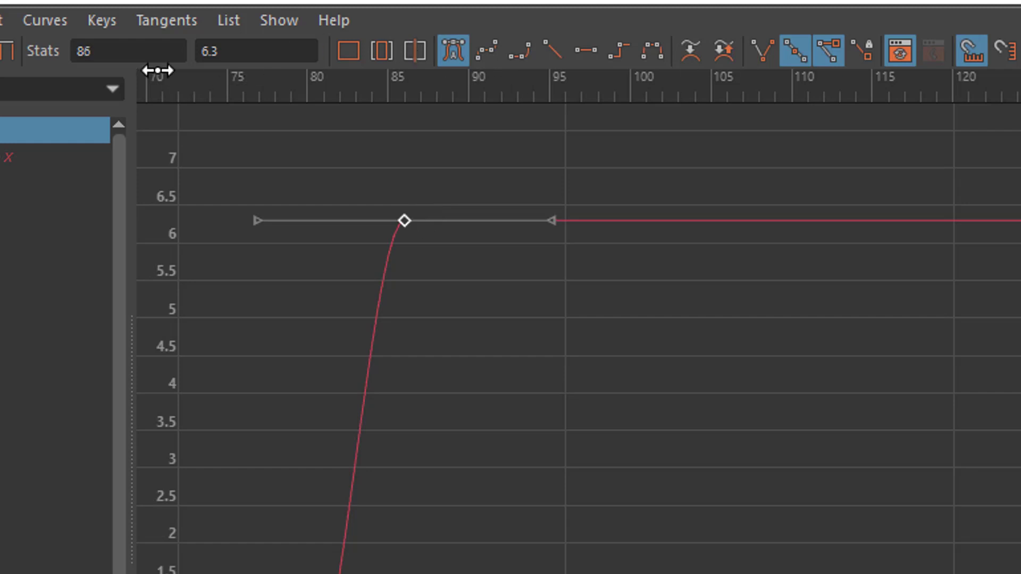
pyautogui.click(99, 50)
pyautogui.doubleClick(99, 50)
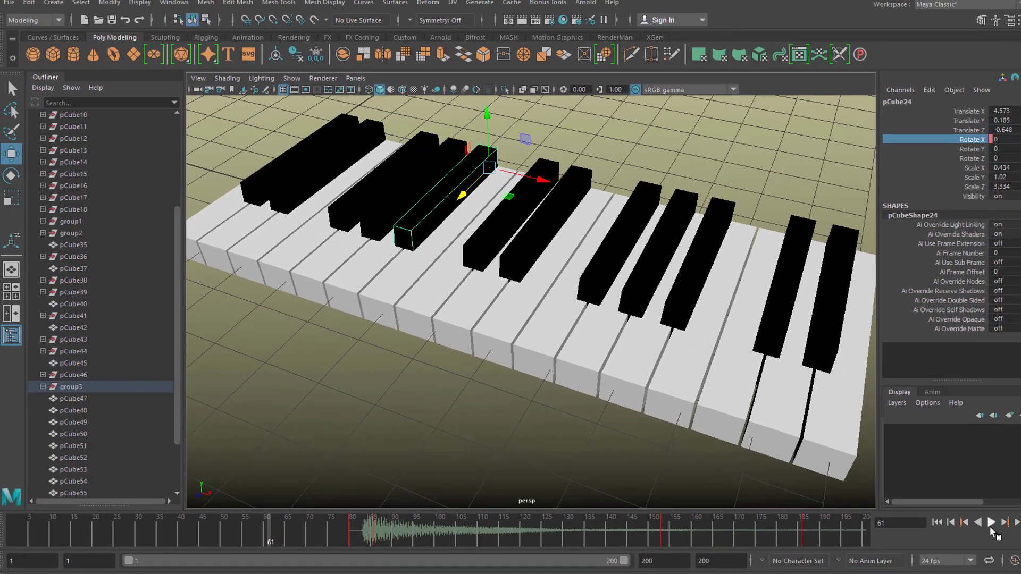
# Step: Play back the retimed chord press with the sound from before frame 80 to check its timing against the waveform
pyautogui.click(991, 525)
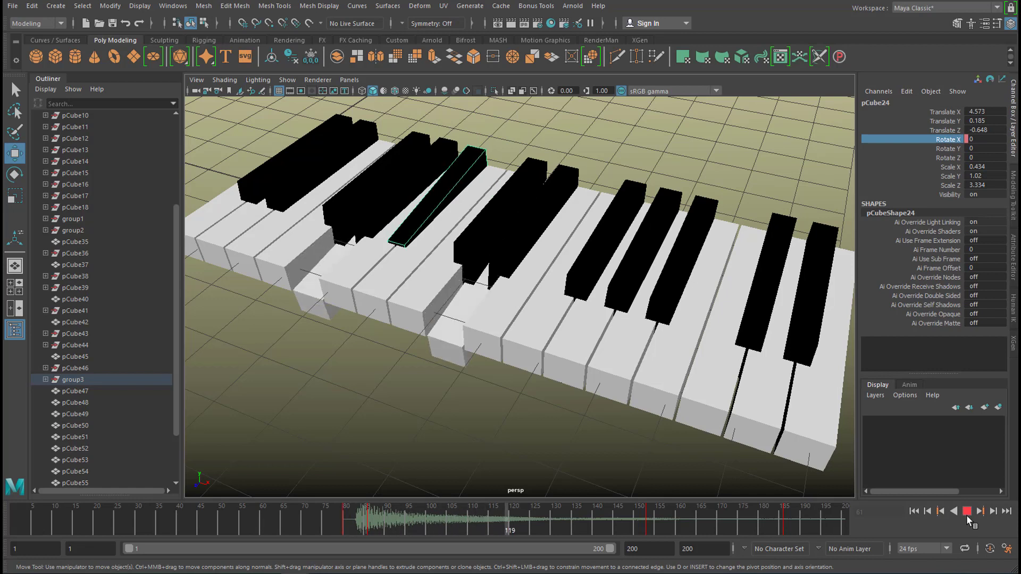
pyautogui.click(966, 515)
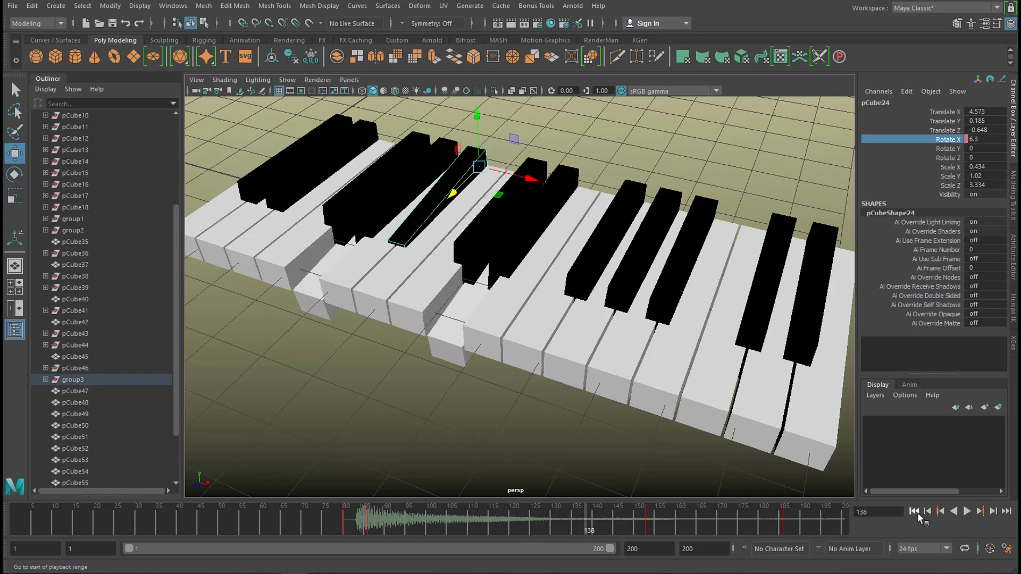
pyautogui.click(276, 519)
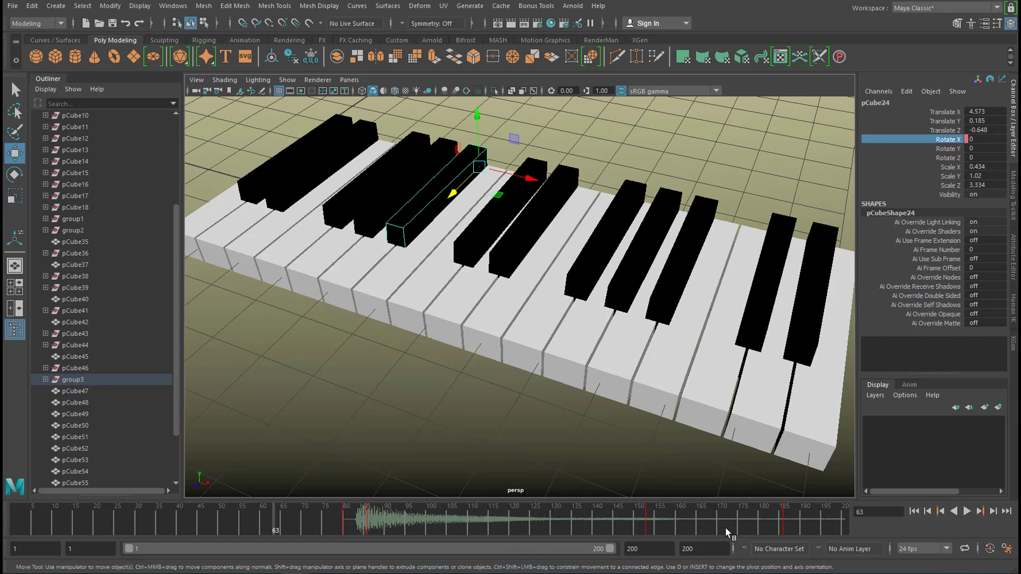
pyautogui.click(966, 511)
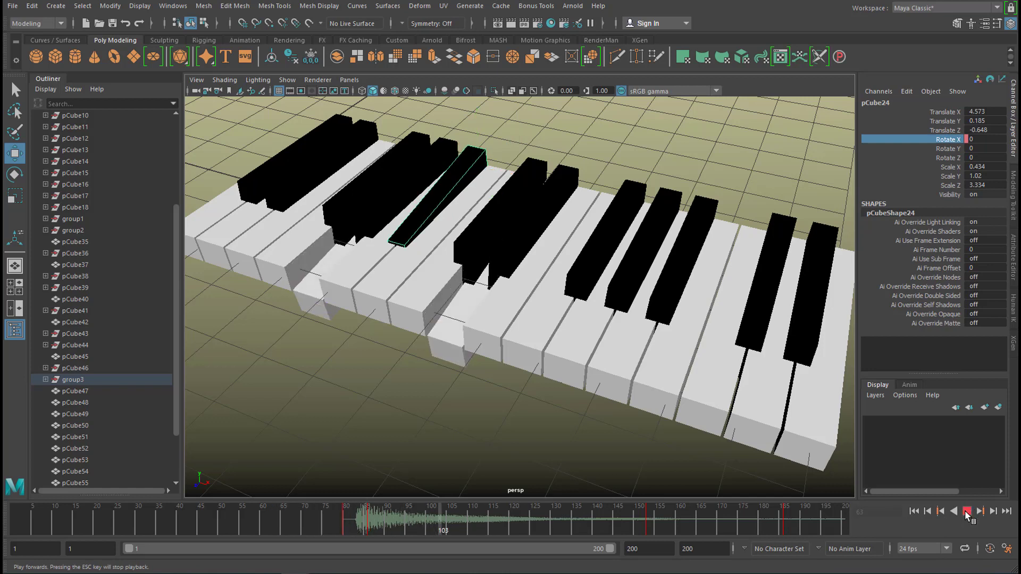
pyautogui.click(966, 511)
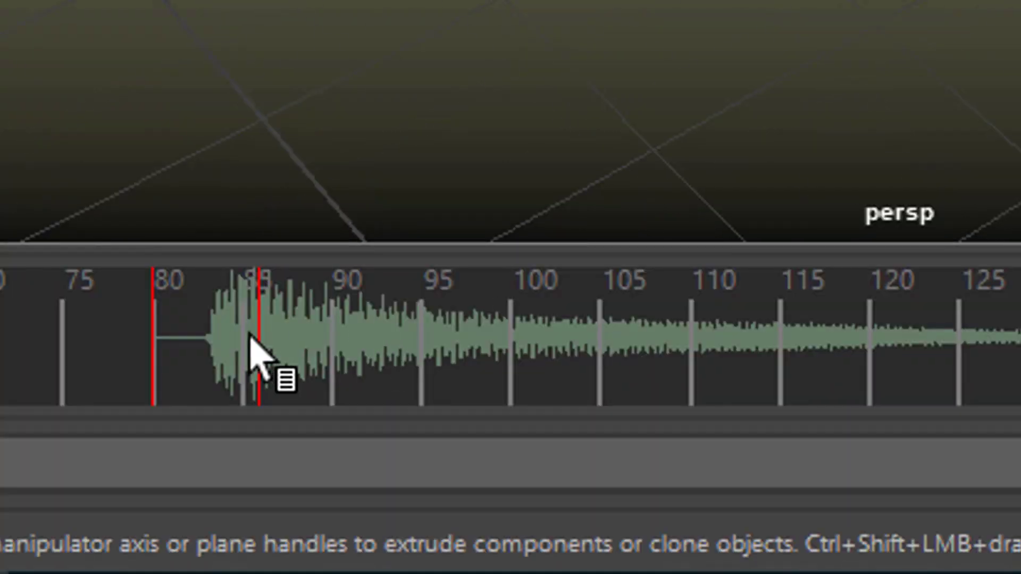
pyautogui.click(64, 365)
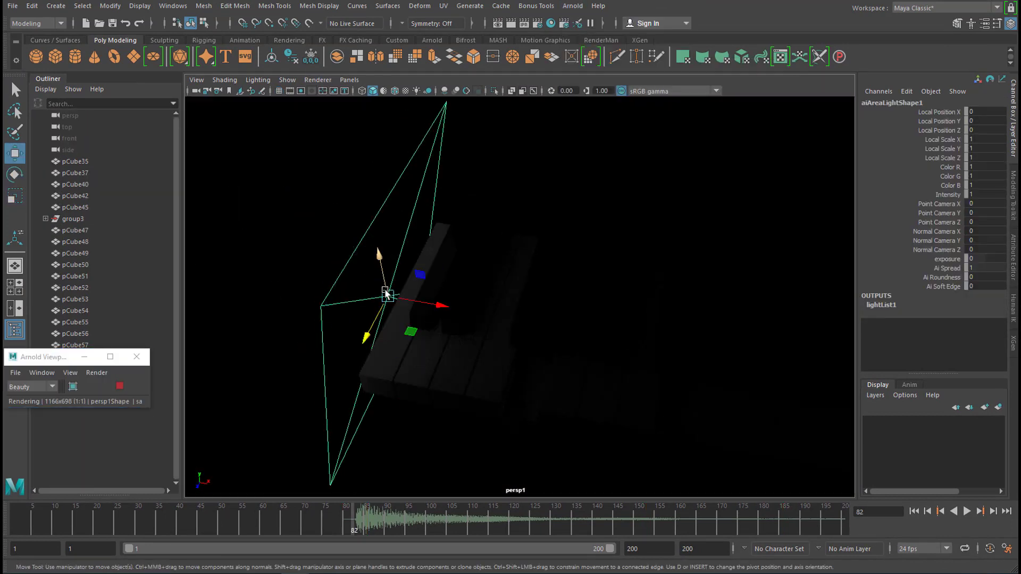
# Step: Rotate the Arnold area light to illuminate the keyboard and add an Arnold skydome light to the scene
pyautogui.click(1013, 250)
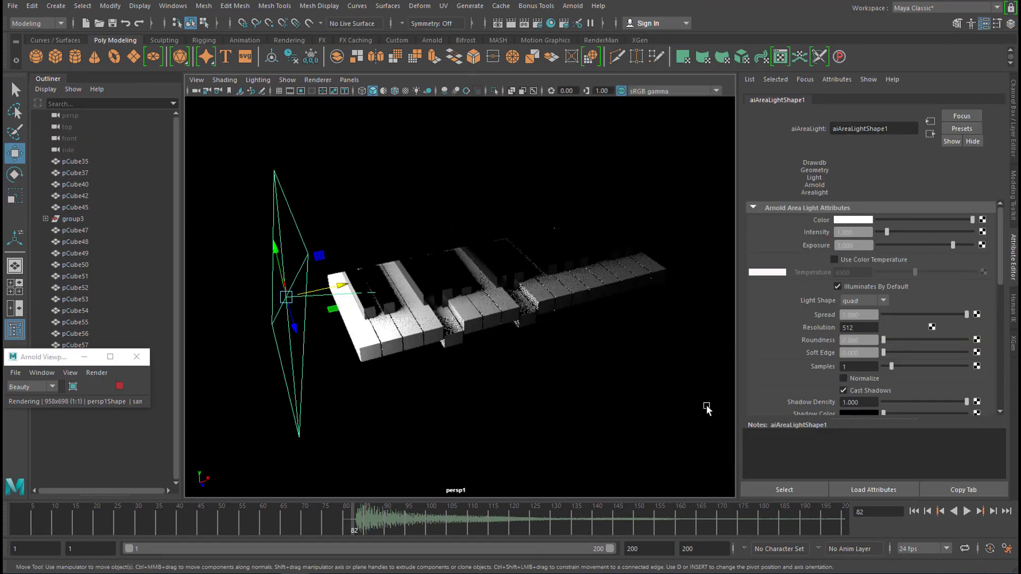
pyautogui.press('e')
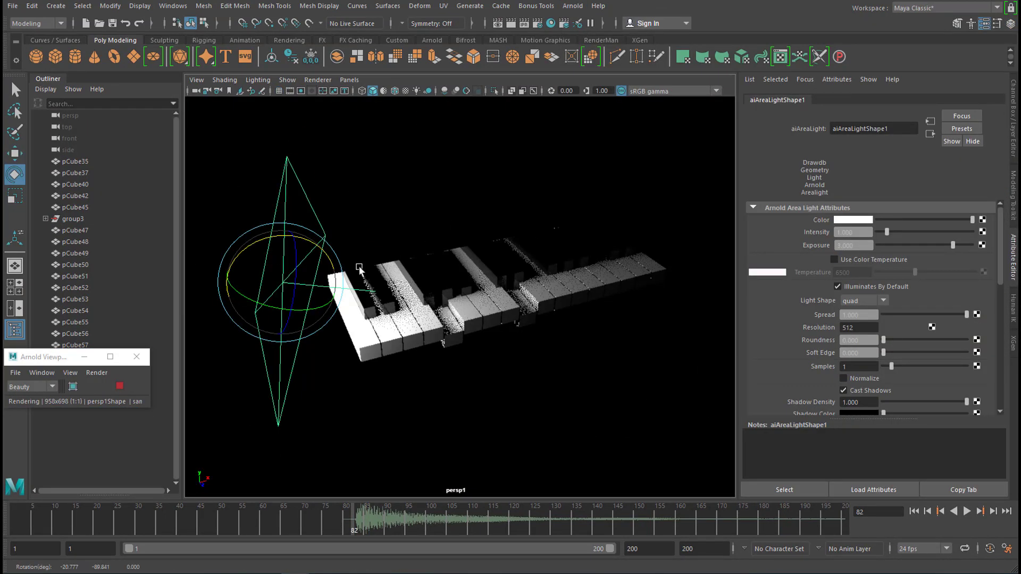
pyautogui.click(573, 5)
pyautogui.moveTo(627, 64)
pyautogui.click(755, 86)
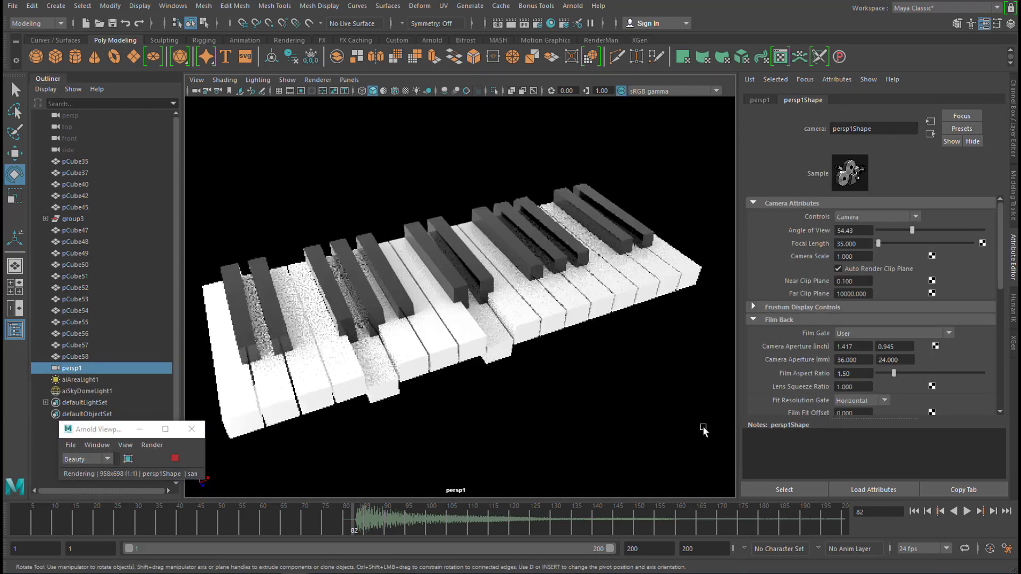
# Step: Examine the Arnold sampling, output file and frame range in the Render Settings and close them
pyautogui.click(537, 24)
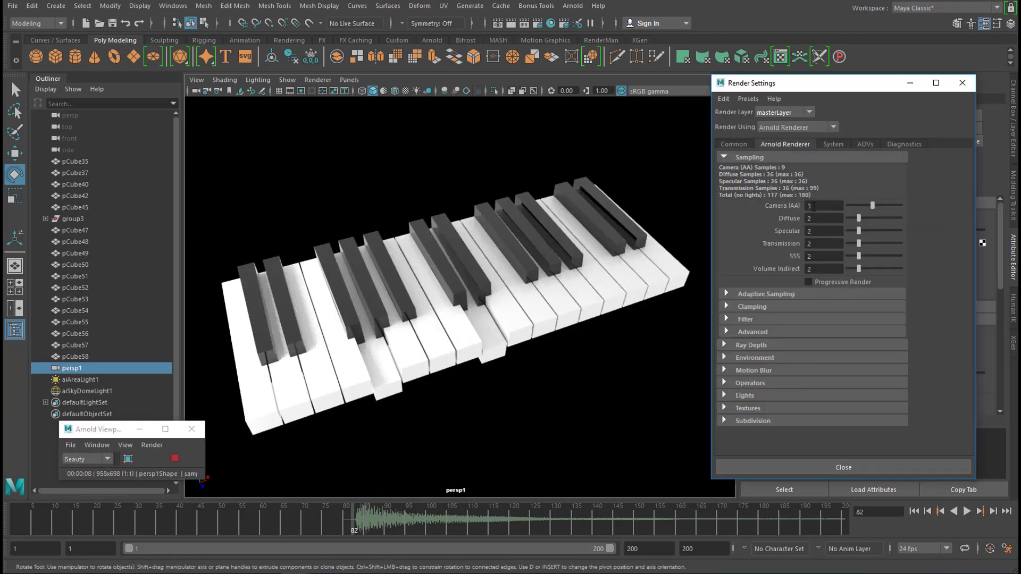
pyautogui.click(734, 144)
pyautogui.click(818, 242)
pyautogui.scroll(-5, 832, 252)
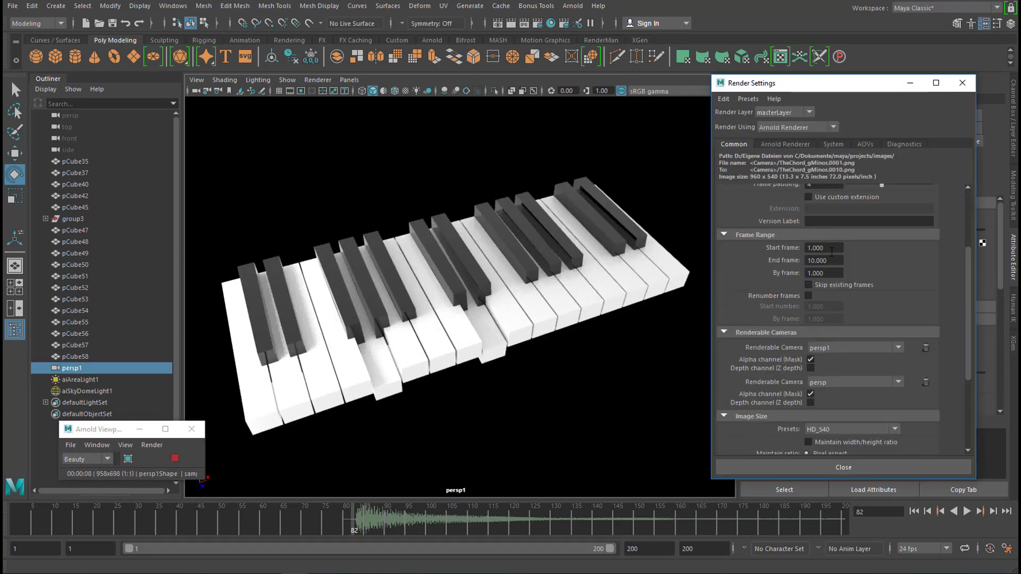
pyautogui.click(843, 467)
# Step: Play the animation in the persp1 view, stop at frame 136, and render the animation sequence
pyautogui.hotkey('alt', 'v')
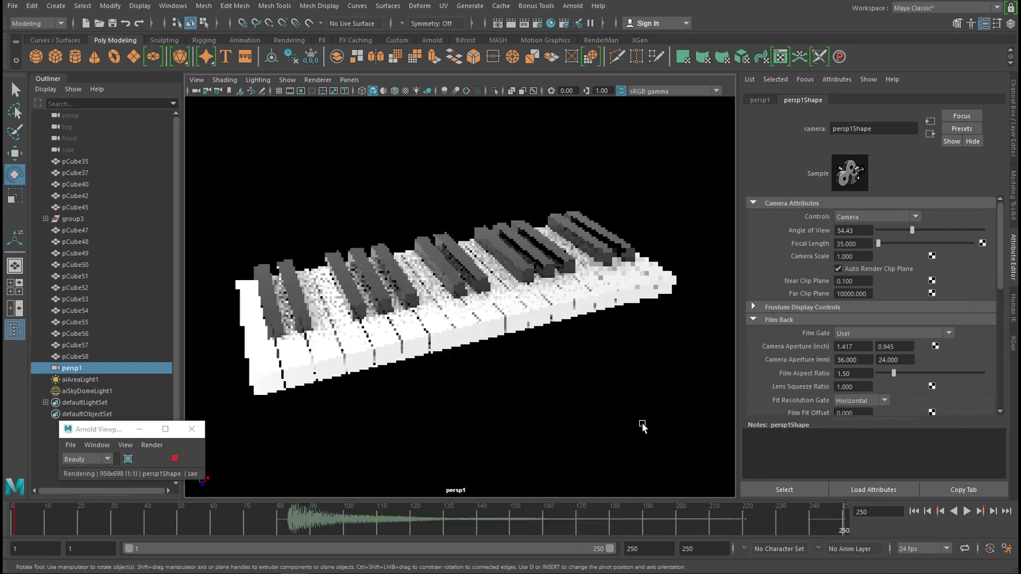
pyautogui.click(967, 512)
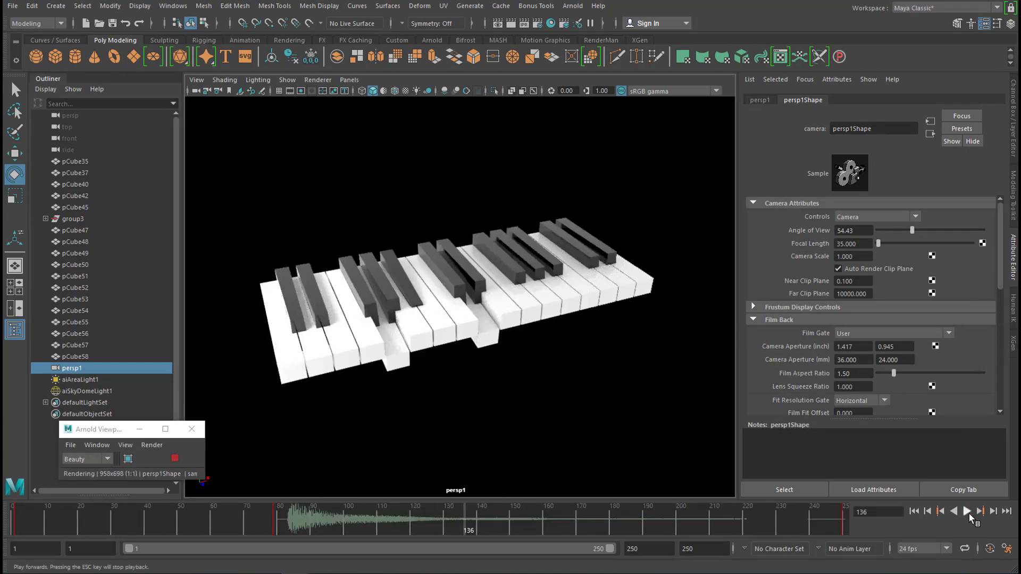
pyautogui.click(302, 5)
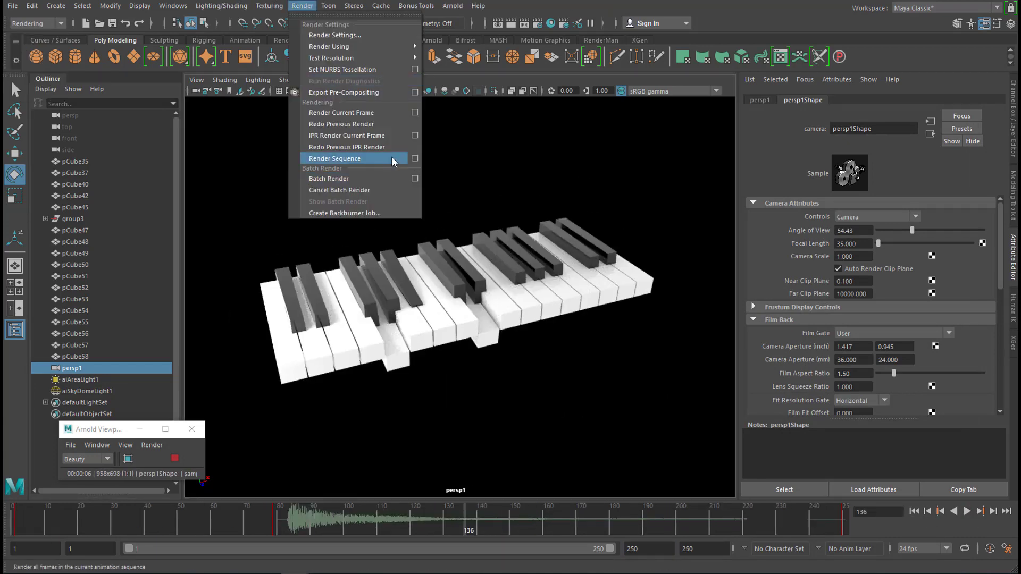
pyautogui.click(394, 159)
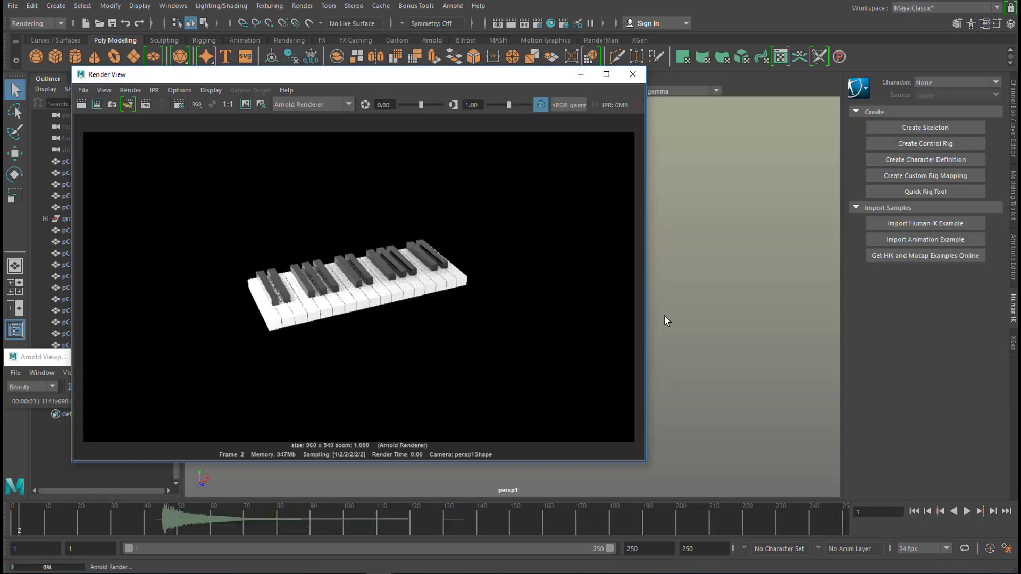